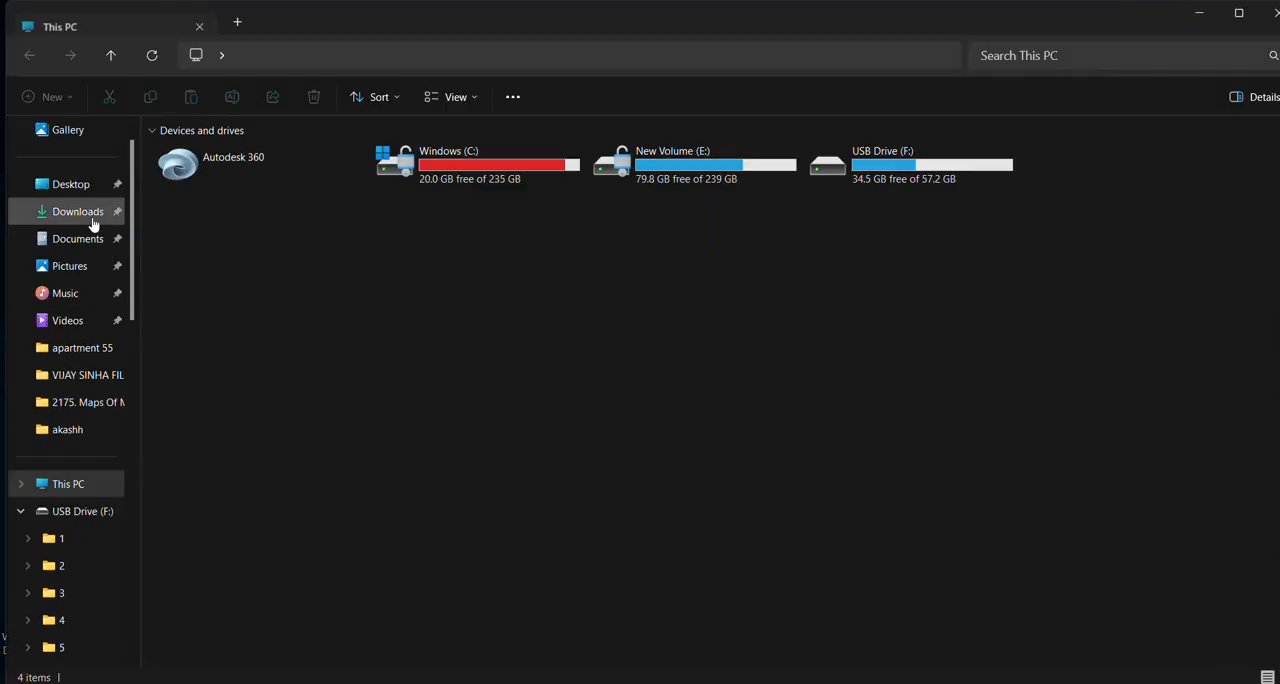
Copy the newest f38b6fb80293a7e1b1efbac092f117f1 (4) archive from Downloads into the akashh folder on the desktop.
{"action": "left_click", "coordinate": [94, 212]}
{"action": "left_click", "coordinate": [179, 202]}
{"action": "right_click", "coordinate": [179, 202]}
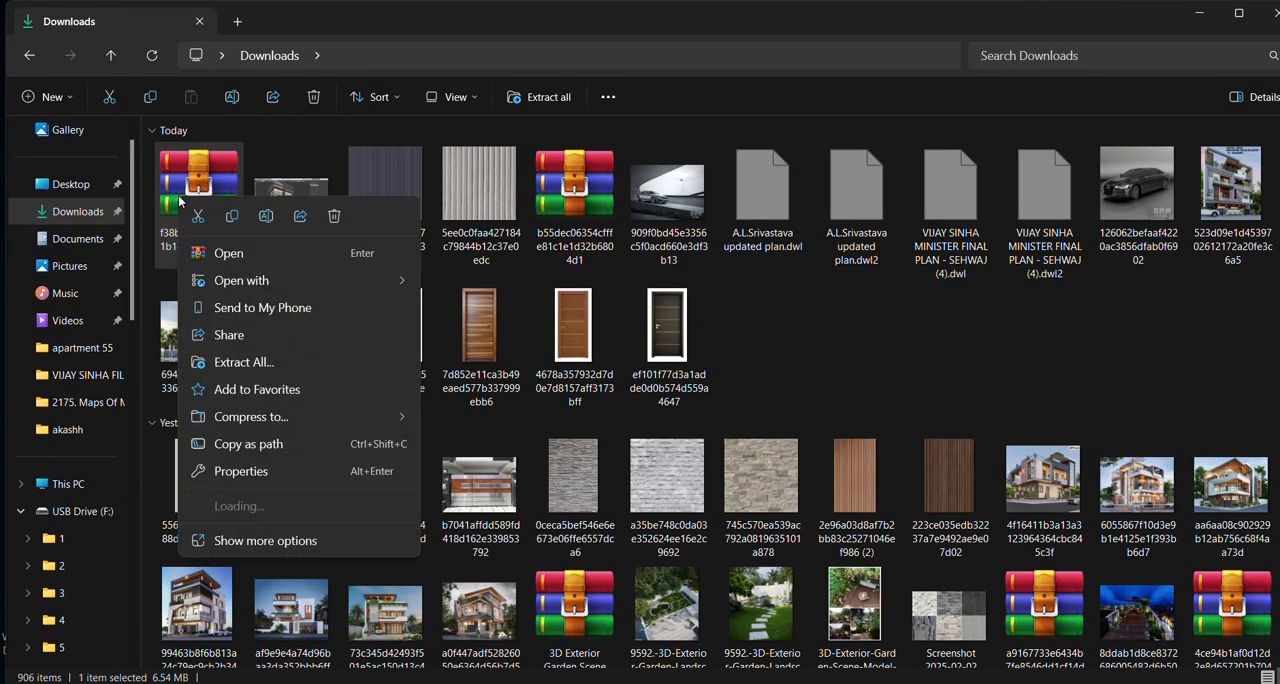
{"action": "left_click", "coordinate": [218, 538]}
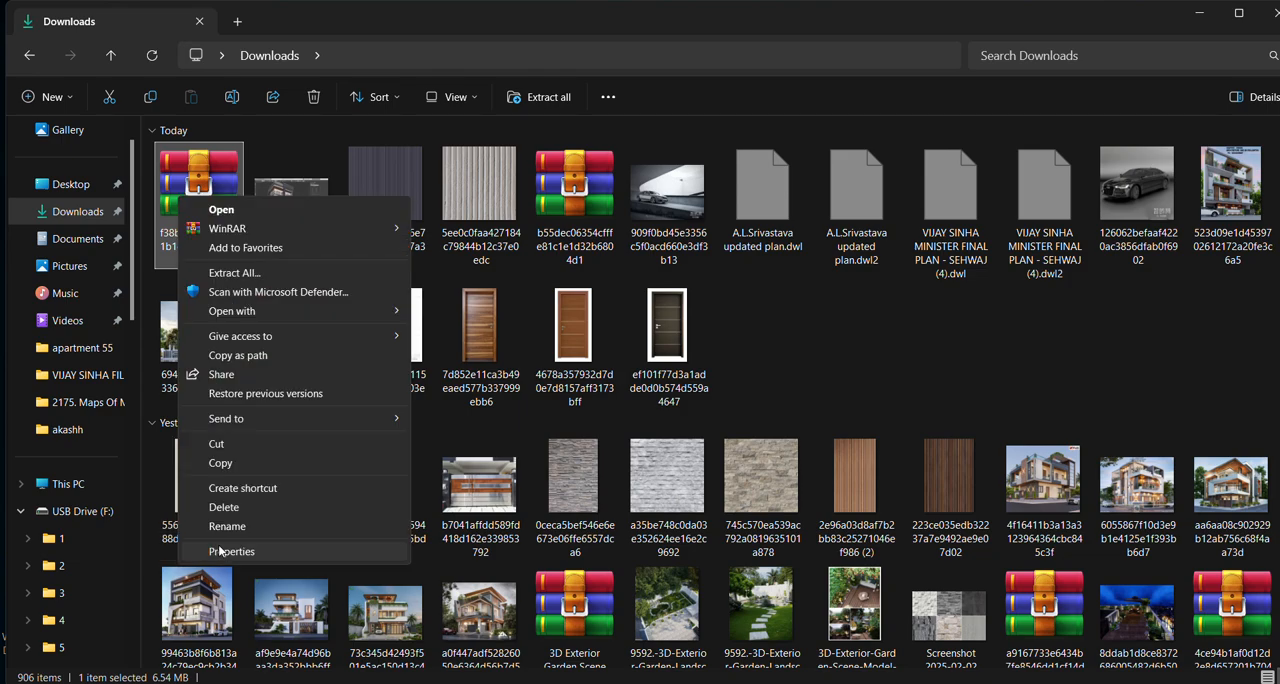
{"action": "left_click", "coordinate": [220, 463]}
{"action": "left_click", "coordinate": [1268, 27]}
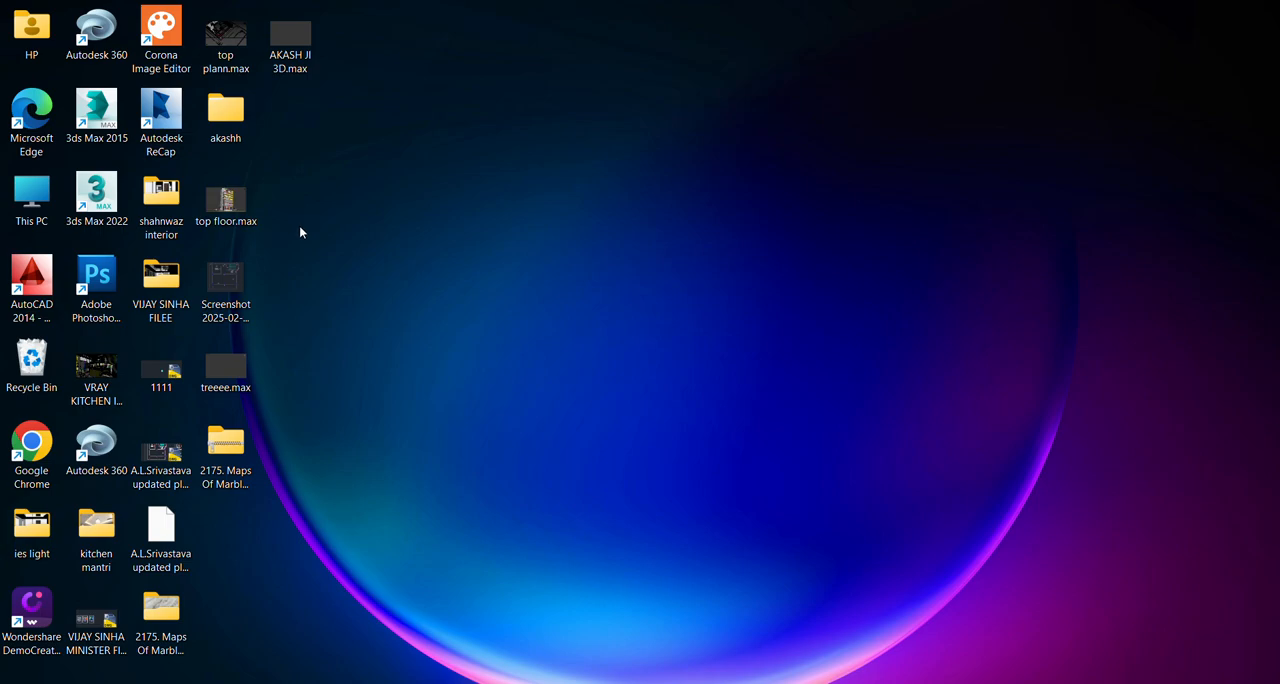
{"action": "double_click", "coordinate": [225, 112]}
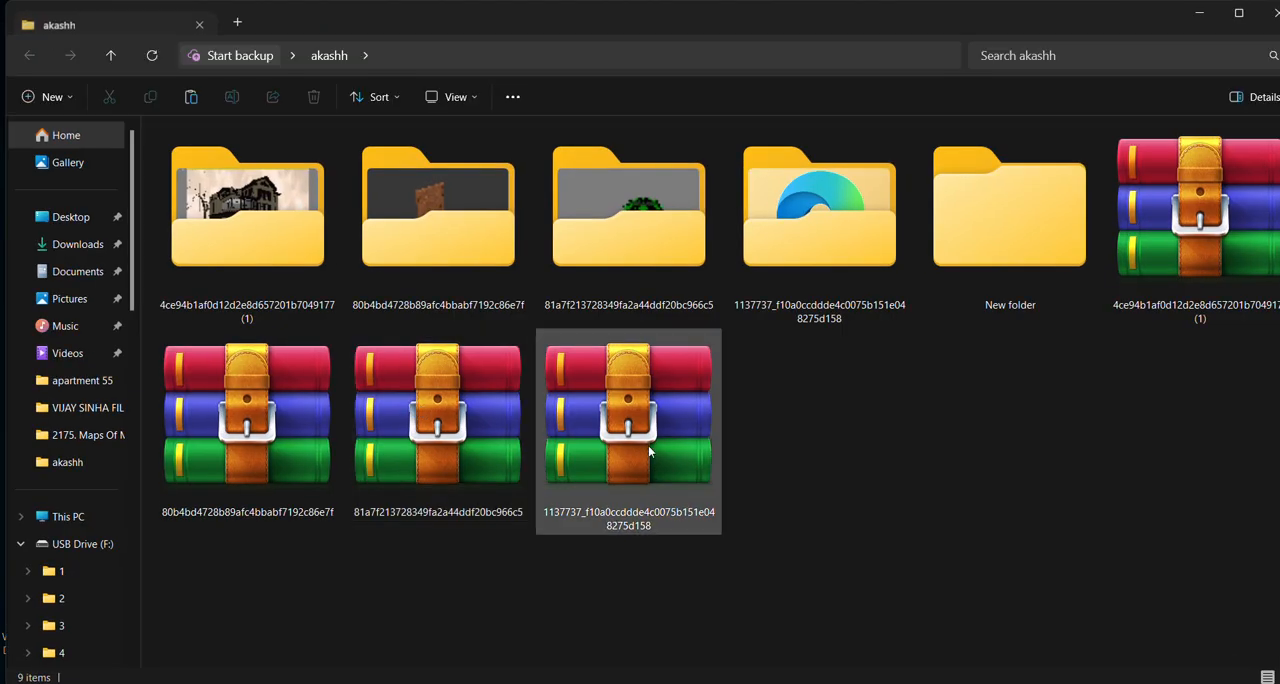
{"action": "right_click", "coordinate": [944, 447]}
{"action": "left_click", "coordinate": [959, 461]}
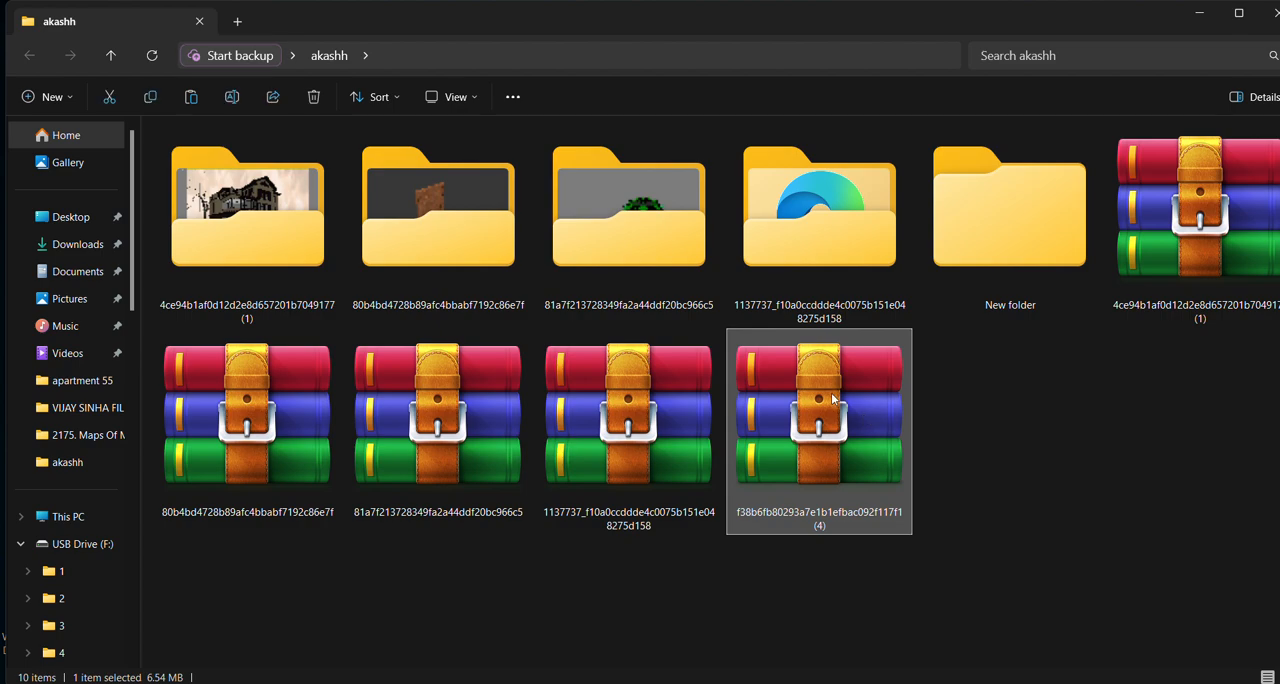
Extract the copied archive with WinRAR into its own subfolder of the same name and open that subfolder.
{"action": "right_click", "coordinate": [832, 398]}
{"action": "mouse_move", "coordinate": [860, 541]}
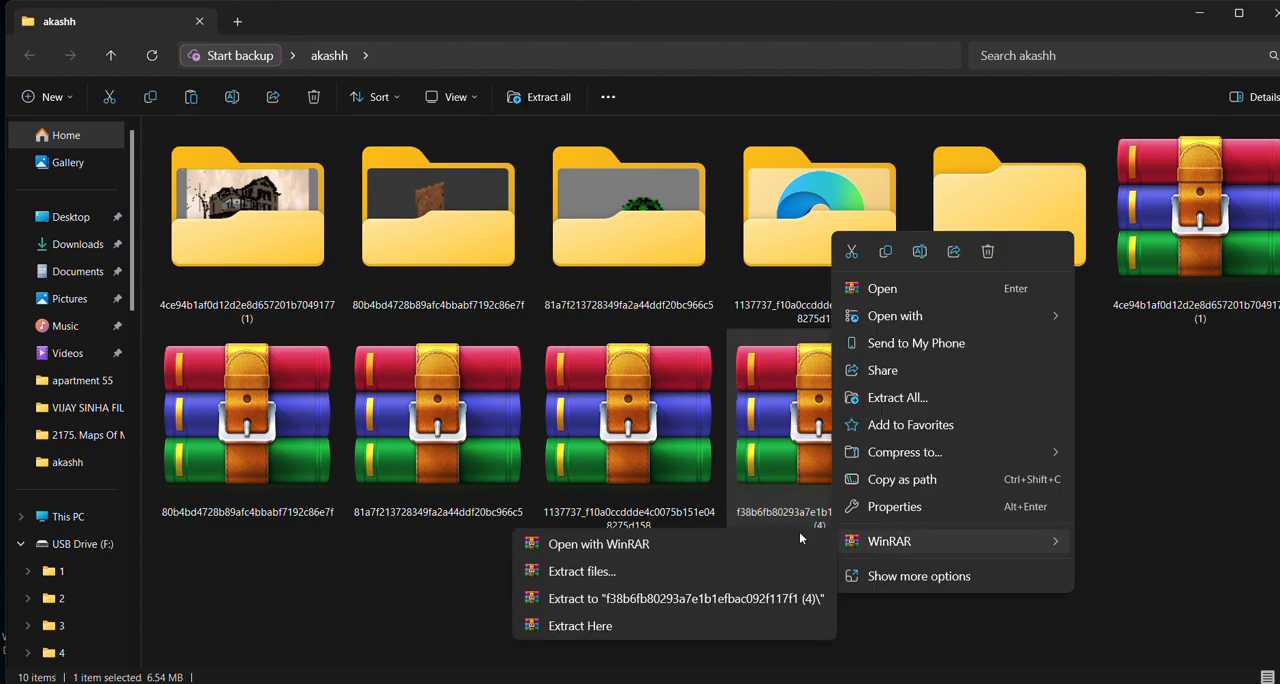
{"action": "left_click", "coordinate": [572, 571]}
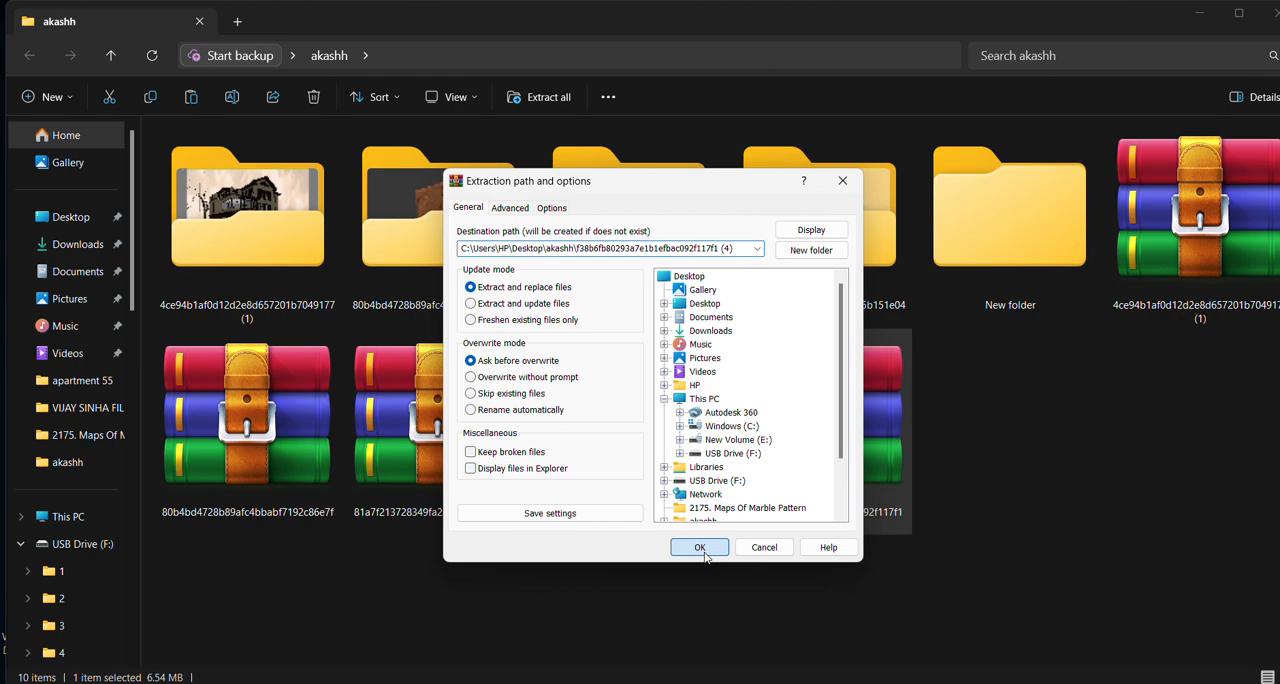
{"action": "left_click", "coordinate": [700, 549]}
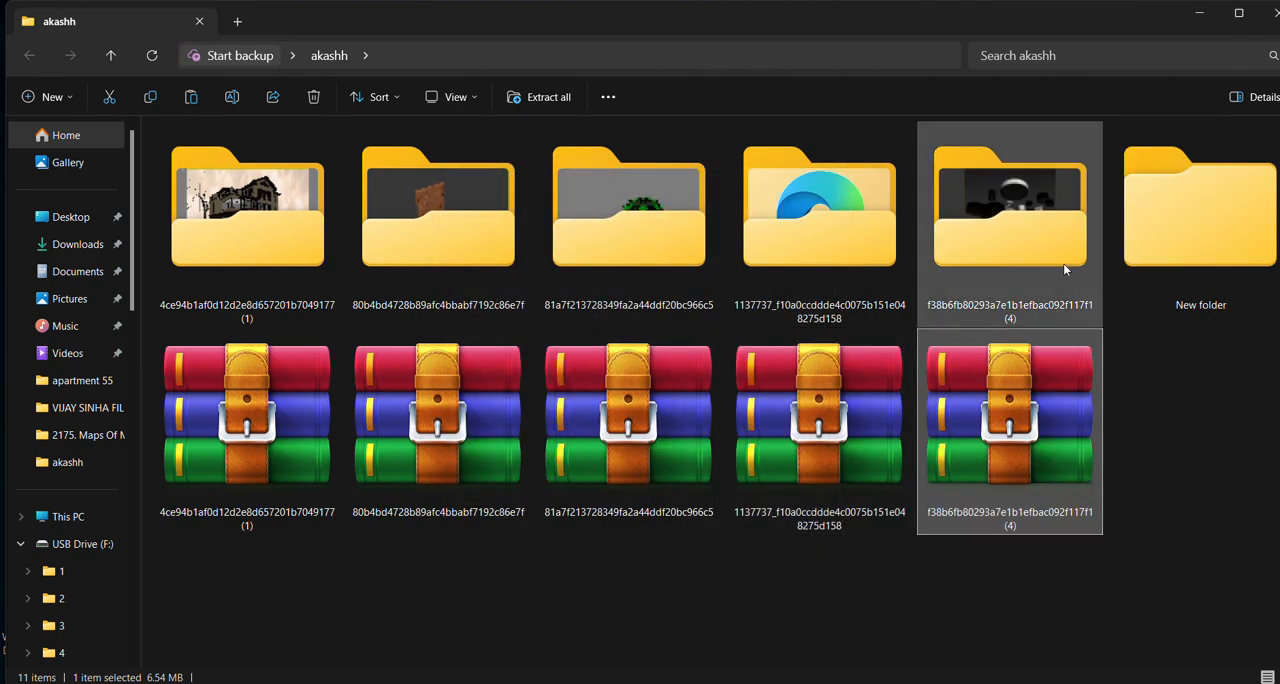
{"action": "double_click", "coordinate": [1063, 263]}
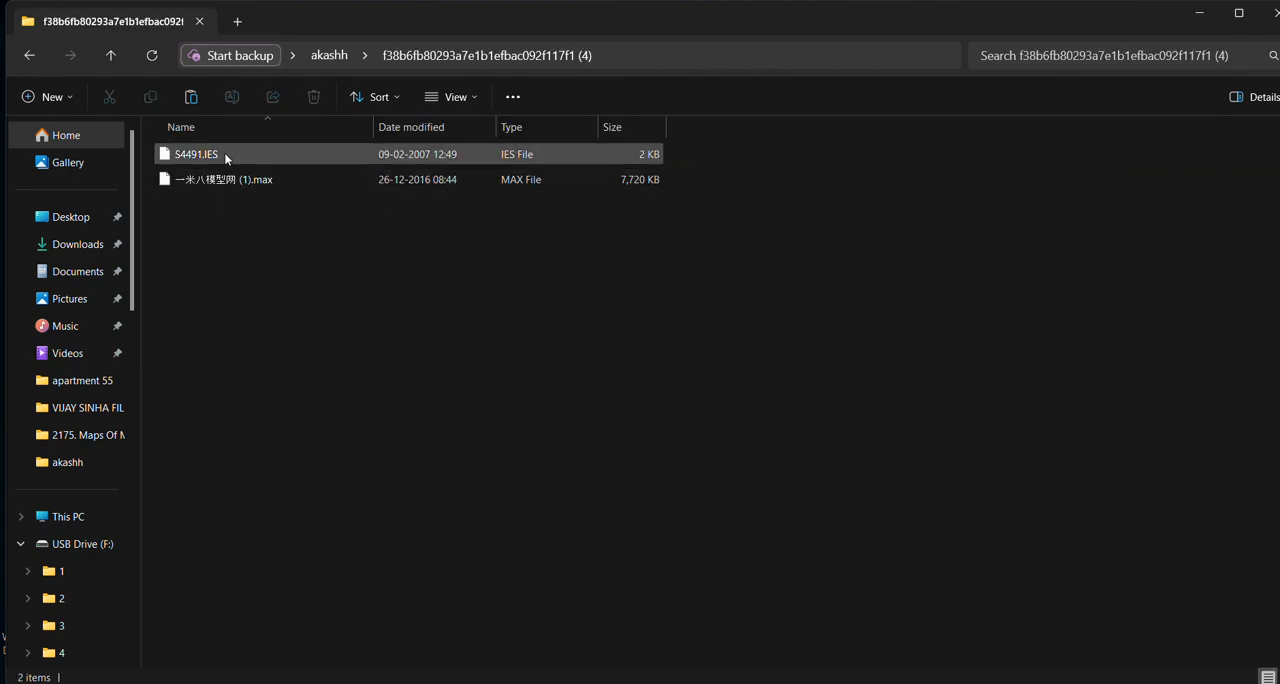
Try to bring the S4491.IES file into the open house scene in 3ds Max.
{"action": "left_click", "coordinate": [226, 158]}
{"action": "mouse_move", "coordinate": [938, 683]}
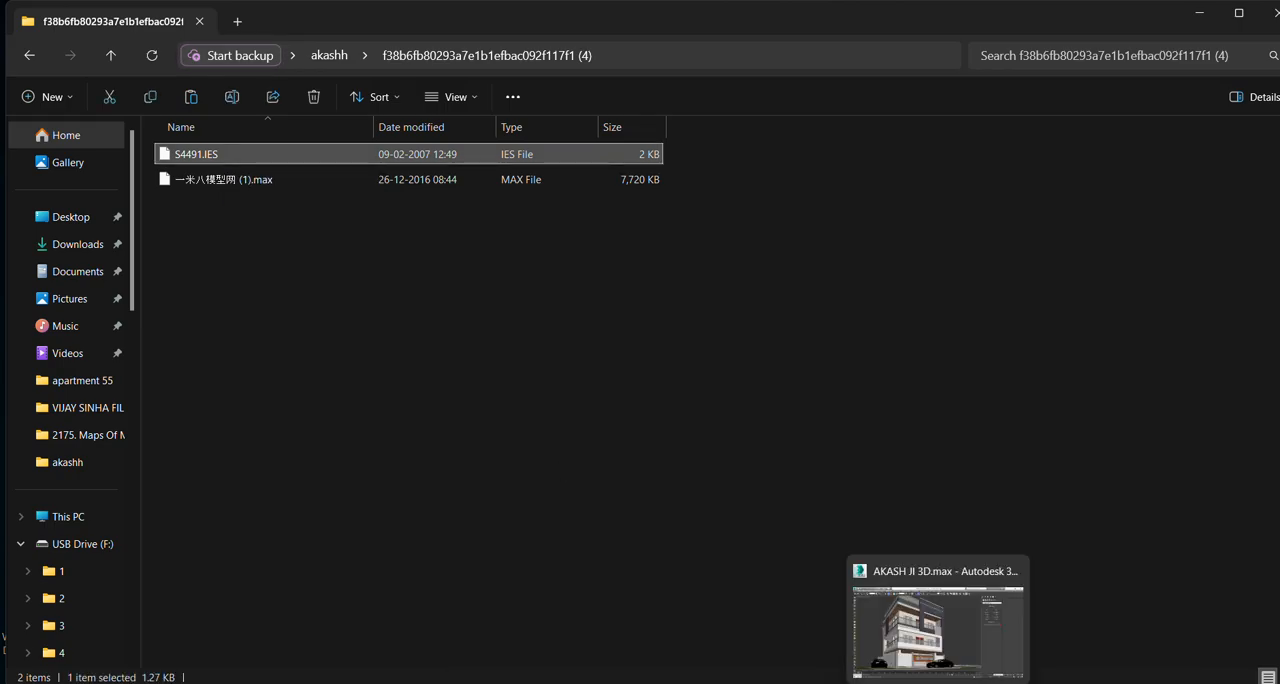
{"action": "left_click", "coordinate": [938, 625]}
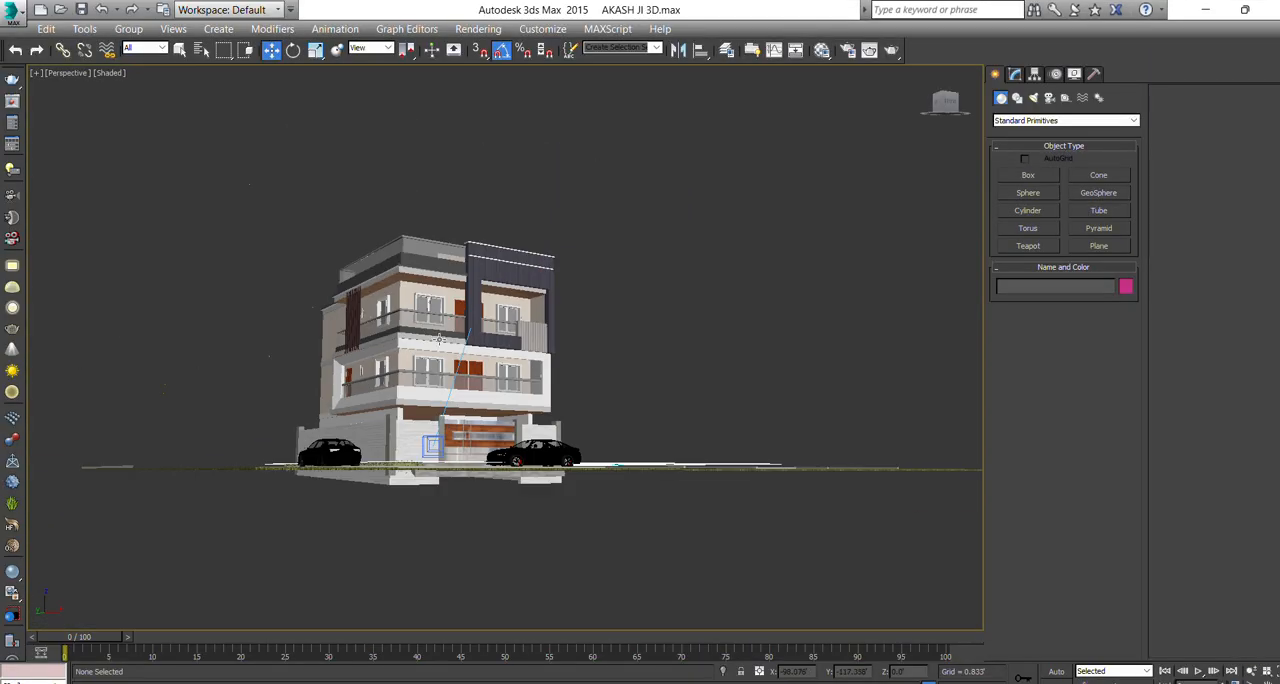
{"action": "middle_click_drag", "start_coordinate": [439, 340], "coordinate": [455, 385], "text": "alt"}
{"action": "left_click", "coordinate": [1201, 15]}
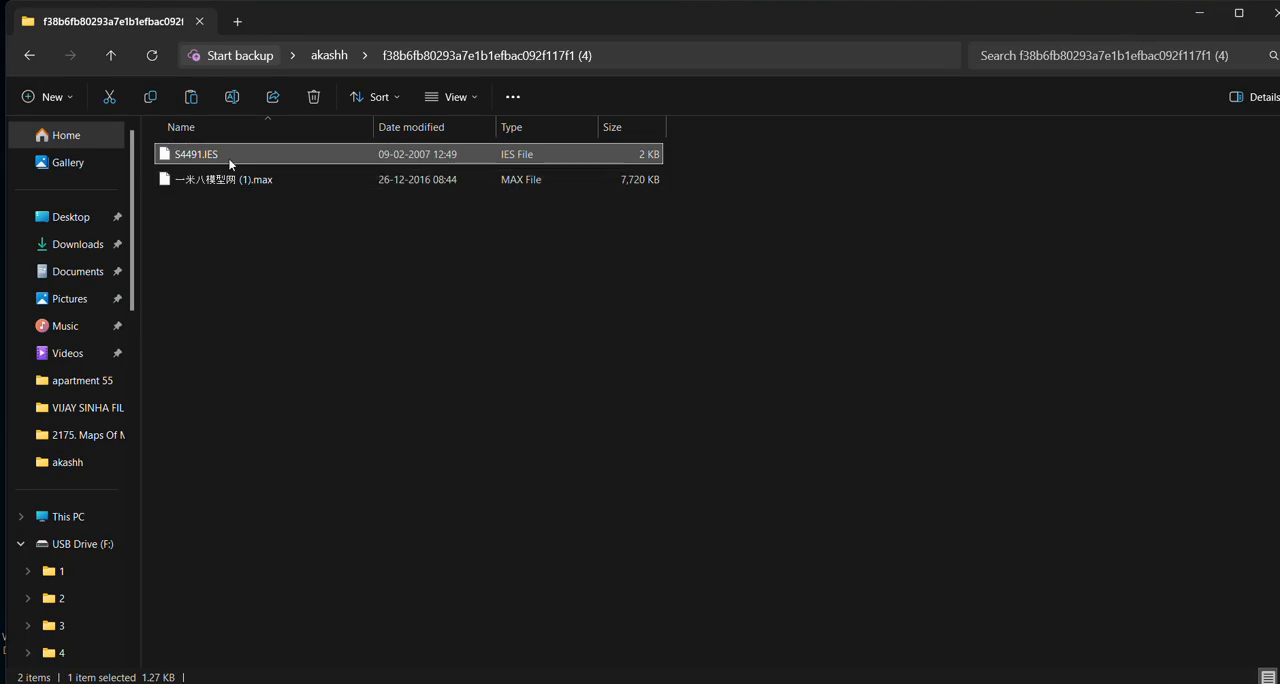
{"action": "left_click_drag", "start_coordinate": [230, 160], "coordinate": [732, 494]}
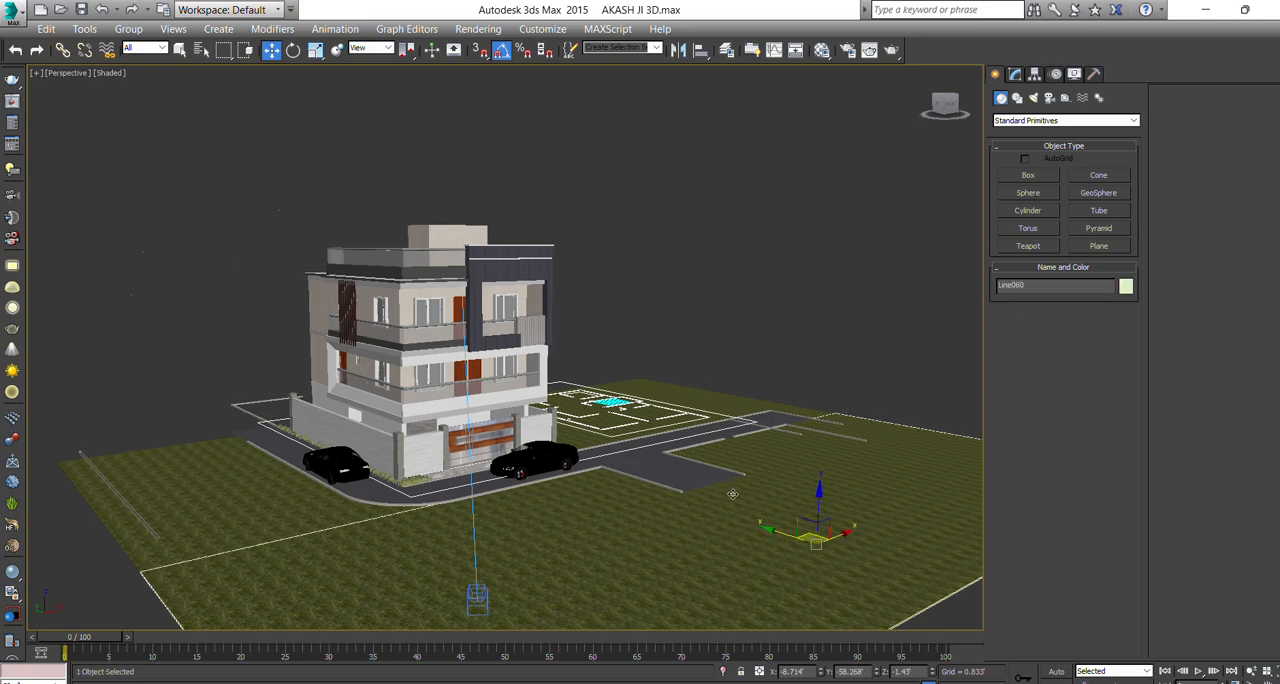
{"action": "left_click", "coordinate": [1202, 8]}
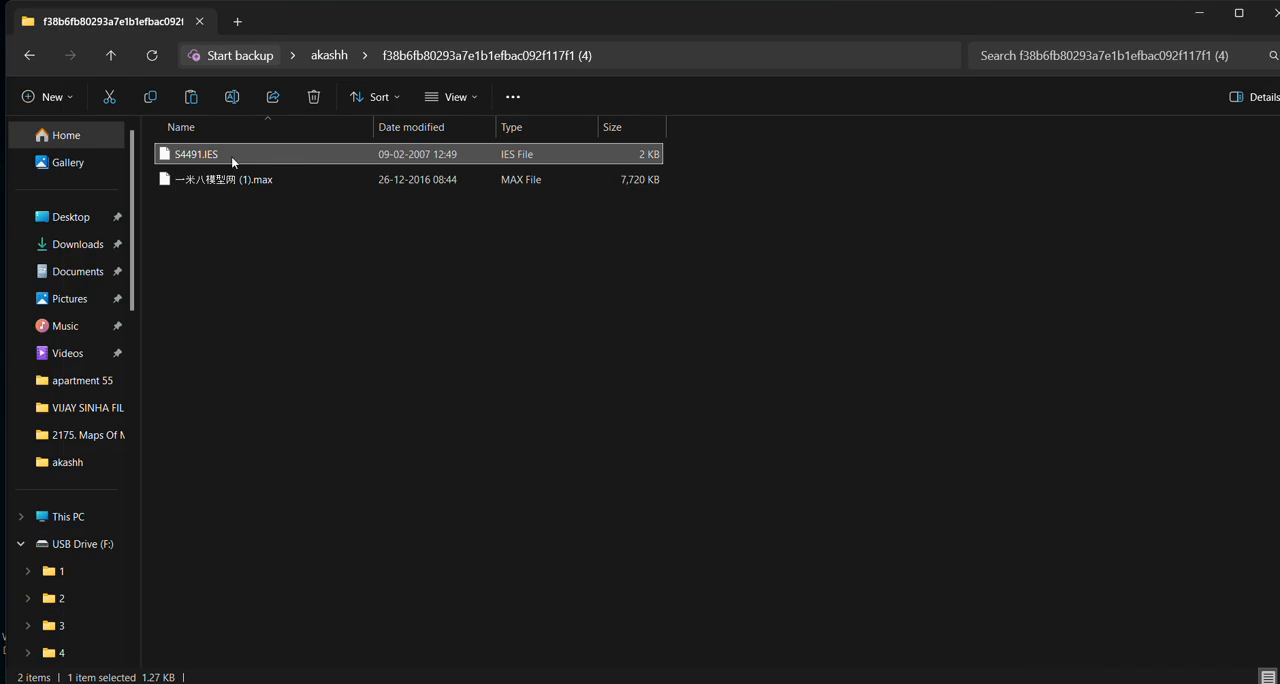
{"action": "left_click_drag", "start_coordinate": [231, 156], "coordinate": [760, 474]}
{"action": "left_click", "coordinate": [1202, 8]}
Merge the extracted .max light model into the 3ds Max house scene, using the scene material for all duplicate material names.
{"action": "left_click", "coordinate": [207, 182]}
{"action": "left_click_drag", "start_coordinate": [207, 182], "coordinate": [784, 525]}
{"action": "left_click", "coordinate": [811, 548]}
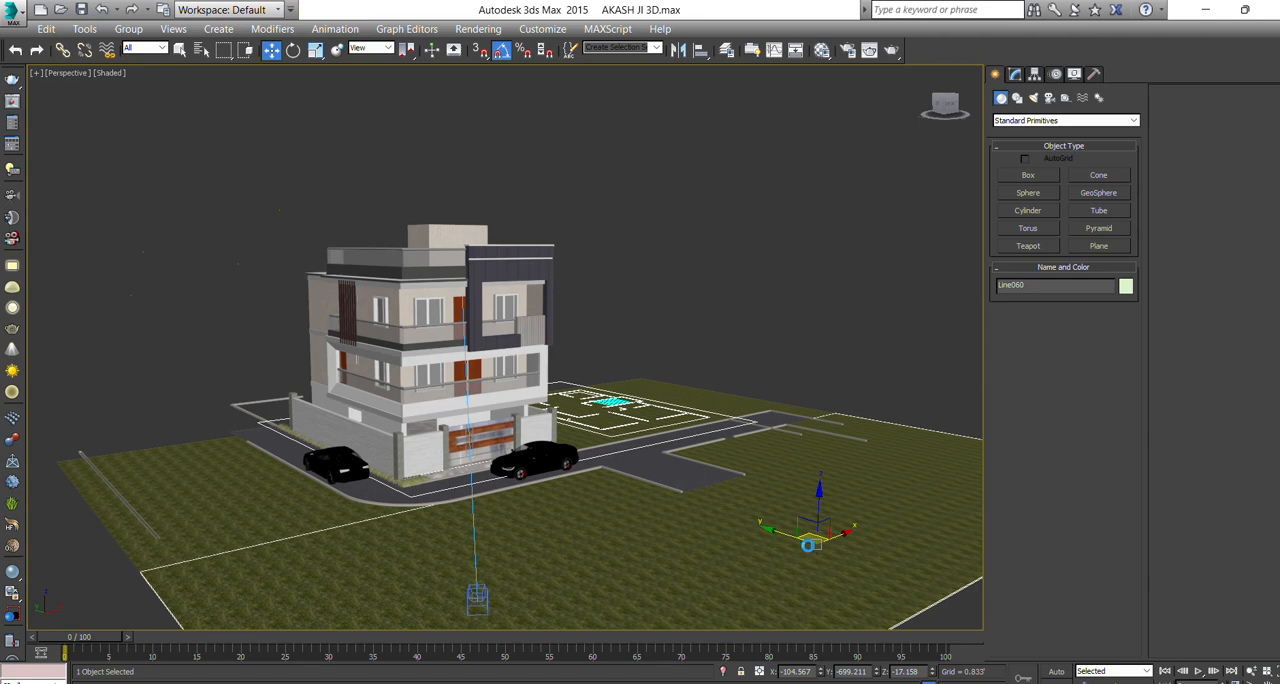
{"action": "left_click", "coordinate": [655, 372]}
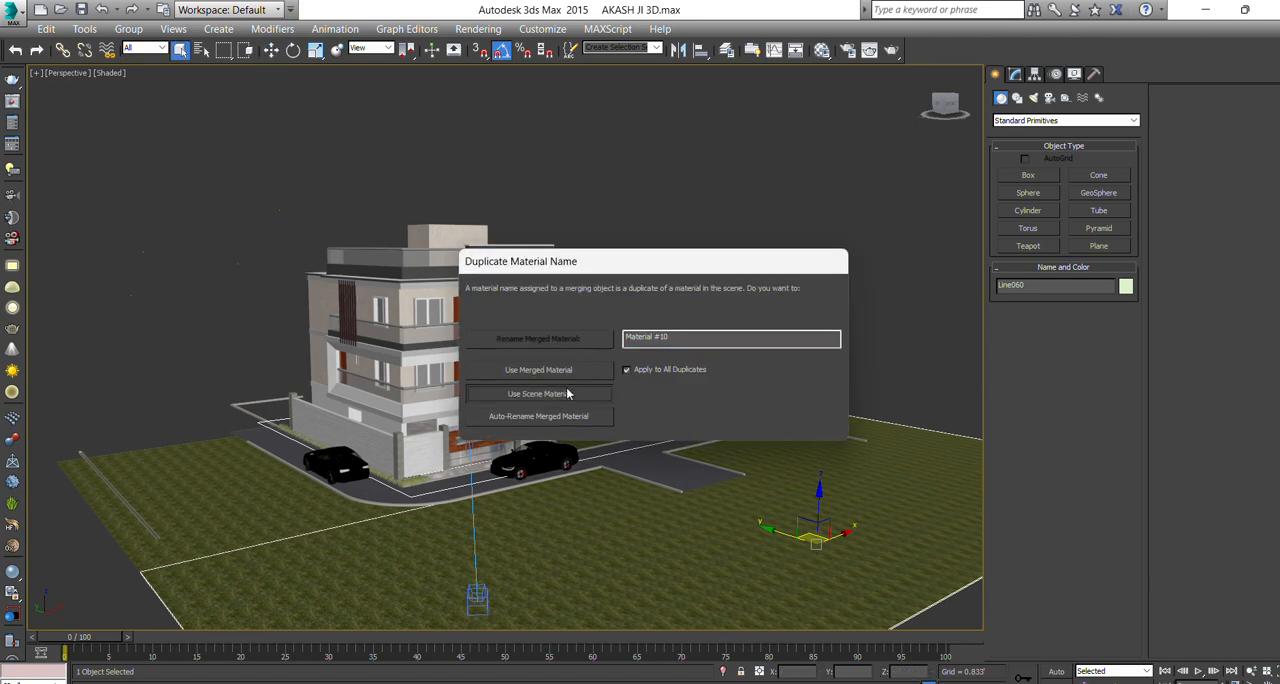
{"action": "left_click", "coordinate": [565, 393]}
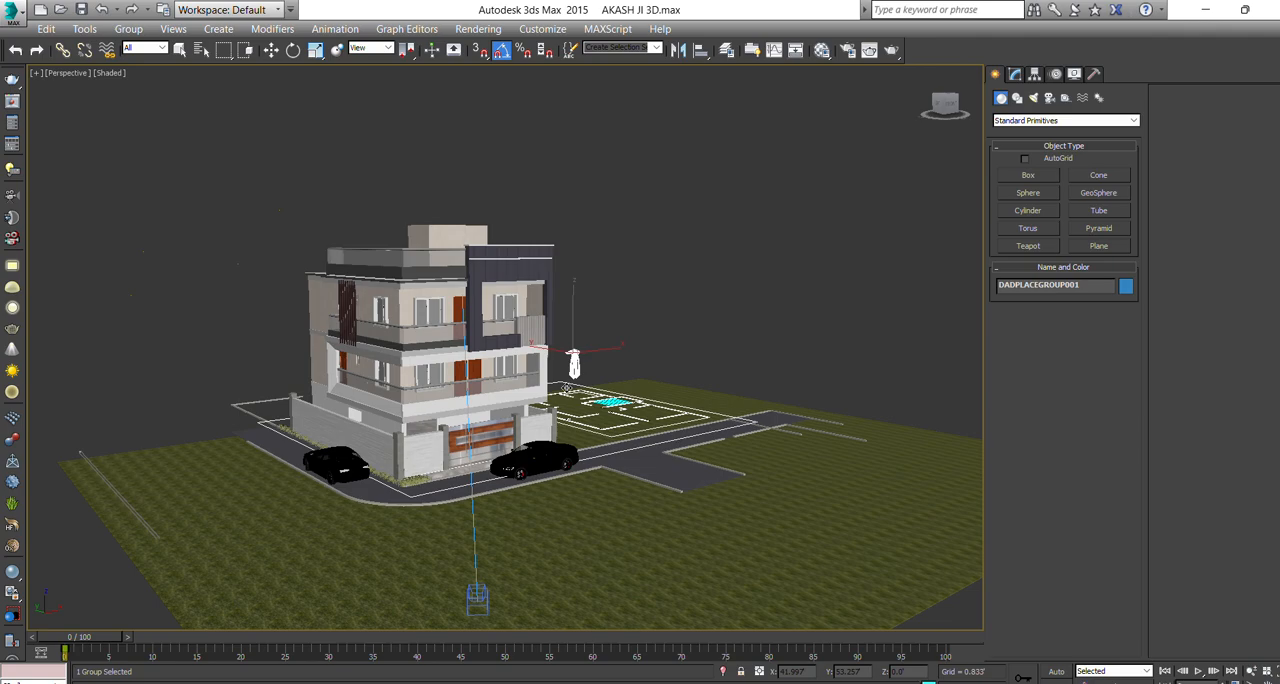
Move the merged light fixtures in the Top view away from the floor plan to the empty area beyond the road's end.
{"action": "scroll", "coordinate": [572, 335], "scroll_direction": "up", "scroll_amount": 10}
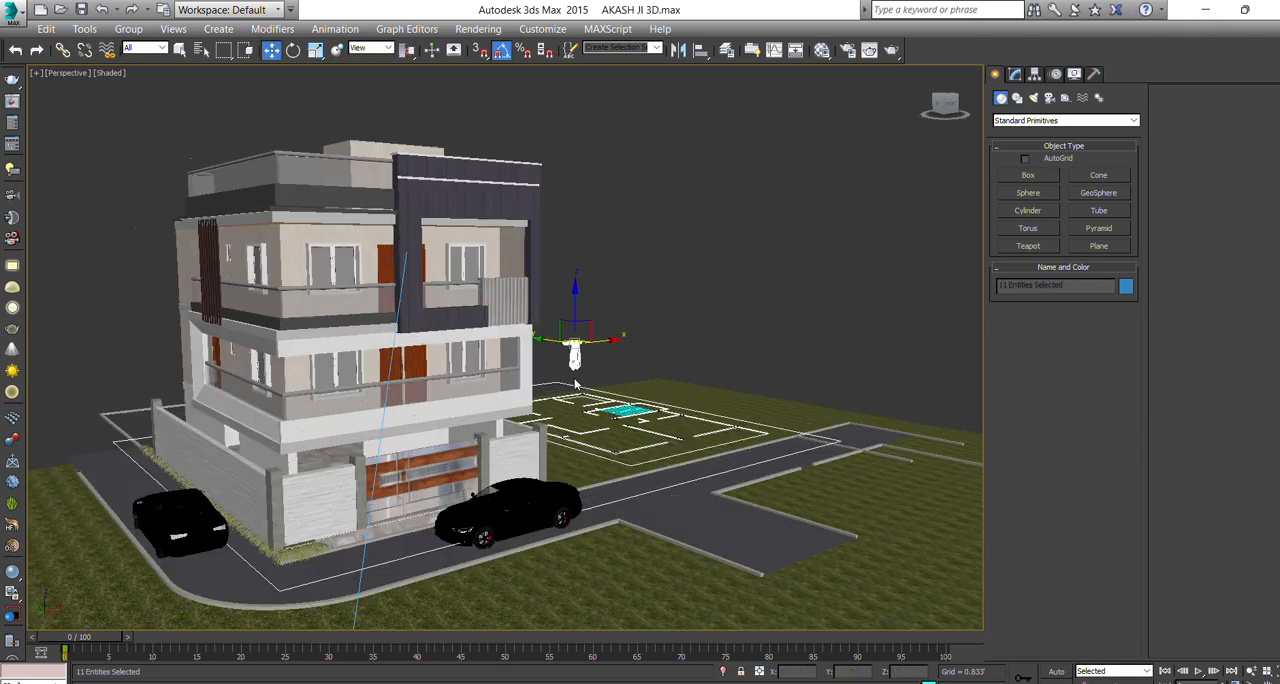
{"action": "scroll", "coordinate": [576, 330], "scroll_direction": "up", "scroll_amount": 6}
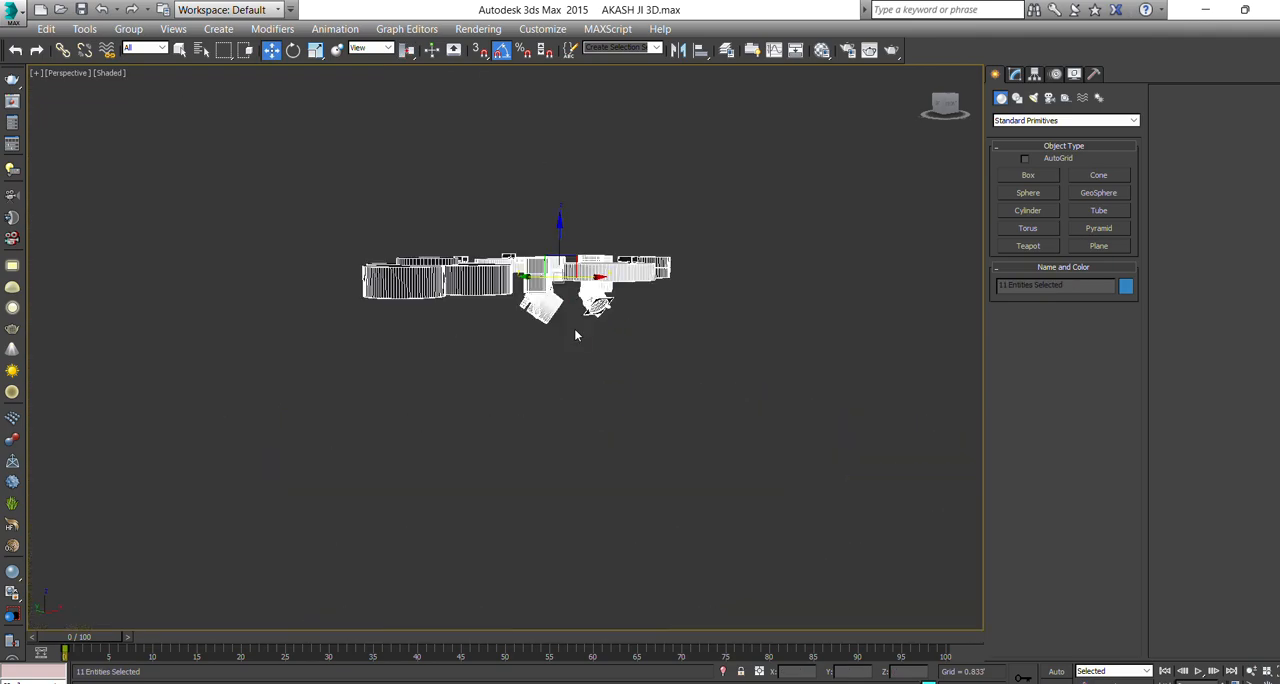
{"action": "key", "text": "t"}
{"action": "key", "text": "z"}
{"action": "scroll", "coordinate": [634, 357], "scroll_direction": "down", "scroll_amount": 10}
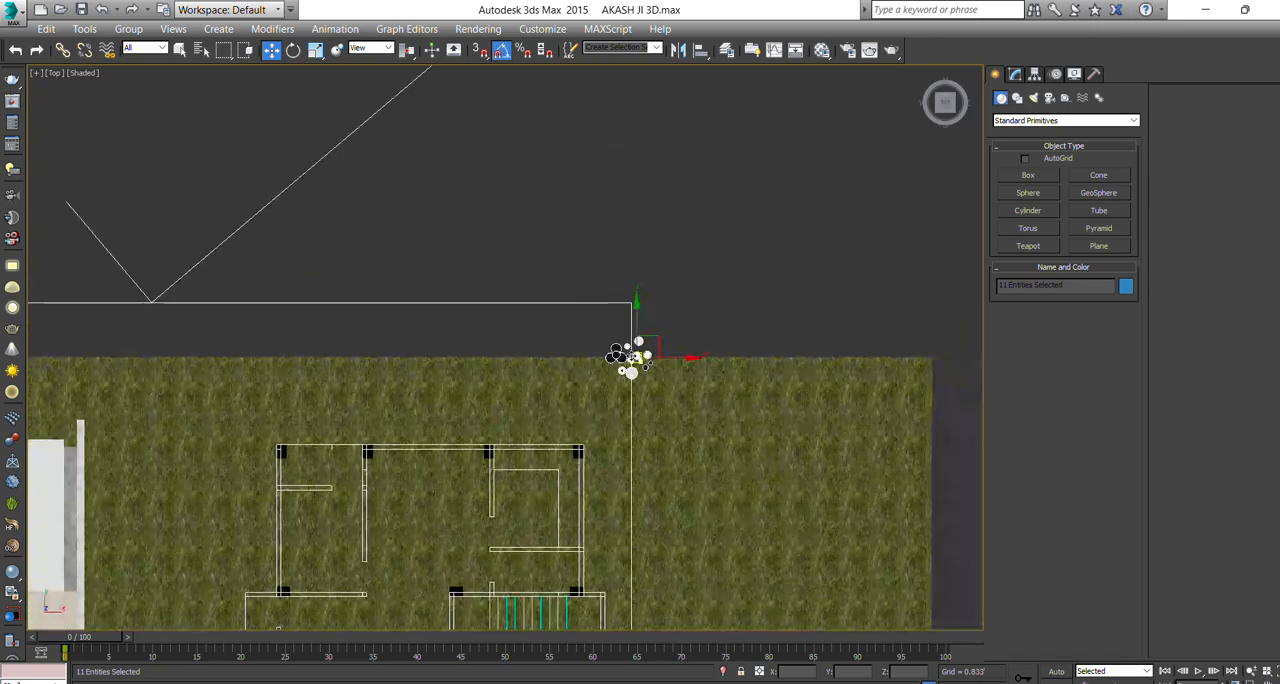
{"action": "left_click_drag", "start_coordinate": [632, 357], "coordinate": [611, 603]}
{"action": "middle_click_drag", "start_coordinate": [611, 603], "coordinate": [648, 176]}
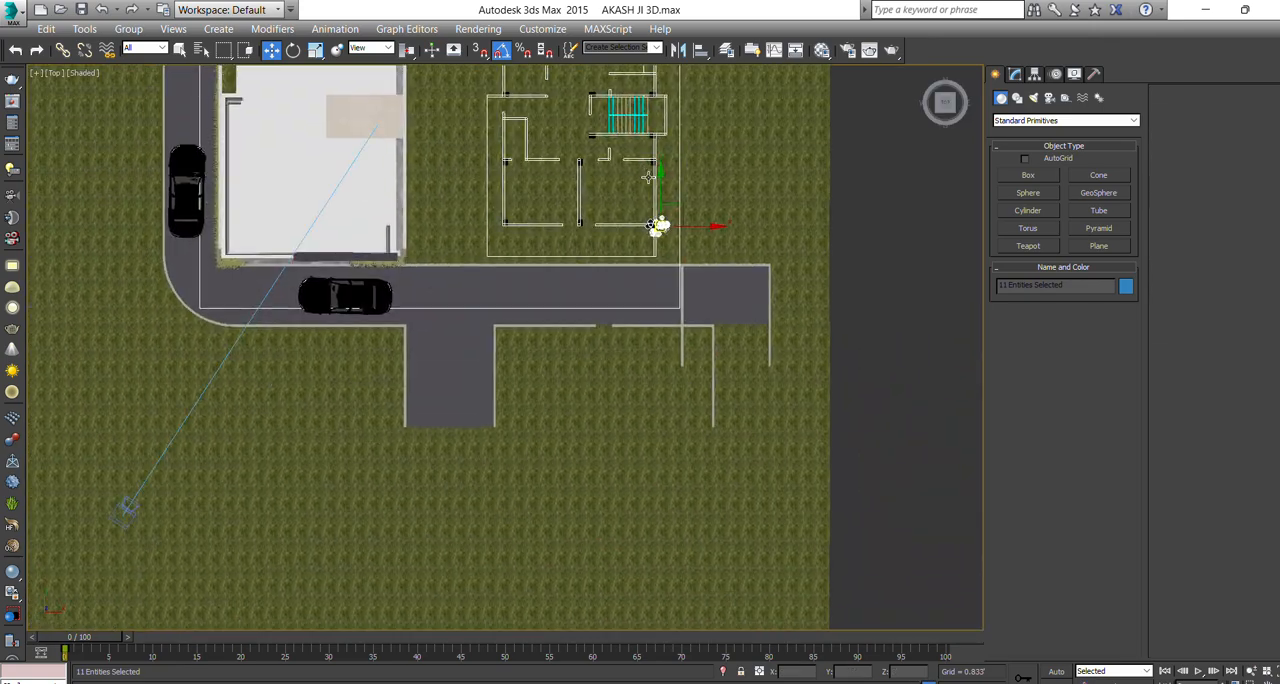
{"action": "left_click_drag", "start_coordinate": [653, 224], "coordinate": [866, 276]}
Select the large round black ceiling downlight among the merged fixtures in the Perspective view.
{"action": "key", "text": "p"}
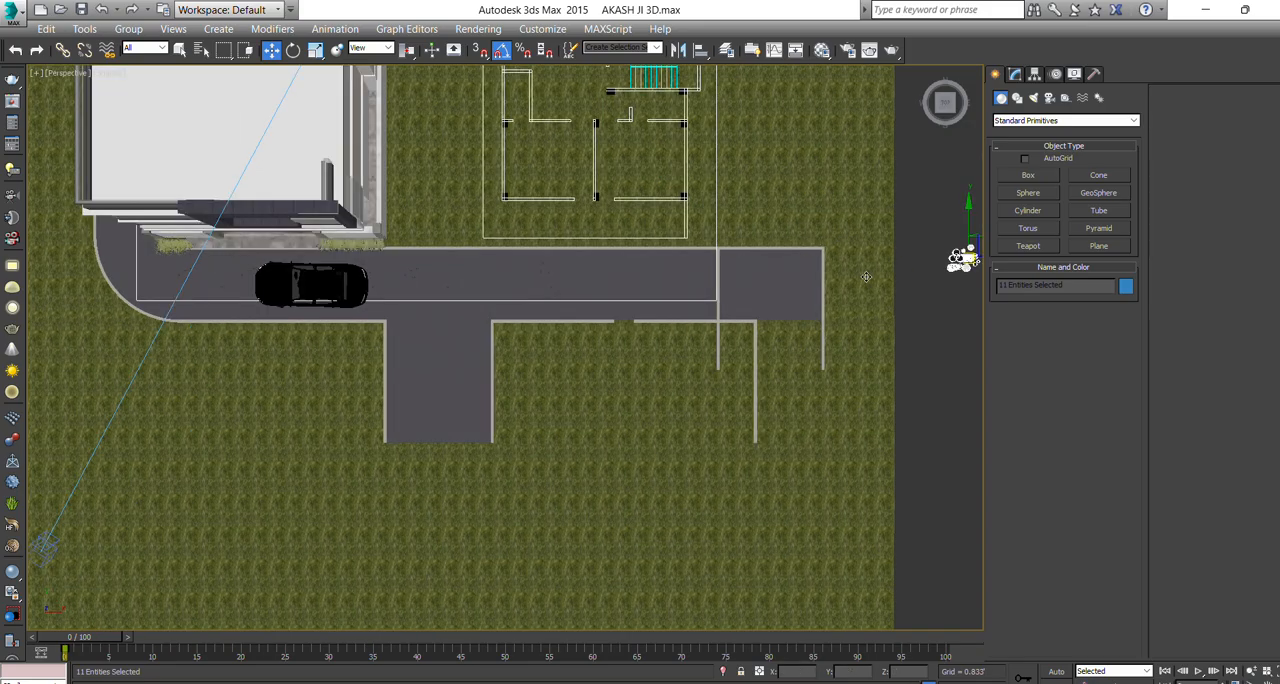
{"action": "scroll", "coordinate": [855, 297], "scroll_direction": "up", "scroll_amount": 3}
{"action": "key", "text": "z"}
{"action": "mouse_move", "coordinate": [637, 350]}
{"action": "middle_mouse_down", "text": "alt"}
{"action": "mouse_move", "coordinate": [655, 257]}
{"action": "mouse_move", "coordinate": [648, 300]}
{"action": "mouse_move", "coordinate": [640, 256]}
{"action": "mouse_move", "coordinate": [643, 352]}
{"action": "middle_mouse_up", "text": "alt"}
{"action": "scroll", "coordinate": [655, 258], "scroll_direction": "down", "scroll_amount": 5}
{"action": "left_click", "coordinate": [655, 387]}
{"action": "scroll", "coordinate": [649, 268], "scroll_direction": "up", "scroll_amount": 5}
{"action": "scroll", "coordinate": [642, 352], "scroll_direction": "up", "scroll_amount": 2}
{"action": "left_click", "coordinate": [662, 341]}
{"action": "scroll", "coordinate": [739, 333], "scroll_direction": "up", "scroll_amount": 3}
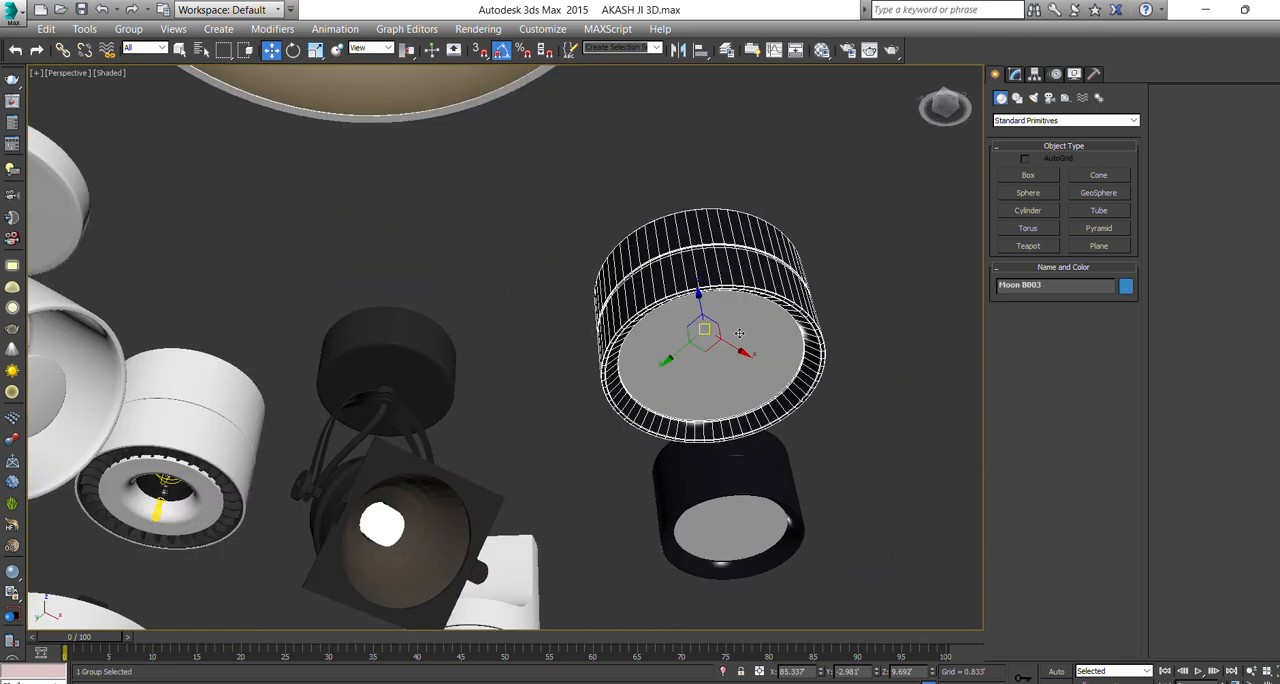
Assign the yellow Material #8 to the polygon of the selected downlight's flat bottom disc.
{"action": "left_click", "coordinate": [1014, 74]}
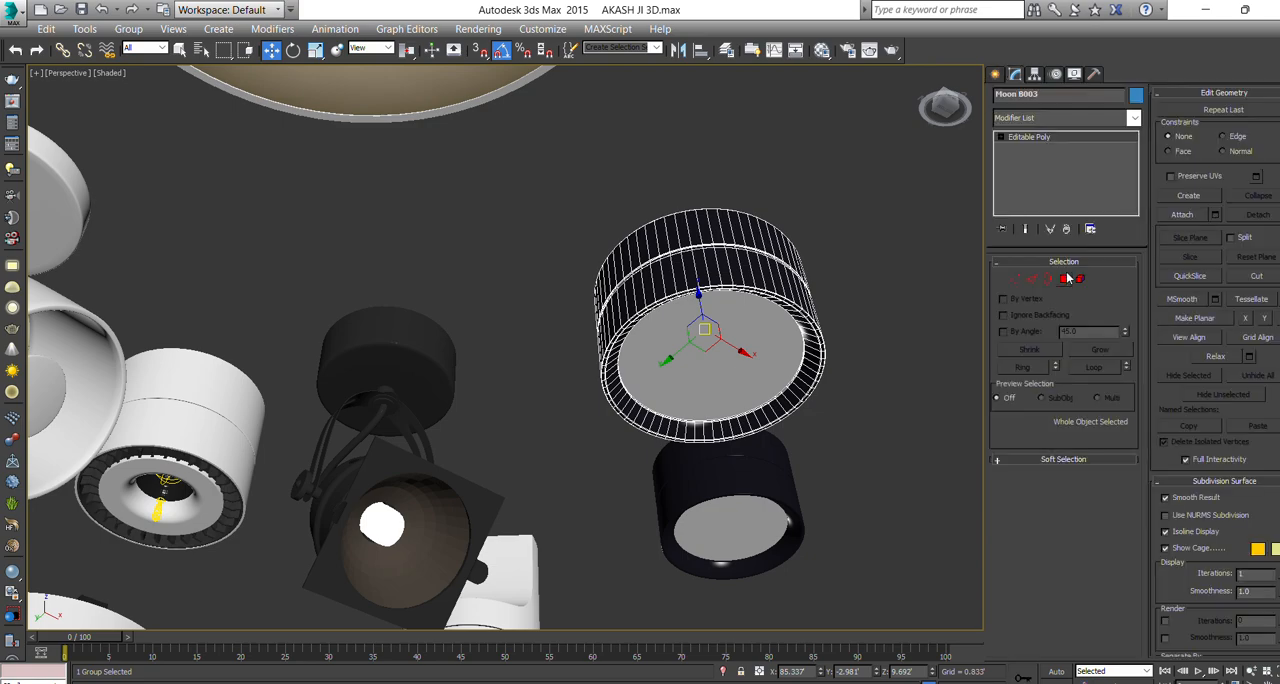
{"action": "left_click", "coordinate": [1064, 279]}
{"action": "left_click", "coordinate": [732, 367]}
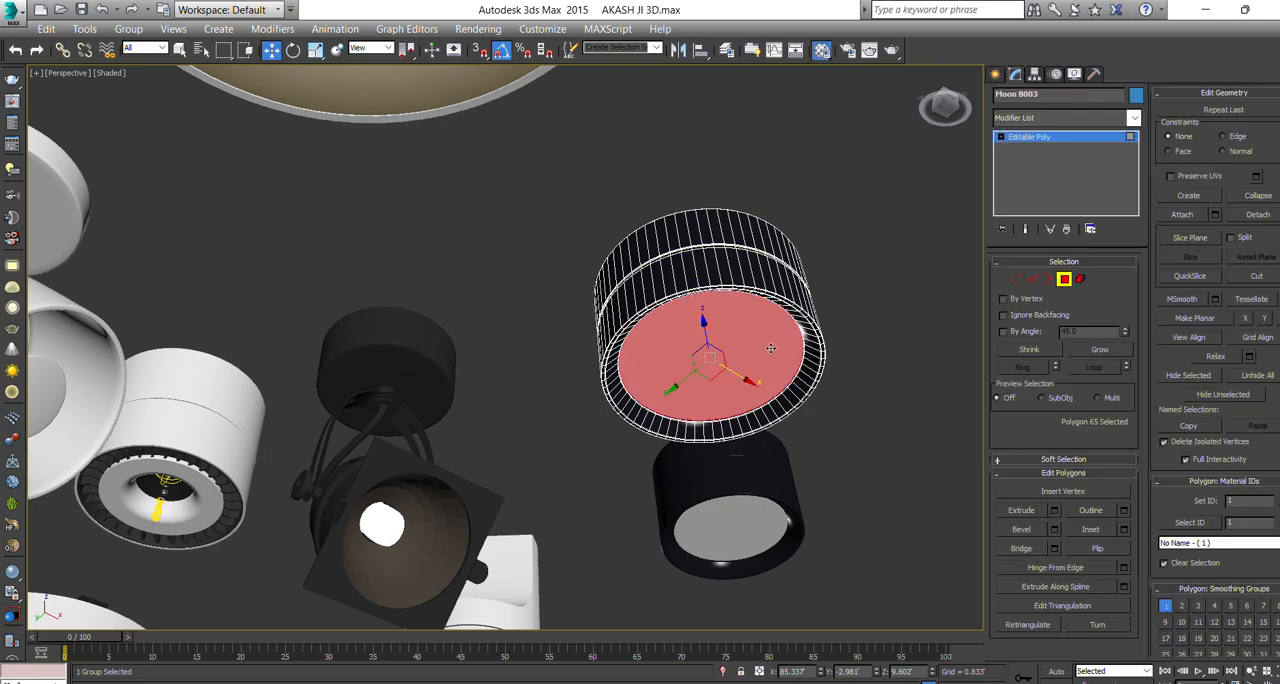
{"action": "key", "text": "m"}
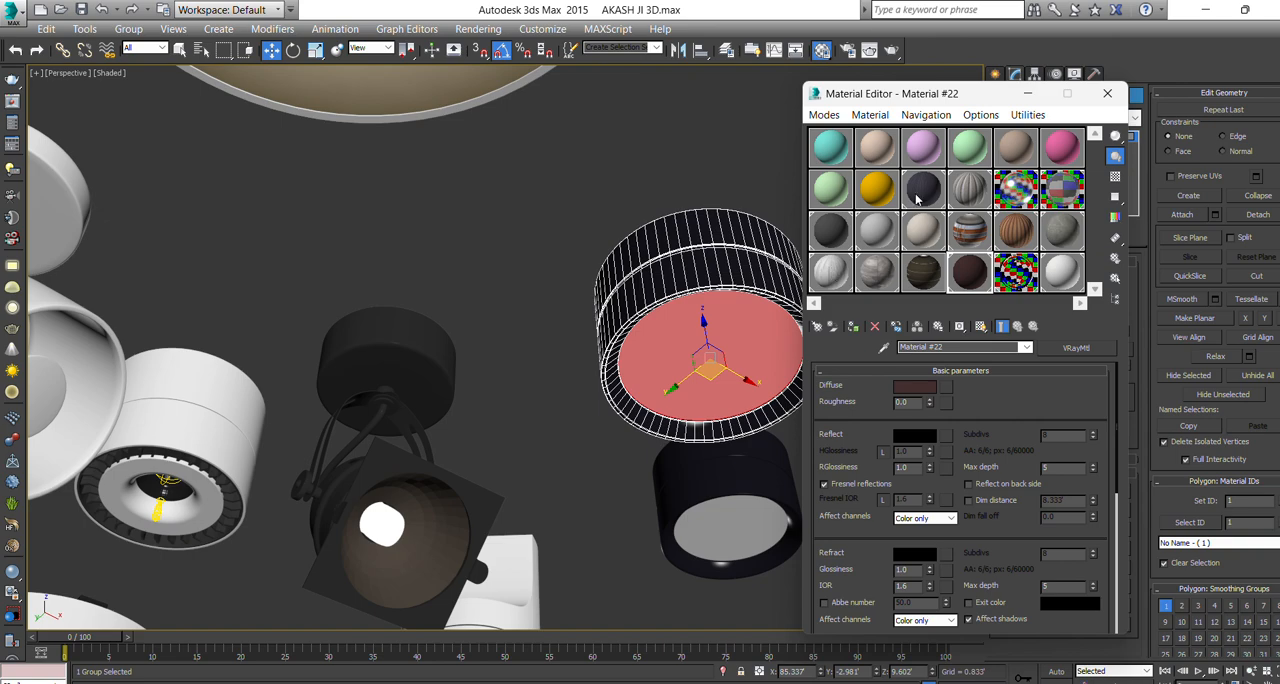
{"action": "left_click", "coordinate": [876, 188]}
{"action": "left_click", "coordinate": [853, 326]}
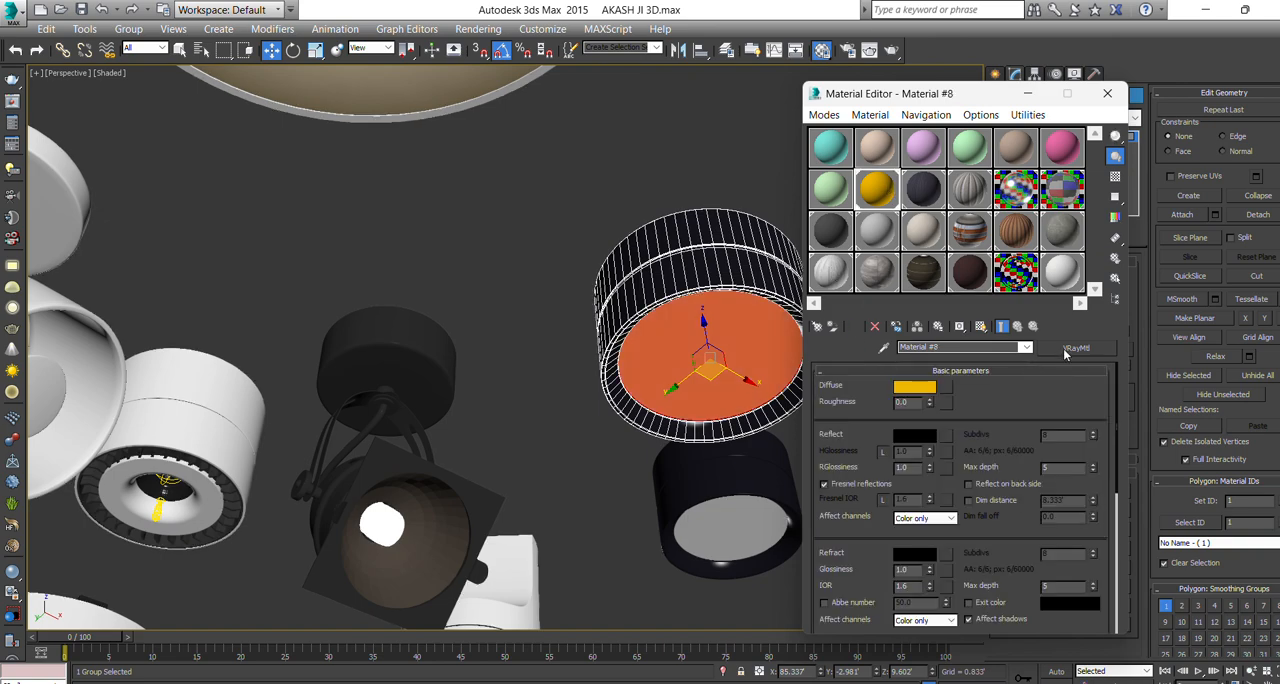
Change Material #8 to a VRayLightMtl, assign it to the selected disc and set its color multiplier to 100.
{"action": "left_click", "coordinate": [1068, 349]}
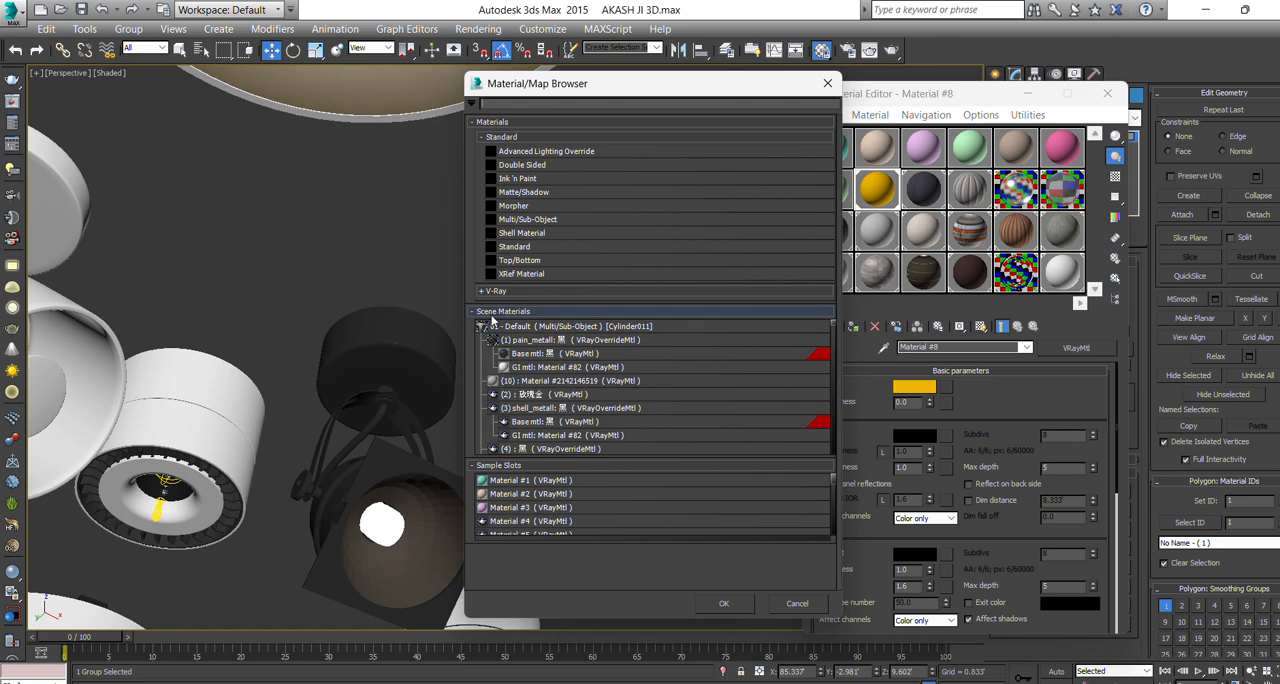
{"action": "left_click", "coordinate": [495, 290]}
{"action": "left_click", "coordinate": [524, 411]}
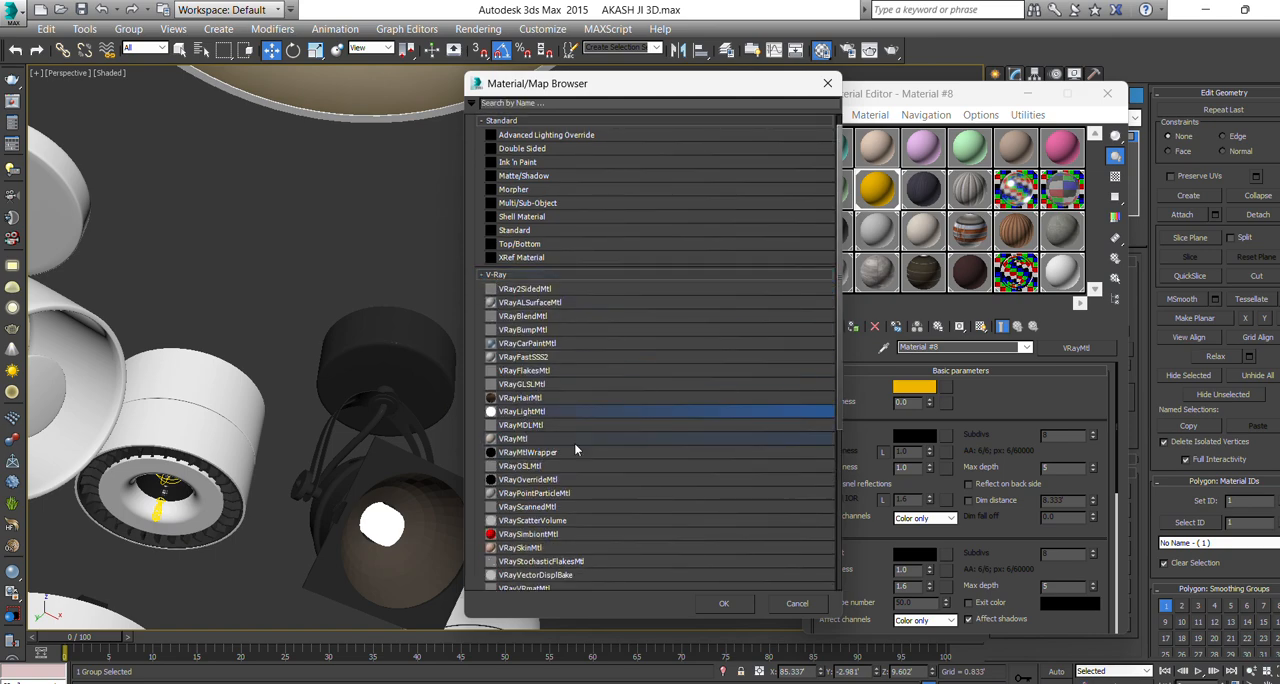
{"action": "left_click", "coordinate": [724, 603]}
{"action": "left_click", "coordinate": [855, 328]}
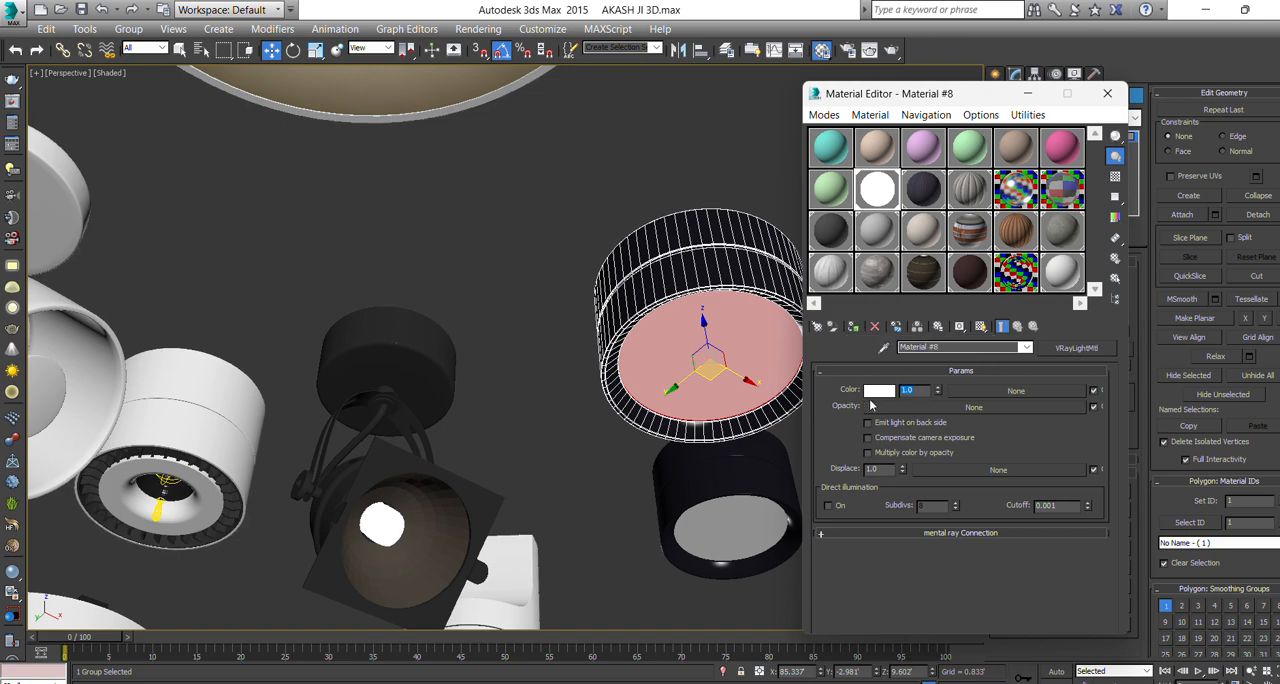
{"action": "type", "text": "1"}
Set the VRayLightMtl color of Material #8 to a warm peach (Red 247, Green 166, Blue 111) and leave polygon editing.
{"action": "left_click", "coordinate": [879, 390]}
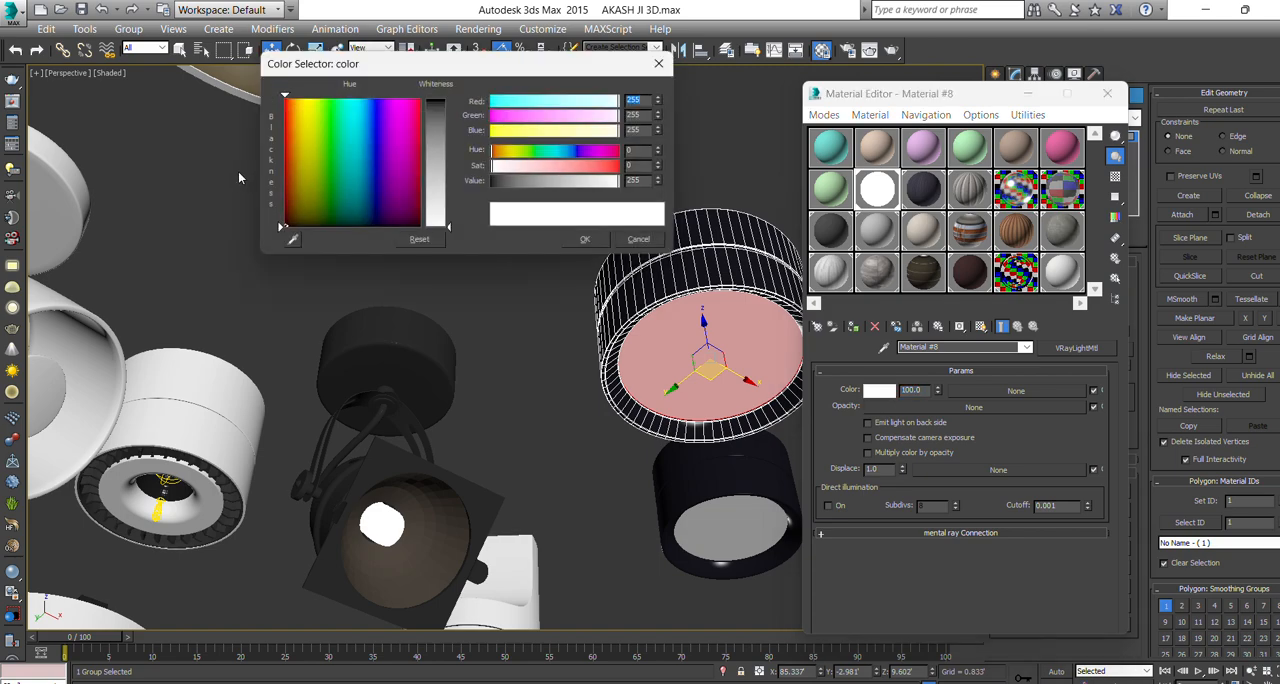
{"action": "left_click", "coordinate": [291, 112]}
{"action": "left_click", "coordinate": [431, 156]}
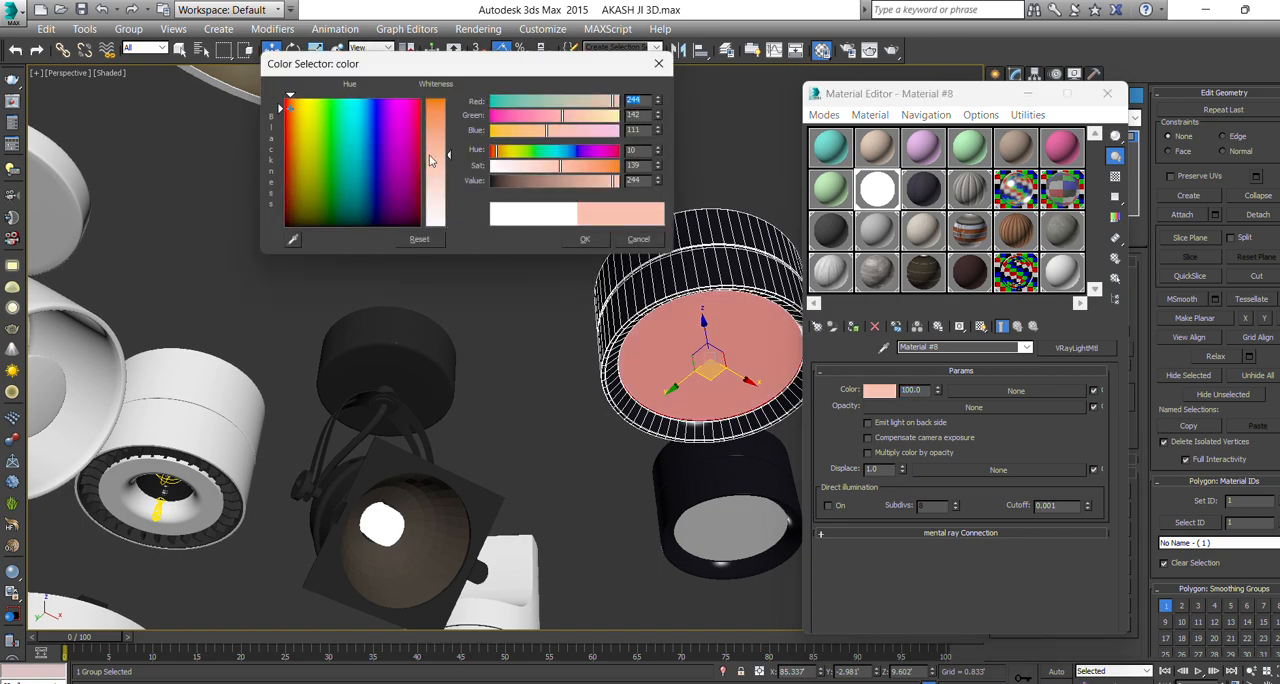
{"action": "left_click", "coordinate": [590, 240]}
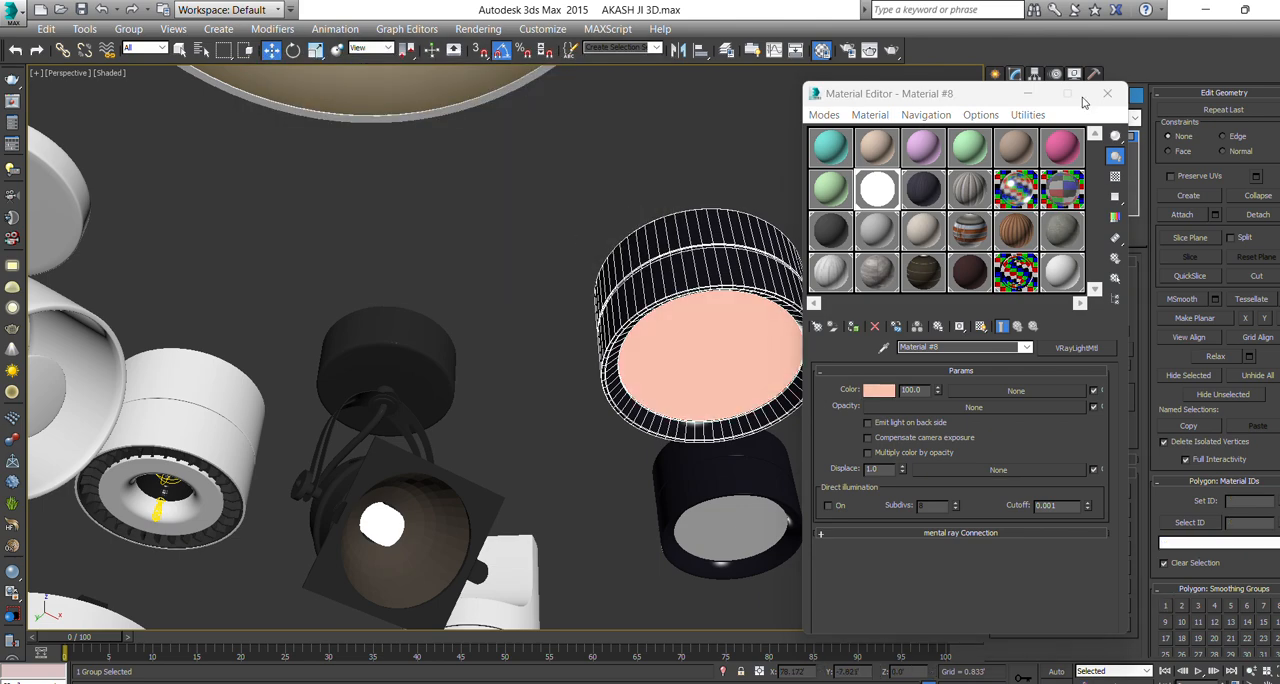
{"action": "left_click", "coordinate": [880, 390]}
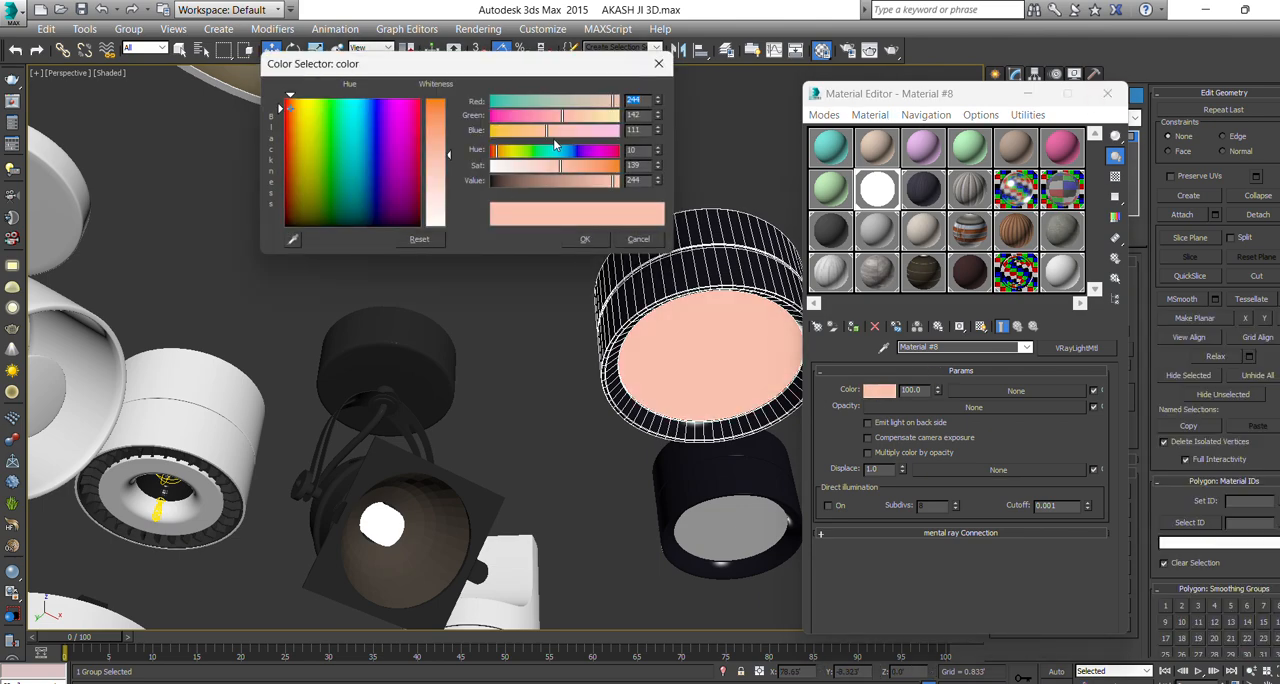
{"action": "left_click_drag", "start_coordinate": [537, 135], "coordinate": [520, 134]}
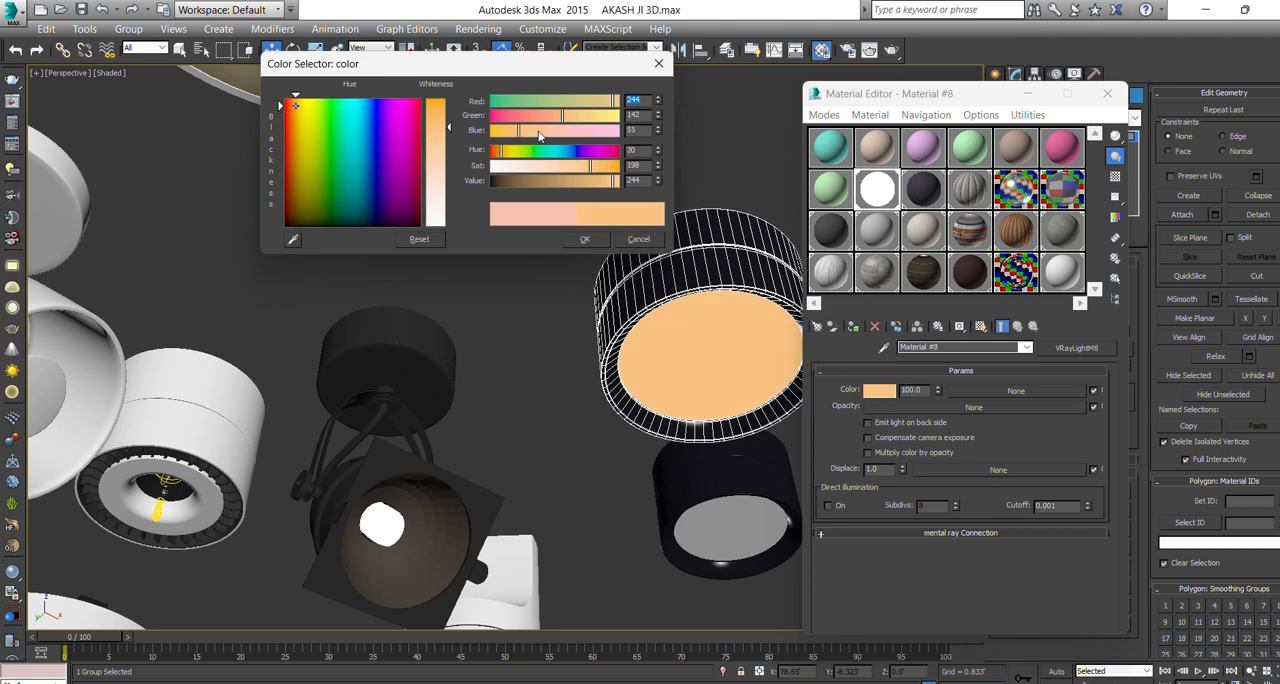
{"action": "left_click_drag", "start_coordinate": [444, 160], "coordinate": [433, 160]}
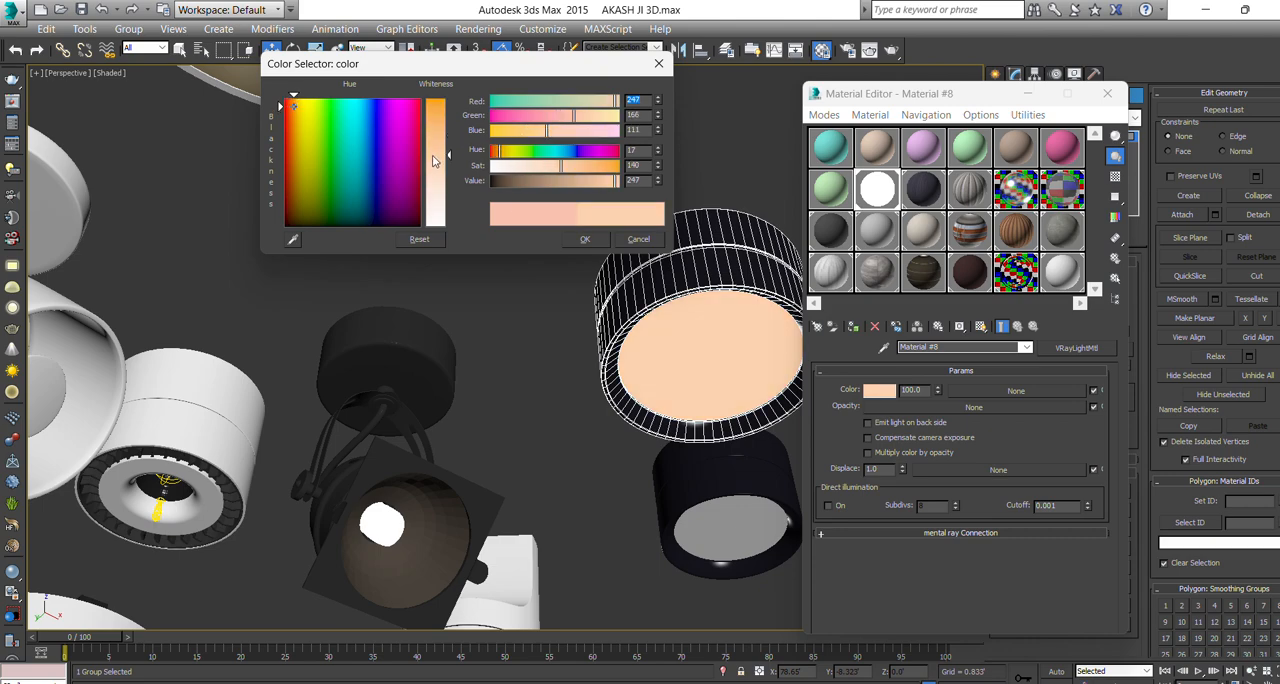
{"action": "left_click", "coordinate": [567, 238]}
{"action": "key", "text": "m"}
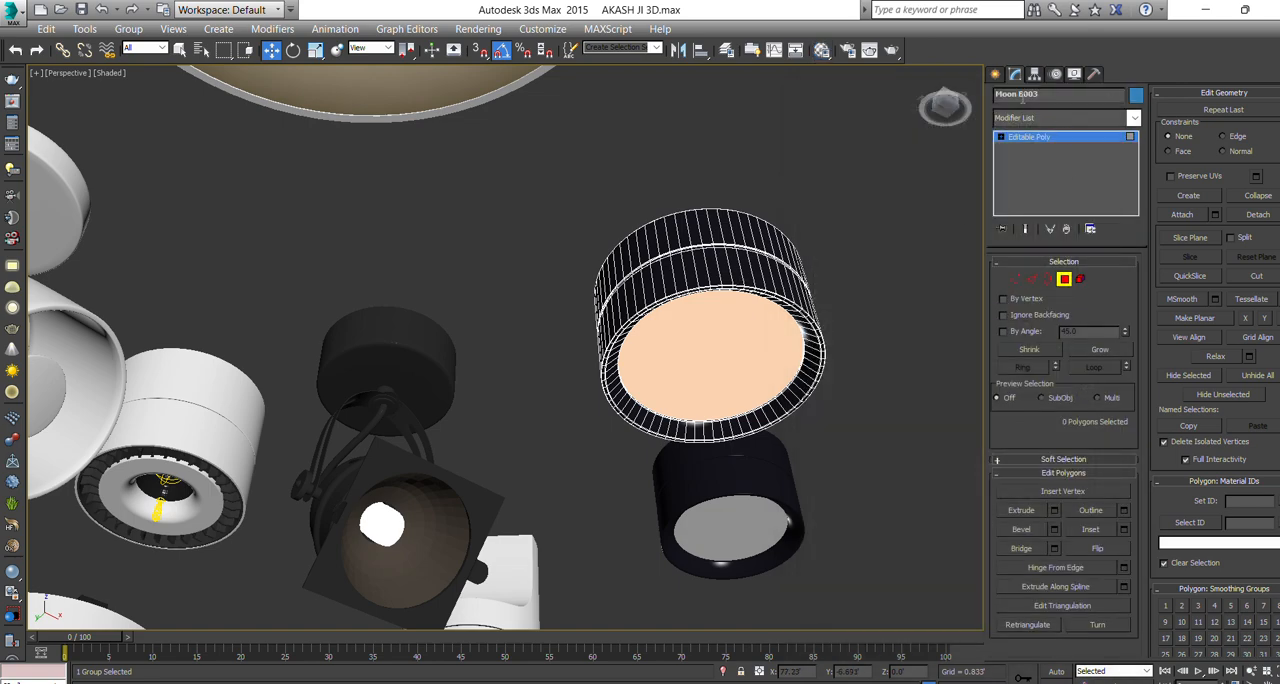
{"action": "left_click", "coordinate": [995, 74]}
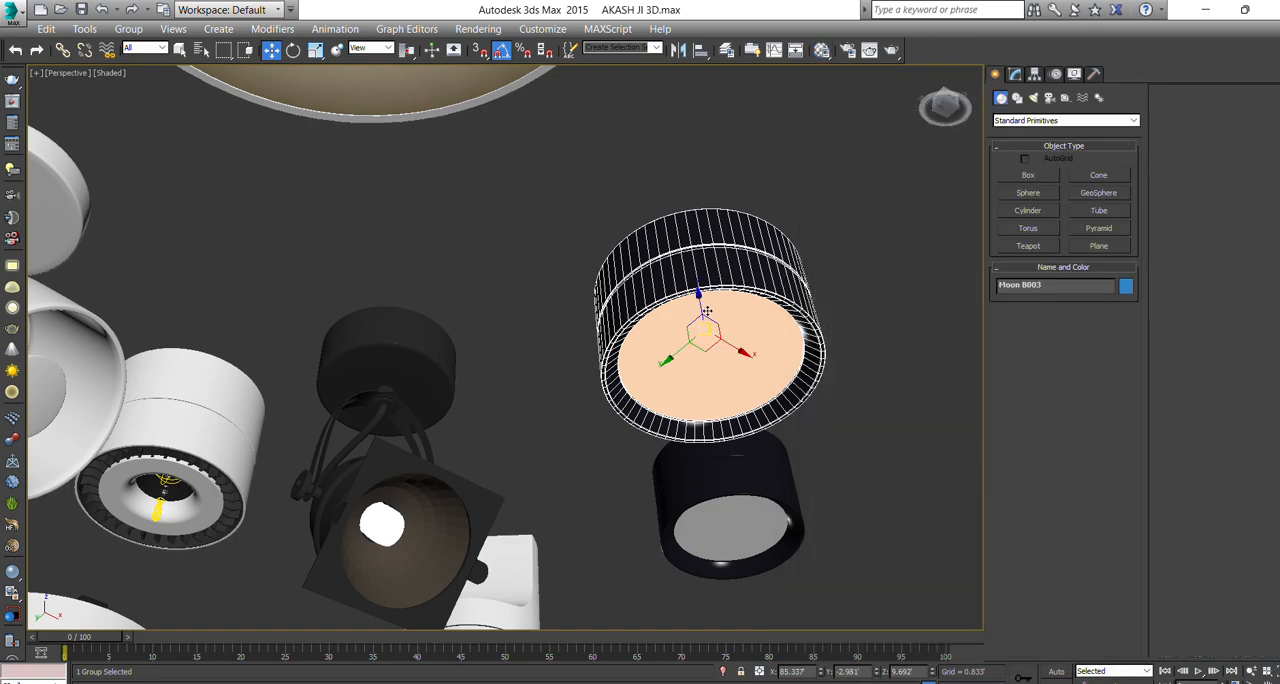
Move the downlight in the Top view from the other fixtures to the house's front edge at X -35.798', Y 2.134'.
{"action": "key", "text": "t"}
{"action": "key", "text": "z"}
{"action": "scroll", "coordinate": [709, 312], "scroll_direction": "down", "scroll_amount": 9}
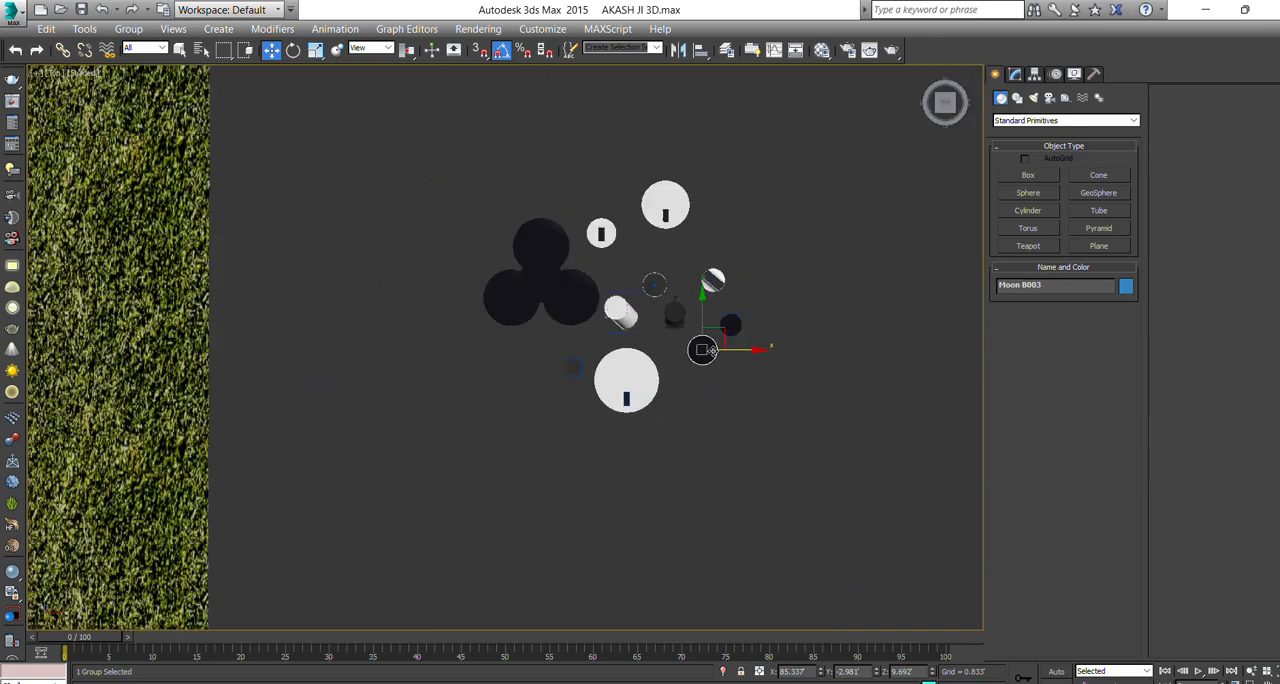
{"action": "scroll", "coordinate": [703, 350], "scroll_direction": "down", "scroll_amount": 2}
{"action": "scroll", "coordinate": [628, 268], "scroll_direction": "up", "scroll_amount": 10}
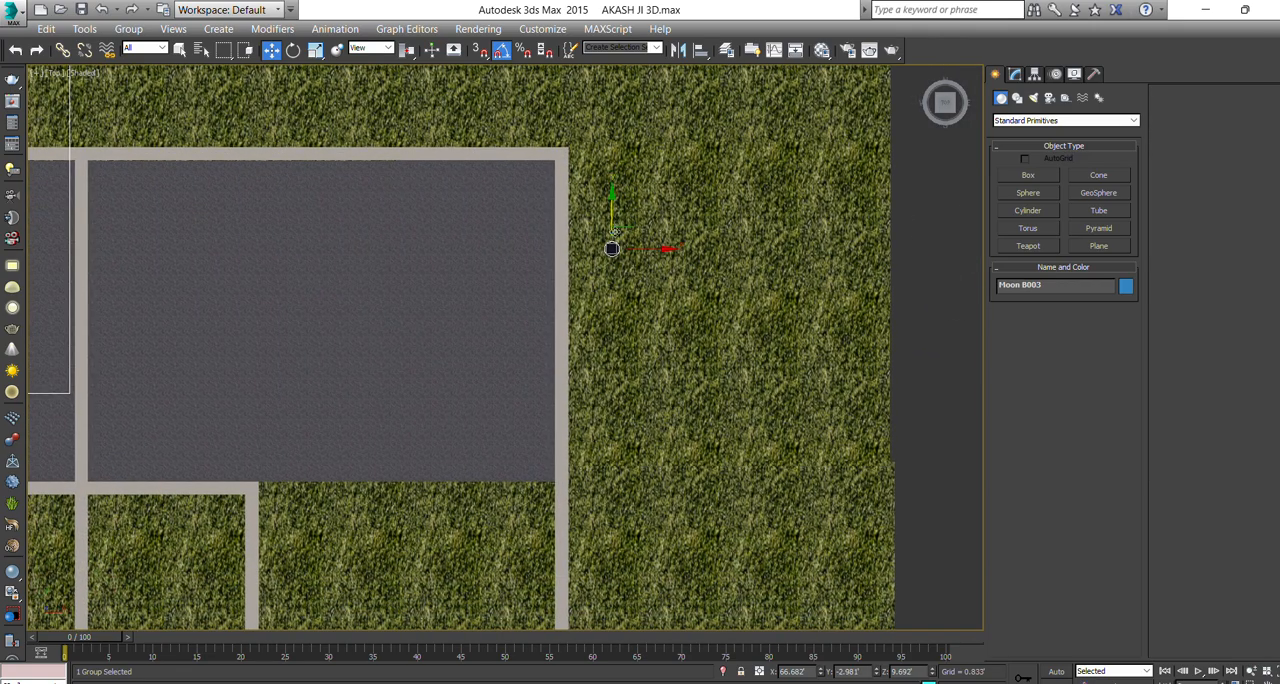
{"action": "left_click_drag", "start_coordinate": [616, 231], "coordinate": [612, 513]}
{"action": "middle_click_drag", "start_coordinate": [582, 521], "coordinate": [680, 227]}
{"action": "scroll", "coordinate": [679, 227], "scroll_direction": "down", "scroll_amount": 4}
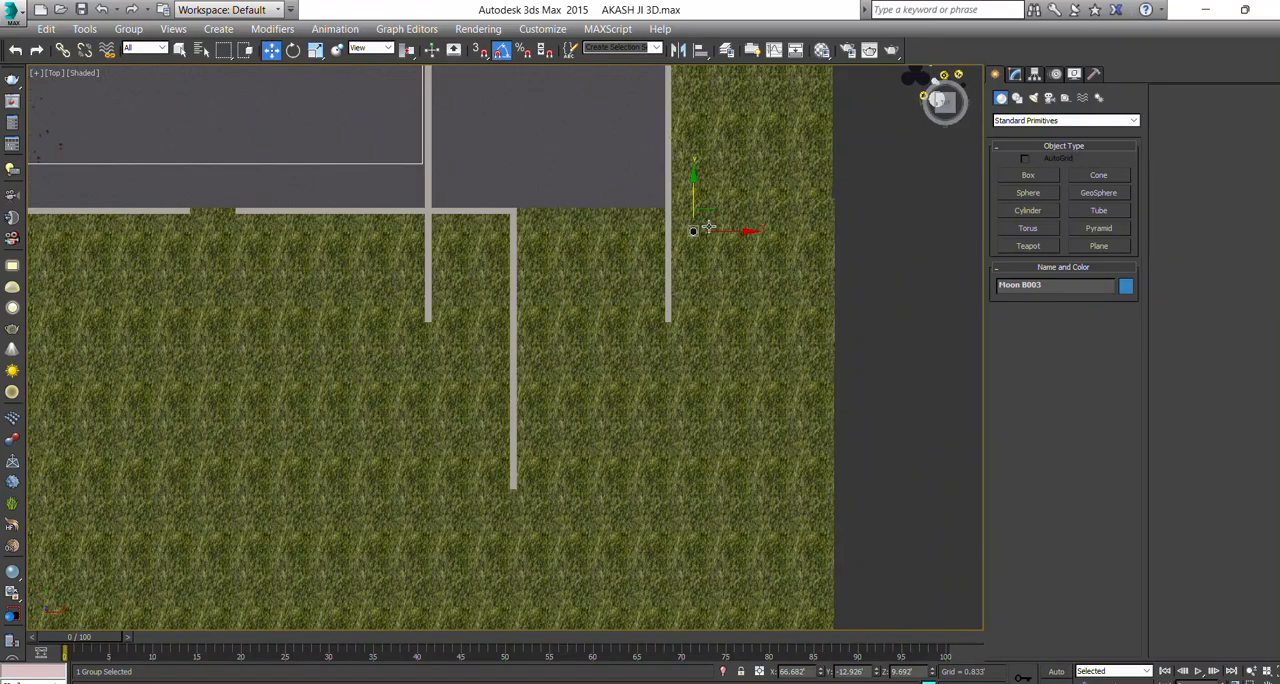
{"action": "left_click_drag", "start_coordinate": [715, 231], "coordinate": [176, 231]}
{"action": "middle_click_drag", "start_coordinate": [172, 229], "coordinate": [594, 403]}
{"action": "scroll", "coordinate": [576, 391], "scroll_direction": "down", "scroll_amount": 3}
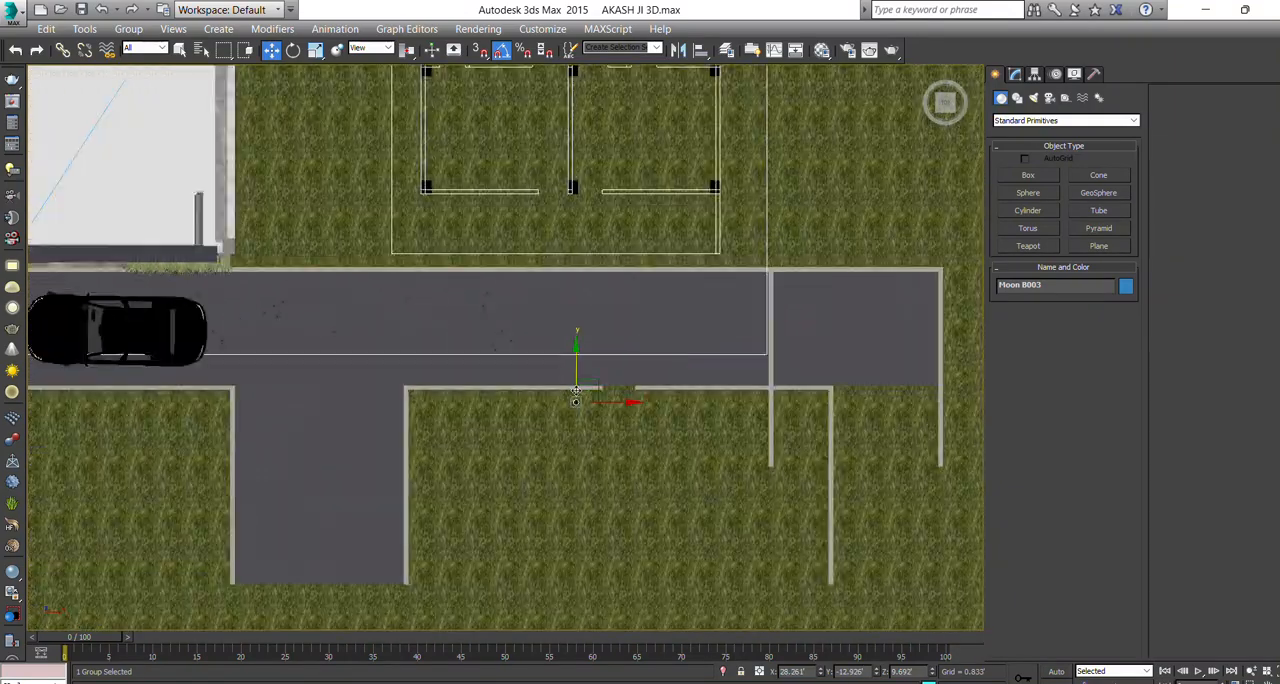
{"action": "scroll", "coordinate": [576, 391], "scroll_direction": "down", "scroll_amount": 2}
{"action": "left_click_drag", "start_coordinate": [576, 391], "coordinate": [130, 130]}
{"action": "scroll", "coordinate": [125, 391], "scroll_direction": "up", "scroll_amount": 5}
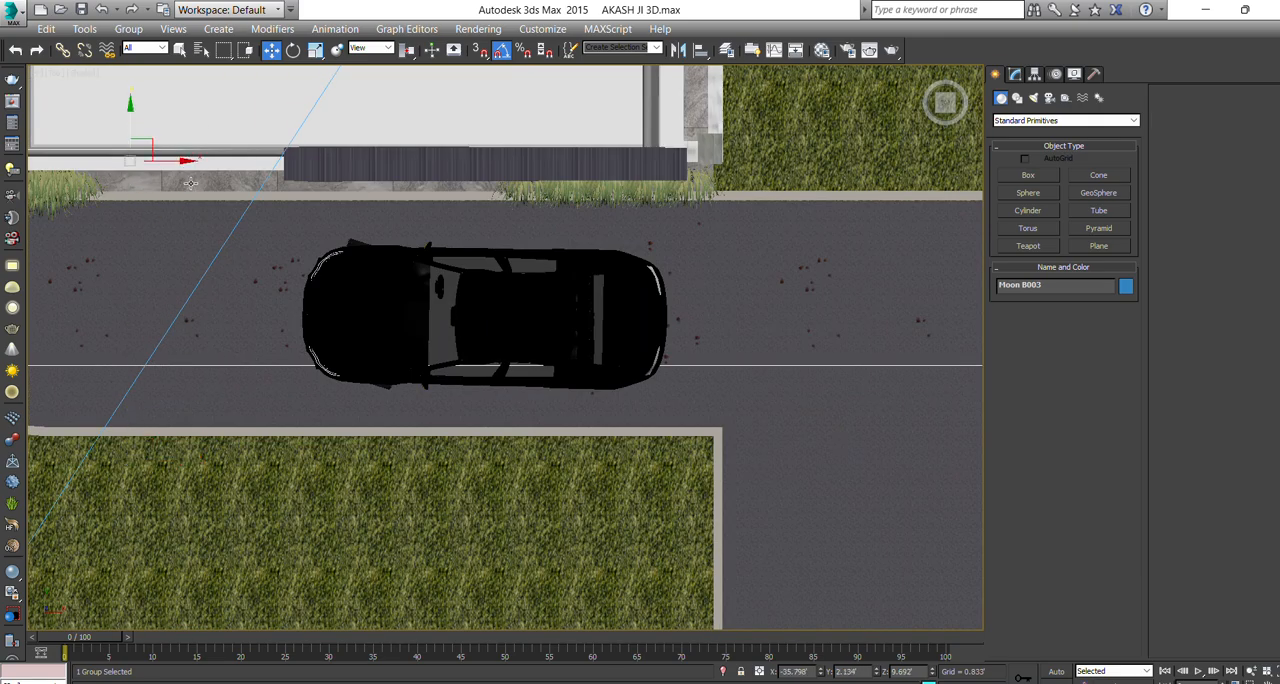
Raise the downlight in the Perspective view to just below the top balcony's wood-slat ceiling, at Z 31.129'.
{"action": "key", "text": "p"}
{"action": "middle_click_drag", "start_coordinate": [293, 321], "coordinate": [445, 305]}
{"action": "scroll", "coordinate": [331, 412], "scroll_direction": "down", "scroll_amount": 4}
{"action": "middle_click_drag", "start_coordinate": [331, 412], "coordinate": [275, 280], "text": "alt"}
{"action": "middle_click_drag", "start_coordinate": [275, 280], "coordinate": [372, 396]}
{"action": "scroll", "coordinate": [356, 396], "scroll_direction": "up", "scroll_amount": 3}
{"action": "left_click_drag", "start_coordinate": [353, 404], "coordinate": [358, 124]}
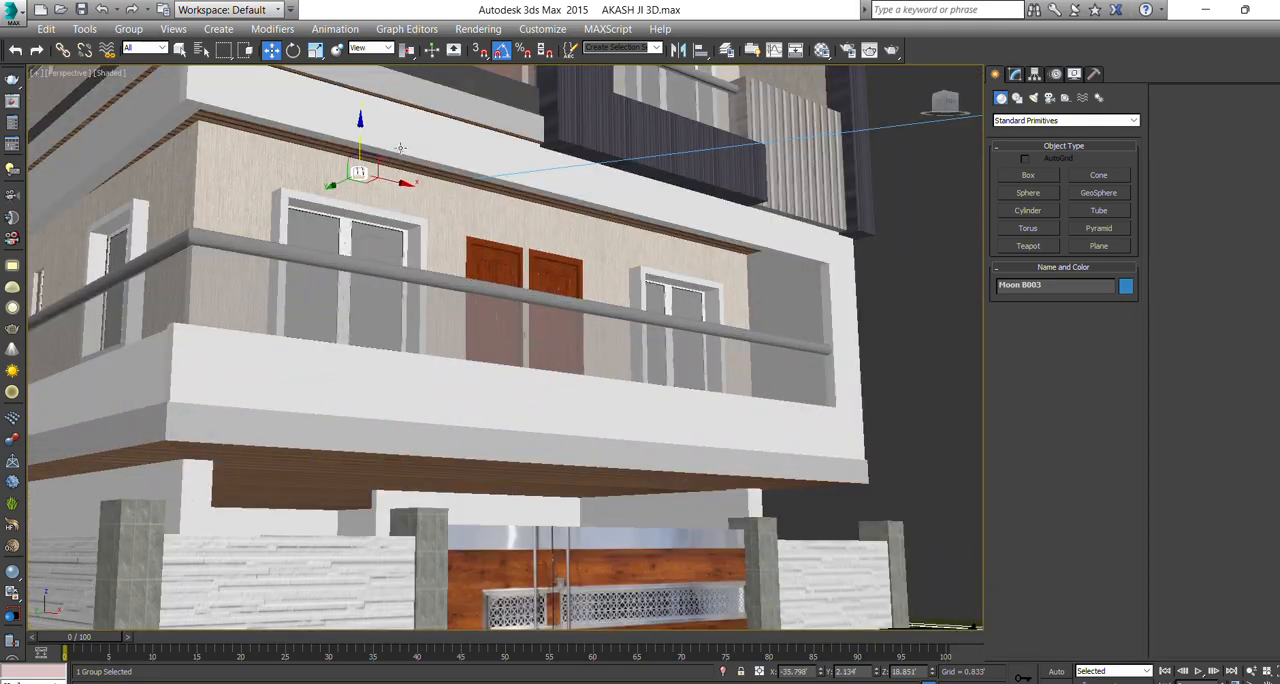
{"action": "scroll", "coordinate": [380, 175], "scroll_direction": "up", "scroll_amount": 3}
{"action": "middle_click_drag", "start_coordinate": [376, 212], "coordinate": [378, 416], "text": "alt"}
{"action": "scroll", "coordinate": [397, 418], "scroll_direction": "down", "scroll_amount": 3}
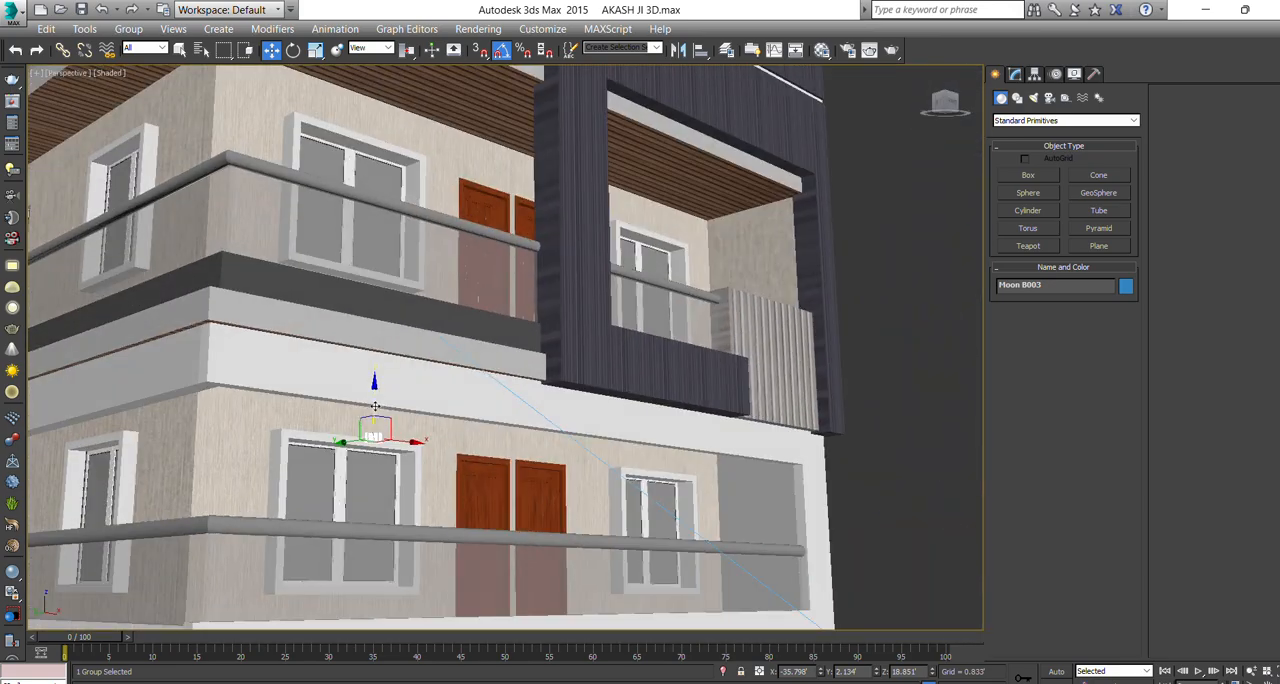
{"action": "left_click_drag", "start_coordinate": [377, 403], "coordinate": [376, 56]}
{"action": "middle_click_drag", "start_coordinate": [352, 68], "coordinate": [432, 303]}
{"action": "scroll", "coordinate": [381, 307], "scroll_direction": "up", "scroll_amount": 4}
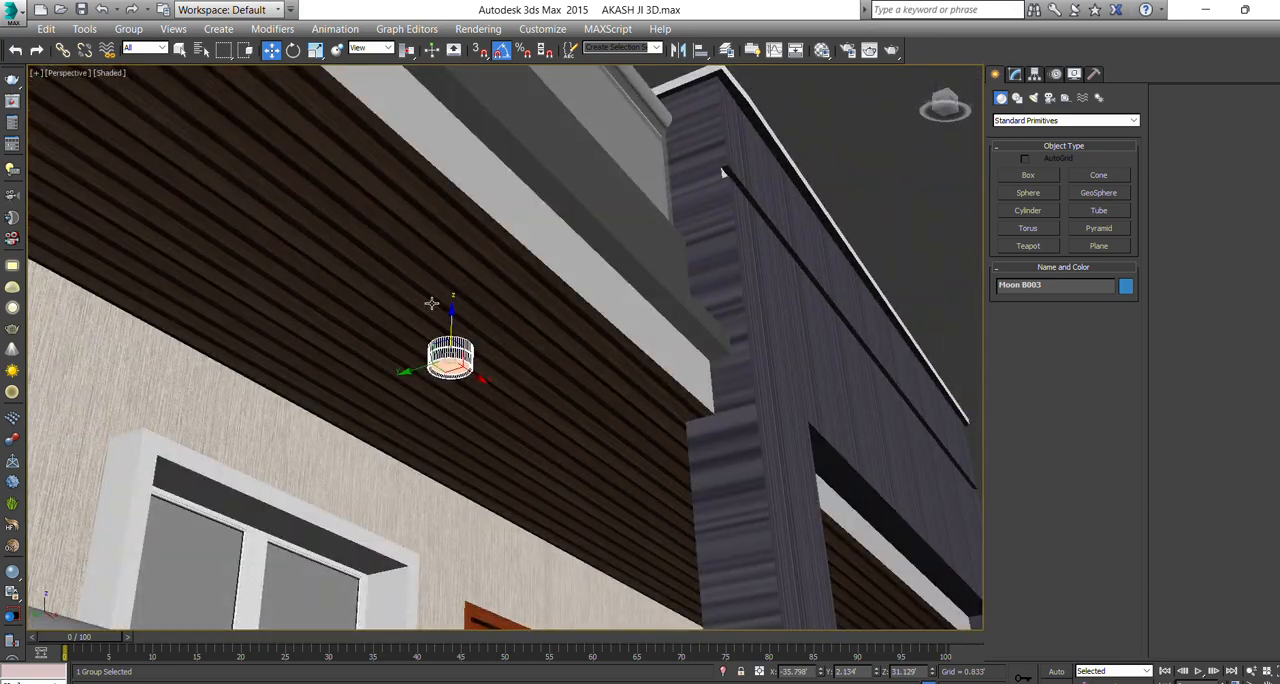
Shift the downlight inward to Y 3.747' and seat it in the wood-slat ceiling at Z 33.63'.
{"action": "left_click_drag", "start_coordinate": [453, 328], "coordinate": [277, 245]}
{"action": "scroll", "coordinate": [448, 185], "scroll_direction": "up", "scroll_amount": 3}
{"action": "scroll", "coordinate": [446, 178], "scroll_direction": "down", "scroll_amount": 2}
{"action": "scroll", "coordinate": [280, 177], "scroll_direction": "up", "scroll_amount": 4}
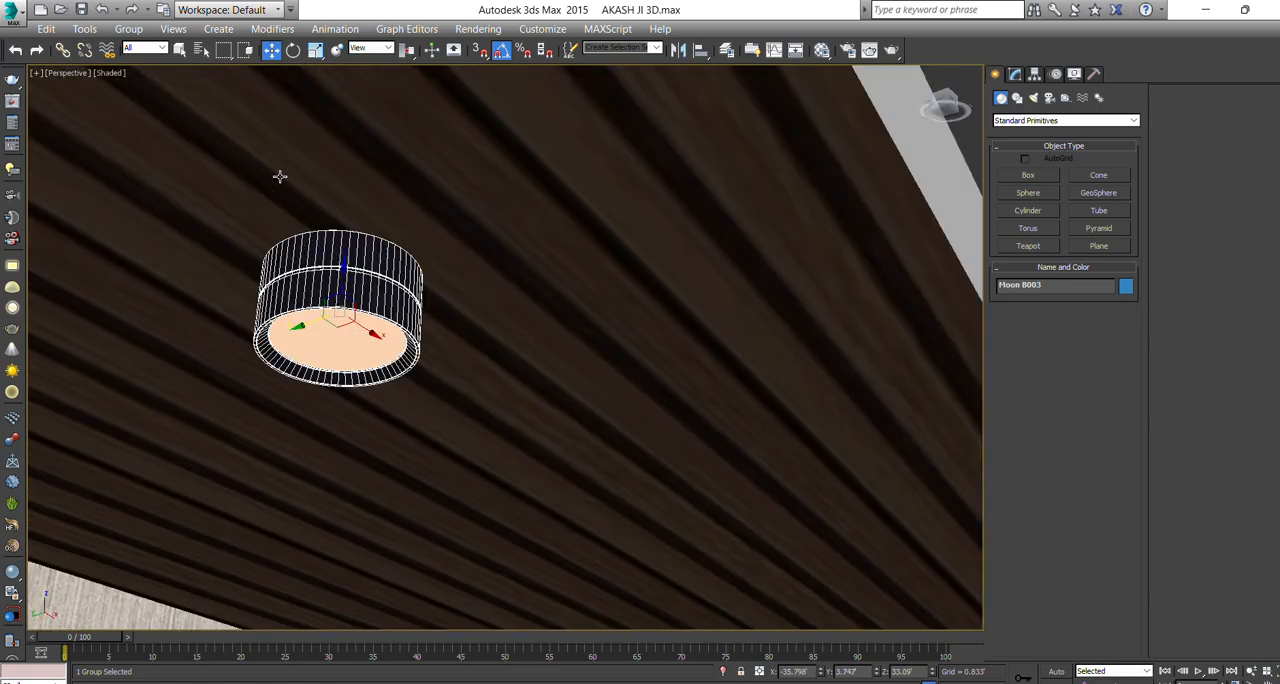
{"action": "left_click_drag", "start_coordinate": [342, 292], "coordinate": [338, 185]}
{"action": "scroll", "coordinate": [372, 280], "scroll_direction": "down", "scroll_amount": 7}
{"action": "mouse_move", "coordinate": [380, 290]}
{"action": "middle_mouse_down", "text": "alt"}
{"action": "mouse_move", "coordinate": [343, 304]}
{"action": "mouse_move", "coordinate": [360, 303]}
{"action": "middle_mouse_up", "text": "alt"}
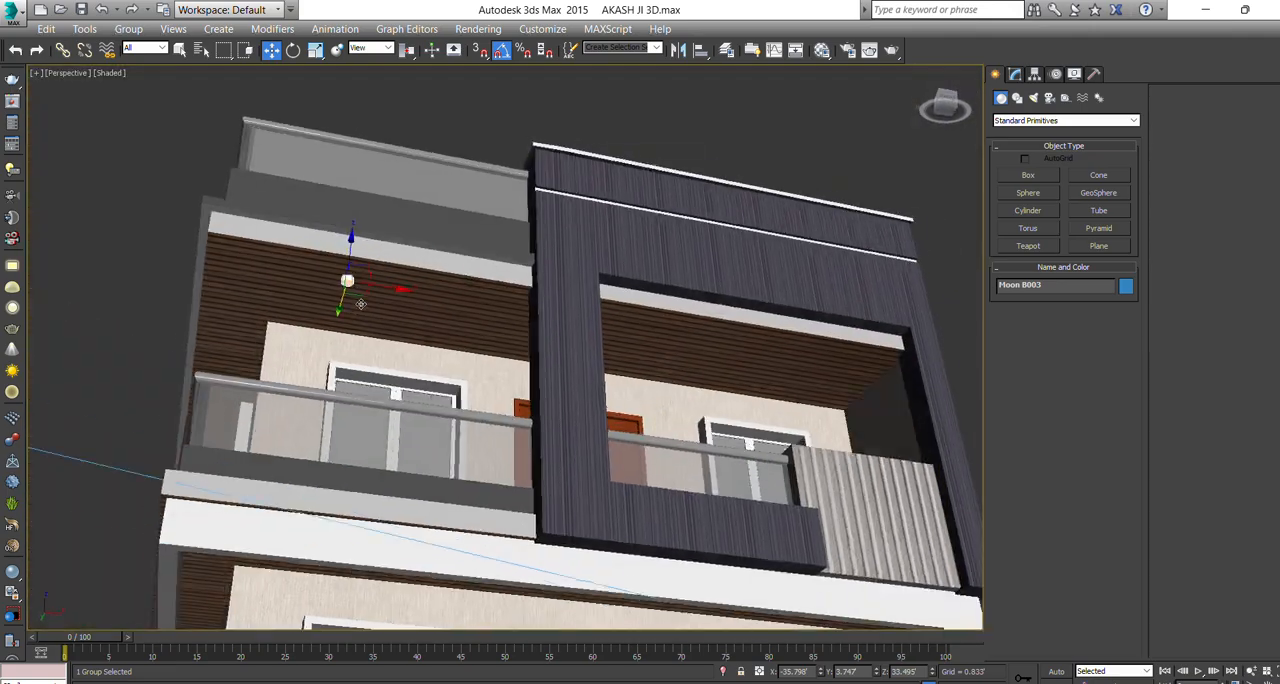
{"action": "scroll", "coordinate": [357, 302], "scroll_direction": "up", "scroll_amount": 3}
{"action": "scroll", "coordinate": [317, 220], "scroll_direction": "up", "scroll_amount": 6}
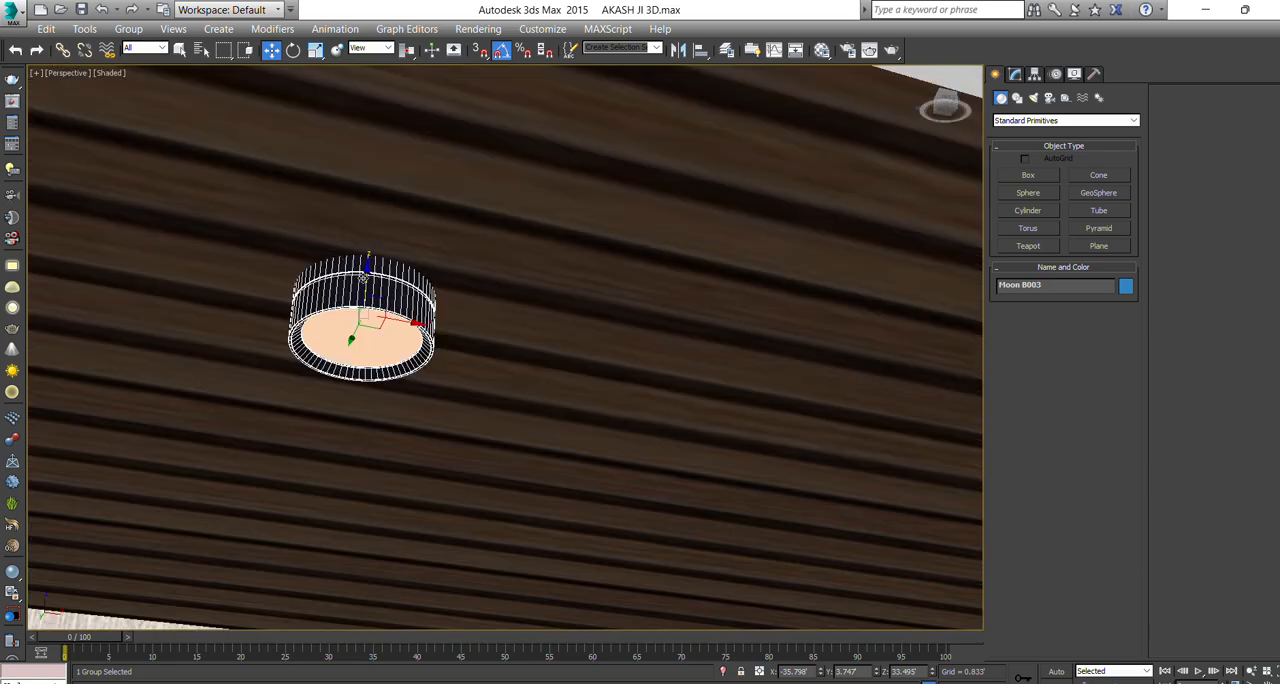
{"action": "left_click_drag", "start_coordinate": [363, 277], "coordinate": [358, 248]}
{"action": "scroll", "coordinate": [295, 309], "scroll_direction": "down", "scroll_amount": 4}
{"action": "scroll", "coordinate": [305, 312], "scroll_direction": "down", "scroll_amount": 5}
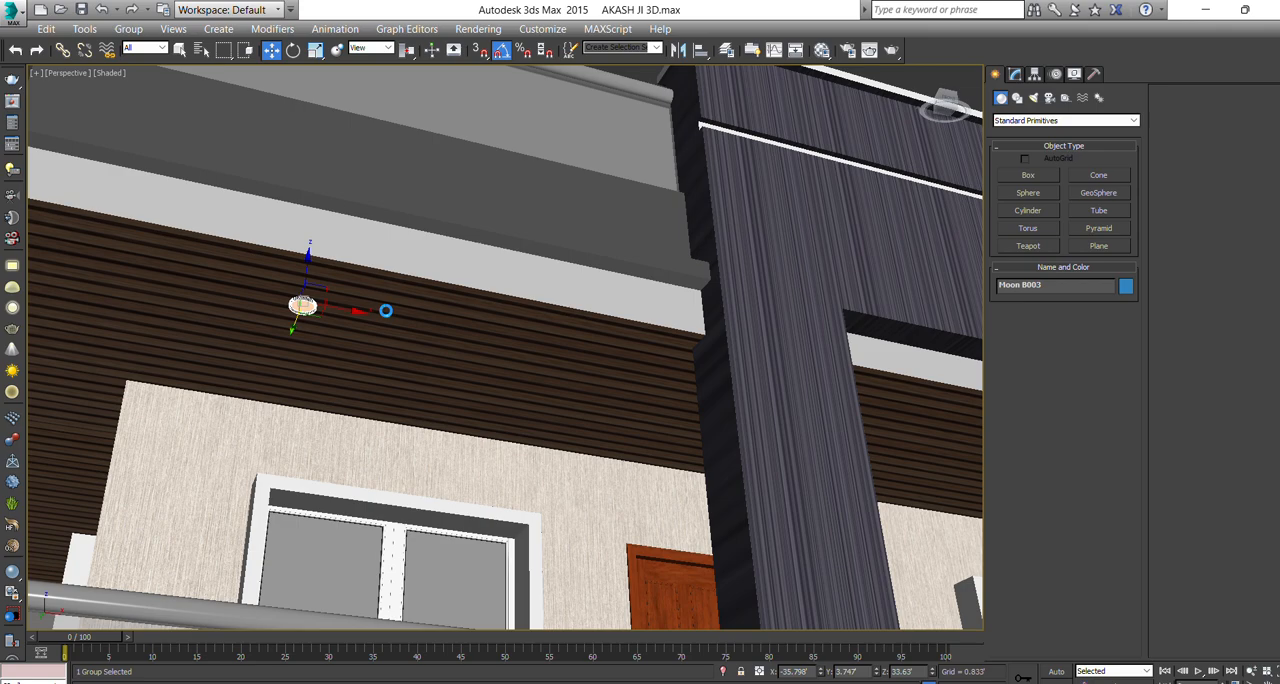
{"action": "scroll", "coordinate": [385, 311], "scroll_direction": "down", "scroll_amount": 5}
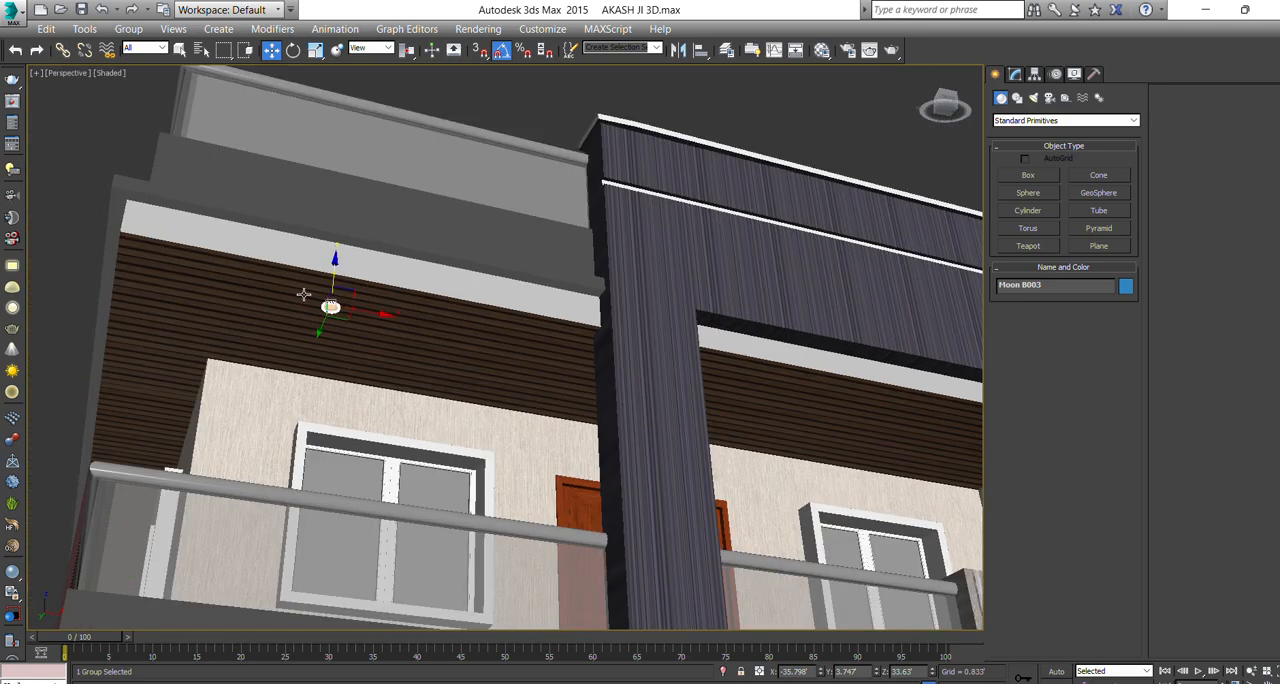
{"action": "scroll", "coordinate": [290, 291], "scroll_direction": "down", "scroll_amount": 8}
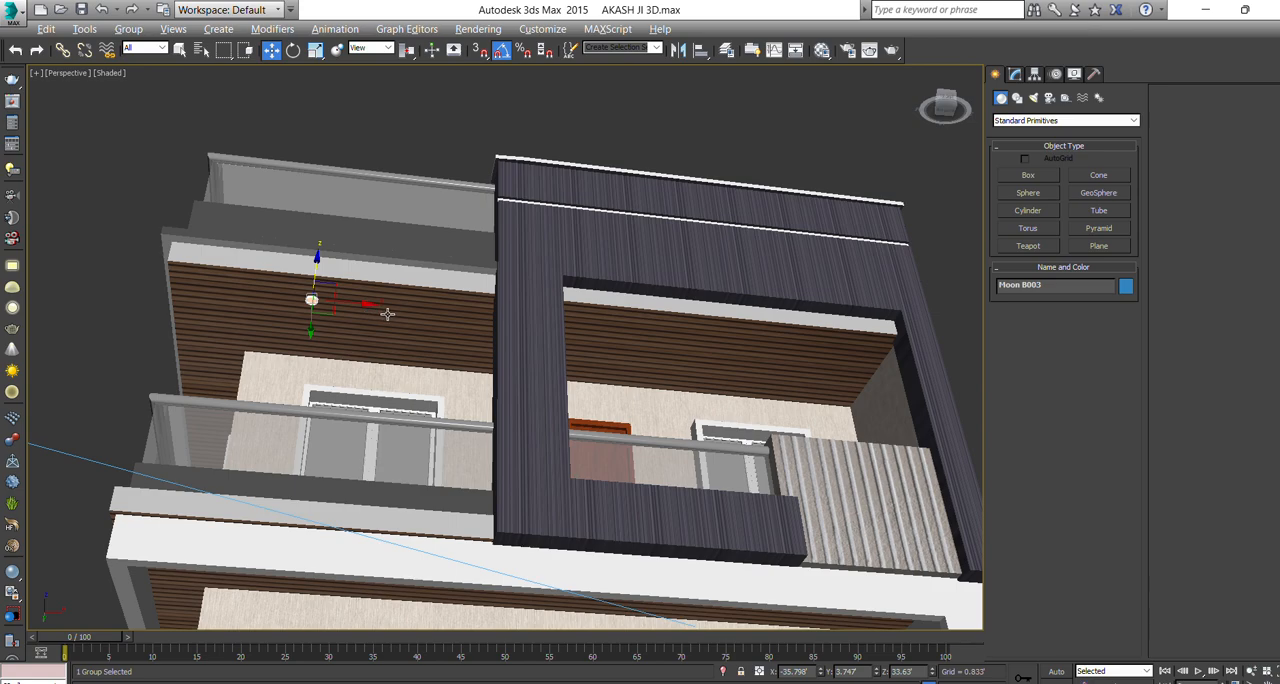
Move the downlight along the slatted ceiling to the far end of the dark-framed balcony, at X -13.187', Y 4.204'.
{"action": "middle_click_drag", "start_coordinate": [387, 314], "coordinate": [320, 303], "text": "alt"}
{"action": "middle_click_drag", "start_coordinate": [320, 303], "coordinate": [261, 319], "text": "alt"}
{"action": "left_click_drag", "start_coordinate": [268, 293], "coordinate": [603, 394]}
{"action": "scroll", "coordinate": [645, 415], "scroll_direction": "up", "scroll_amount": 5}
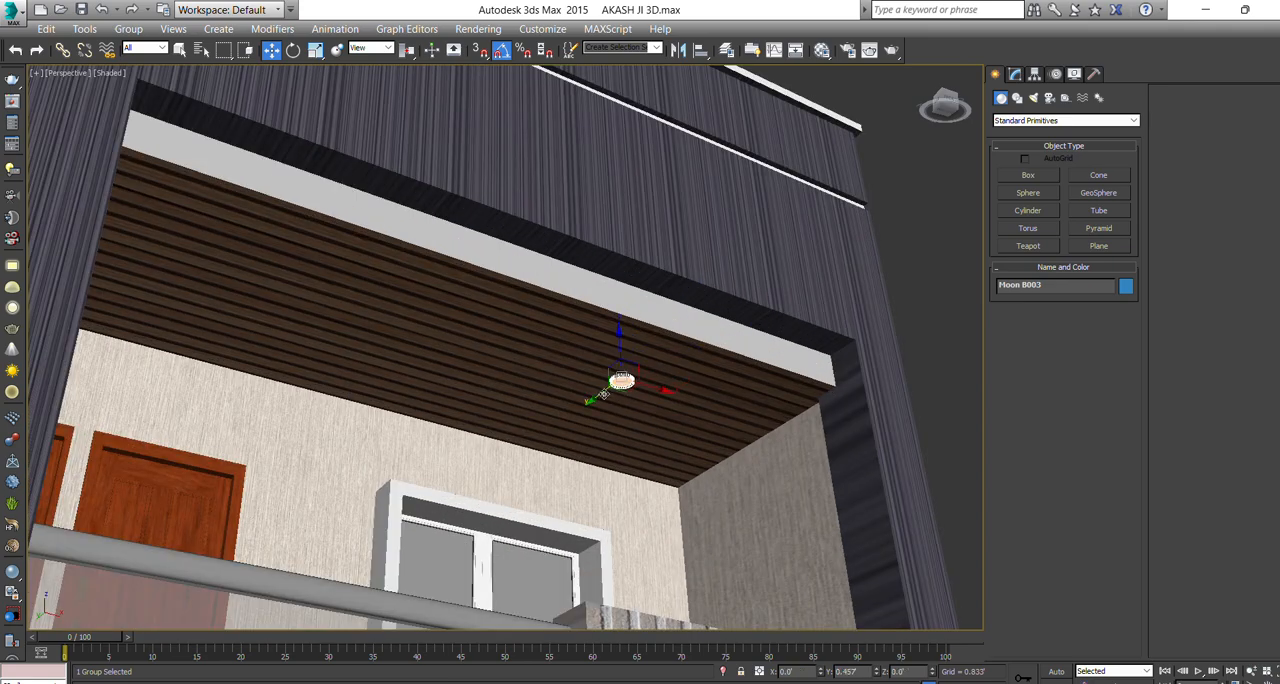
{"action": "scroll", "coordinate": [640, 388], "scroll_direction": "down", "scroll_amount": 6}
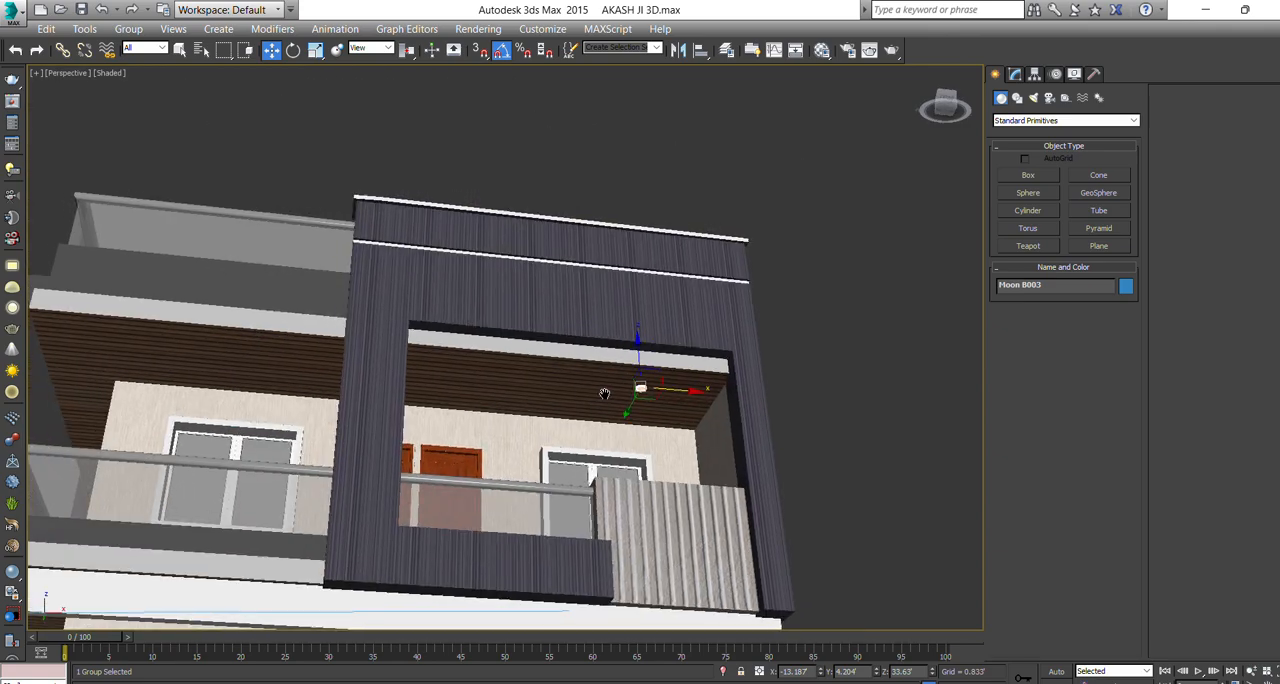
{"action": "middle_click_drag", "start_coordinate": [604, 394], "coordinate": [681, 380]}
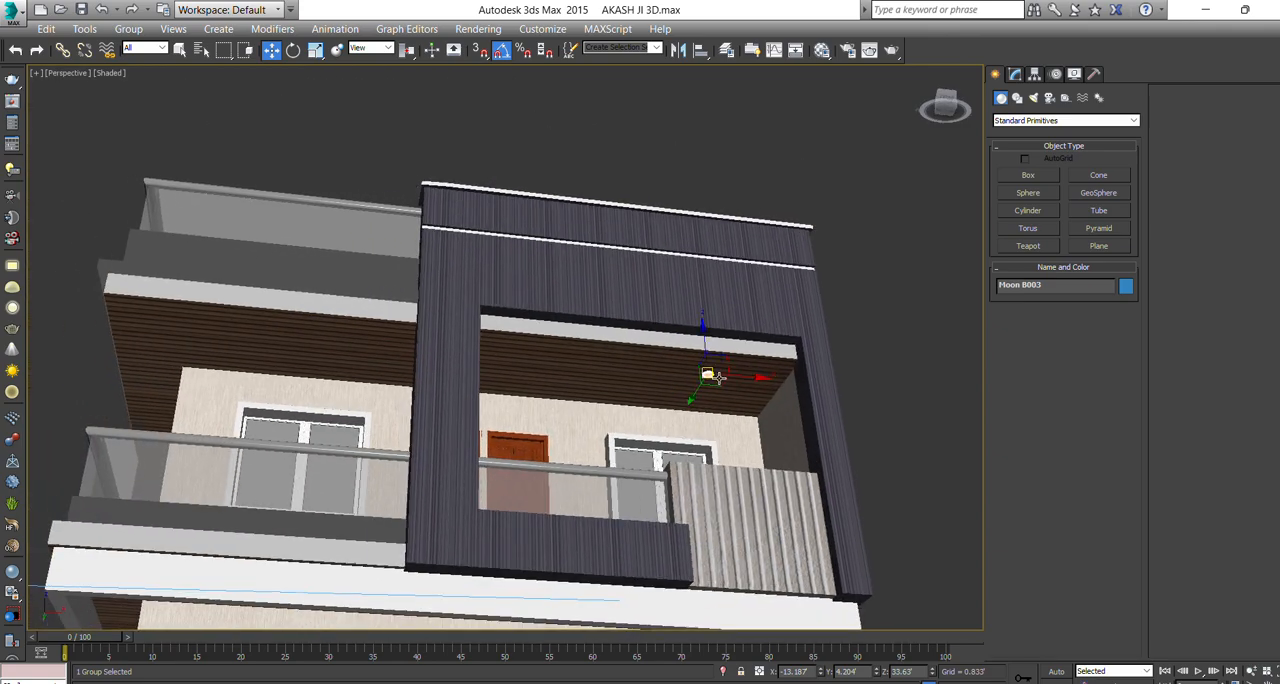
Clone the downlight as 3 evenly spaced copies along the front balcony ceiling, plus one more copy at the house corner.
{"action": "left_click_drag", "start_coordinate": [725, 374], "coordinate": [586, 373], "text": "shift"}
{"action": "left_click", "coordinate": [673, 427]}
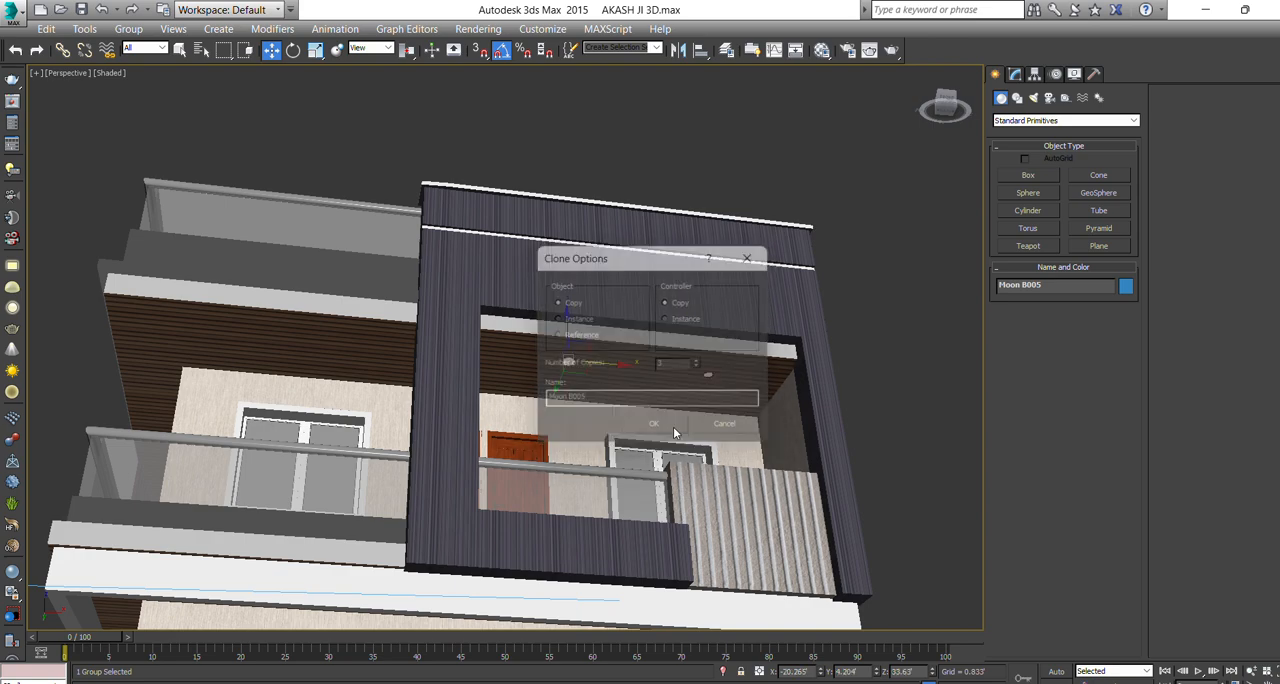
{"action": "middle_click_drag", "start_coordinate": [271, 338], "coordinate": [490, 305]}
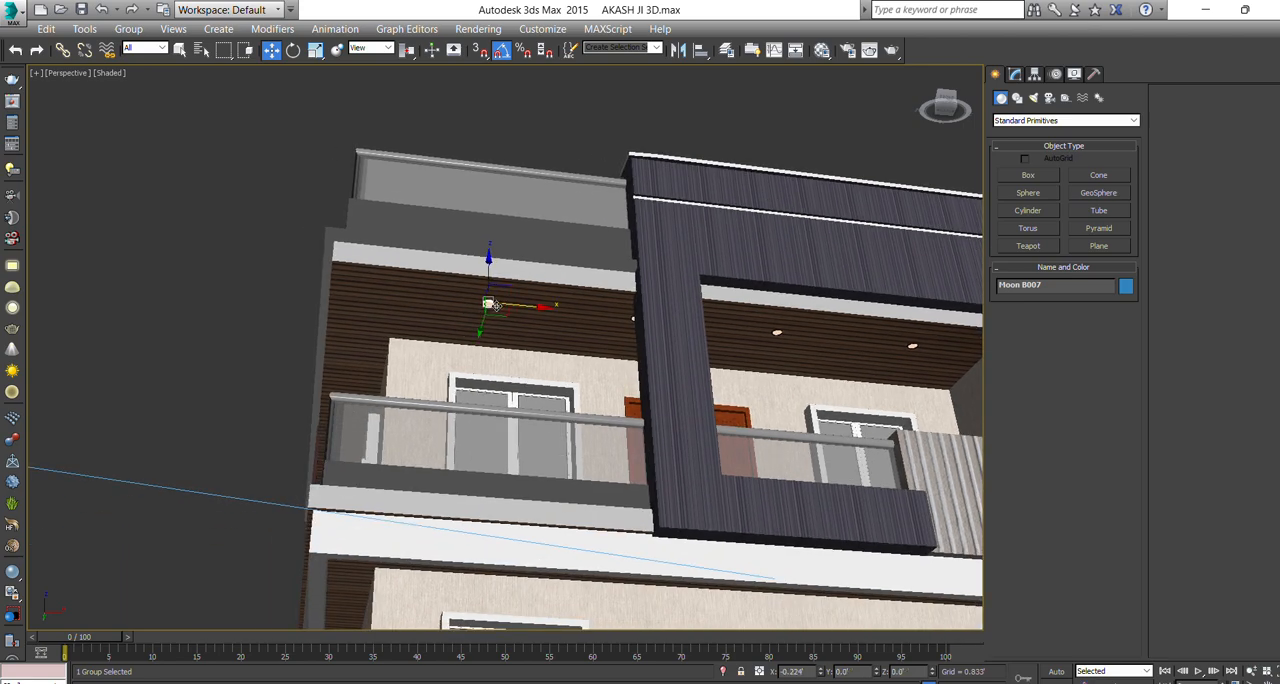
{"action": "left_click_drag", "start_coordinate": [491, 304], "coordinate": [372, 315], "text": "shift"}
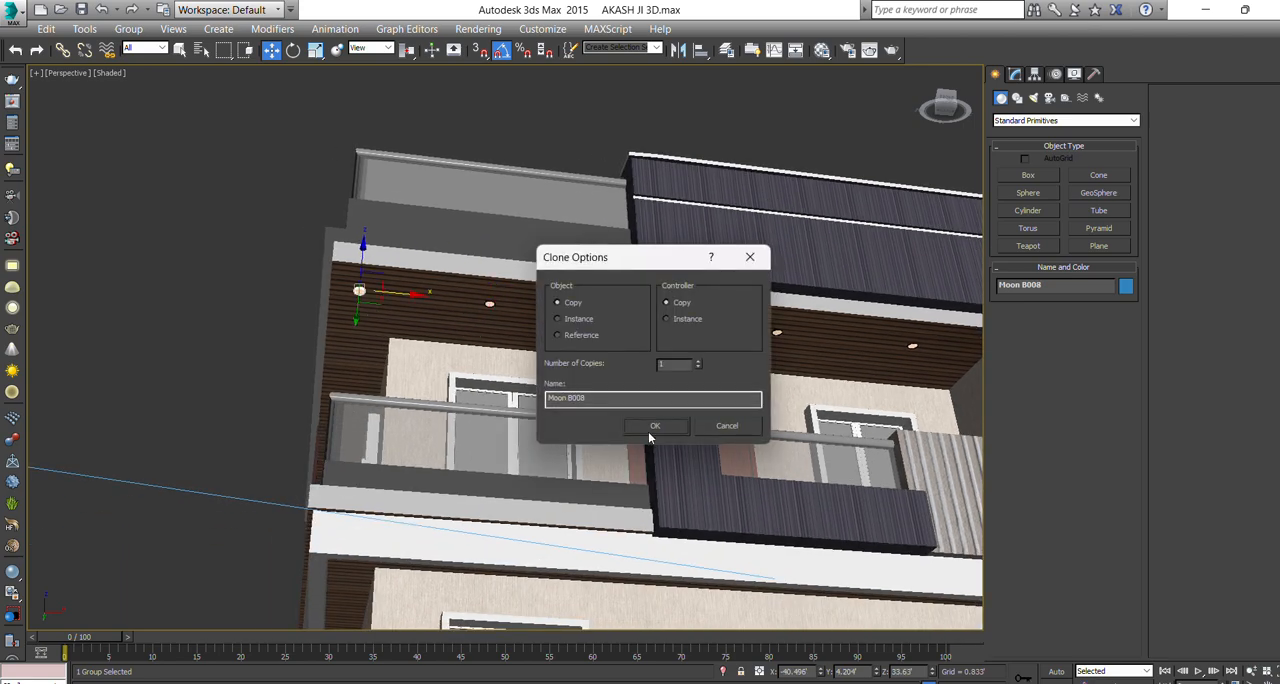
{"action": "left_click", "coordinate": [655, 426]}
Clone the corner downlight as 3 copies along the side balcony ceiling, spaced about 6.89' apart in Y.
{"action": "mouse_move", "coordinate": [370, 343]}
{"action": "middle_mouse_down", "text": "alt"}
{"action": "mouse_move", "coordinate": [404, 344]}
{"action": "mouse_move", "coordinate": [349, 325]}
{"action": "mouse_move", "coordinate": [441, 297]}
{"action": "middle_mouse_up", "text": "alt"}
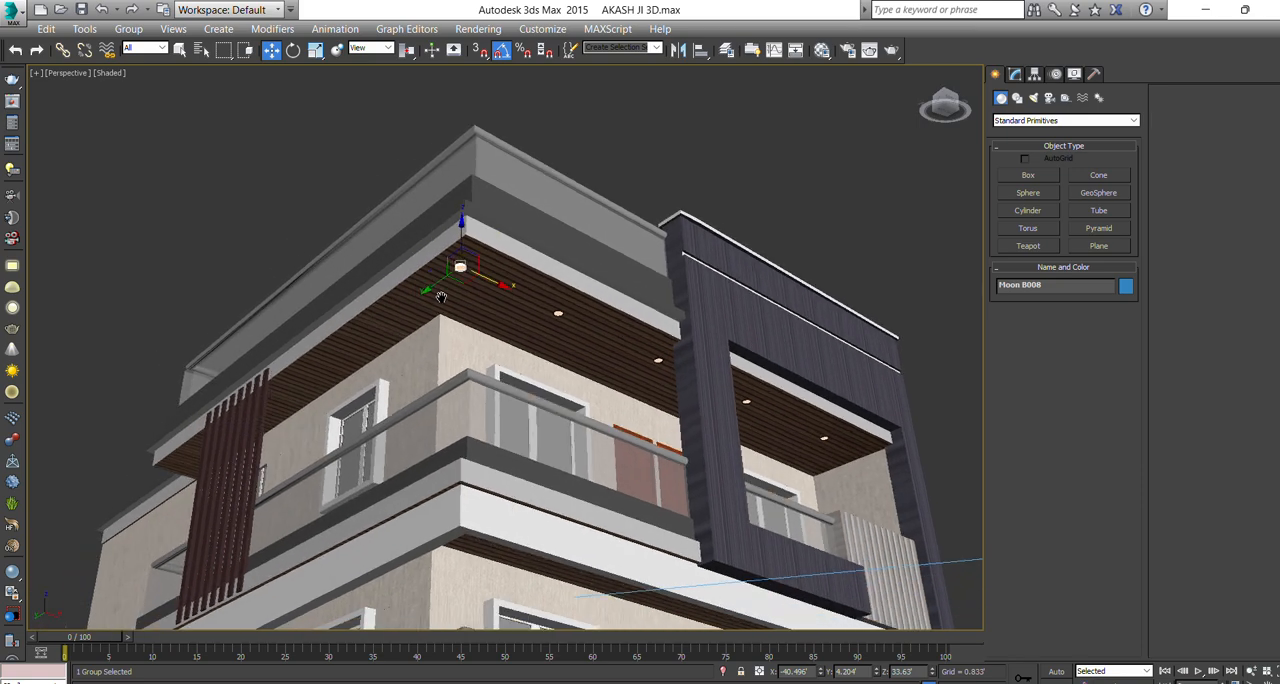
{"action": "left_click_drag", "start_coordinate": [432, 287], "coordinate": [366, 351], "text": "shift"}
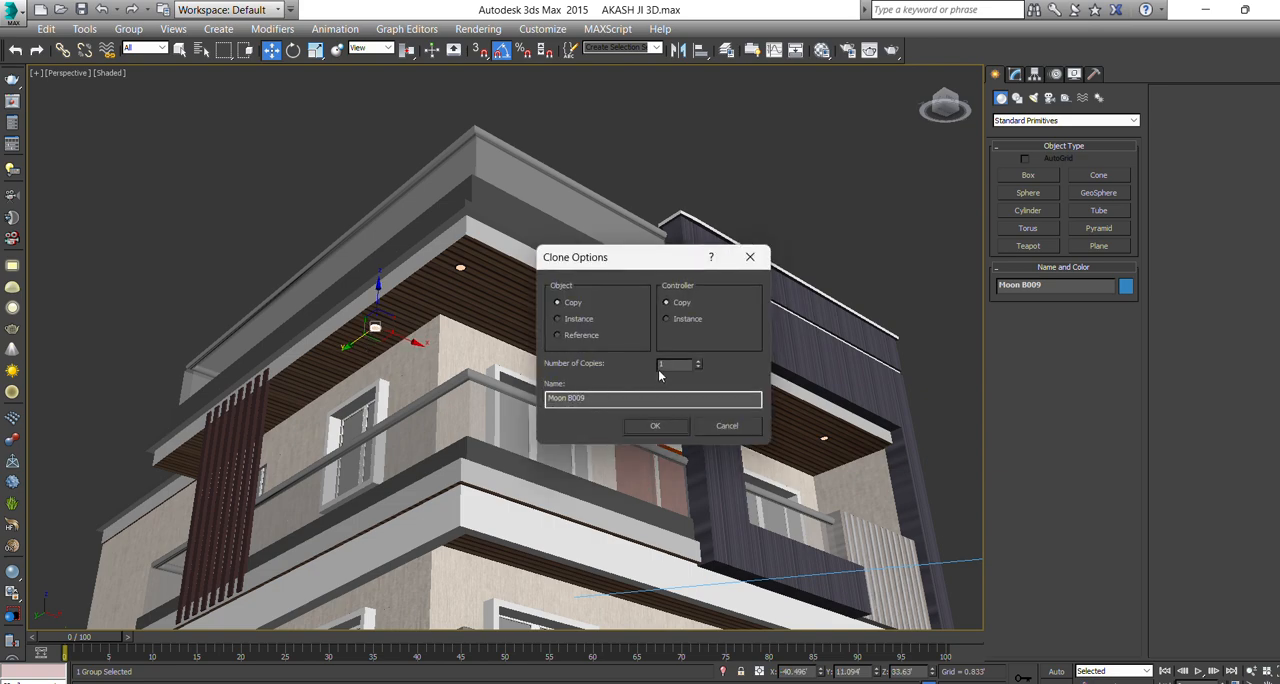
{"action": "left_click", "coordinate": [657, 425]}
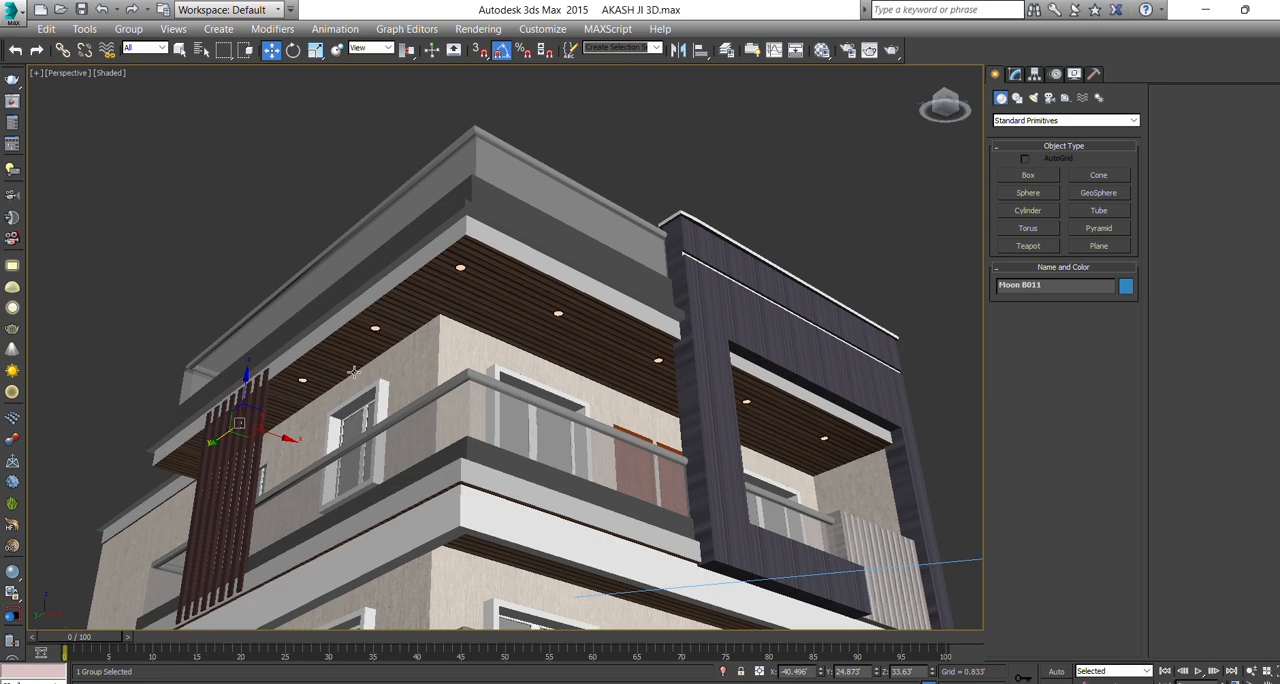
Select all eight downlights along the side and front ceilings of the top balcony, including the two inside the dark frame.
{"action": "scroll", "coordinate": [353, 381], "scroll_direction": "up", "scroll_amount": 3}
{"action": "left_click", "coordinate": [322, 382], "text": "ctrl"}
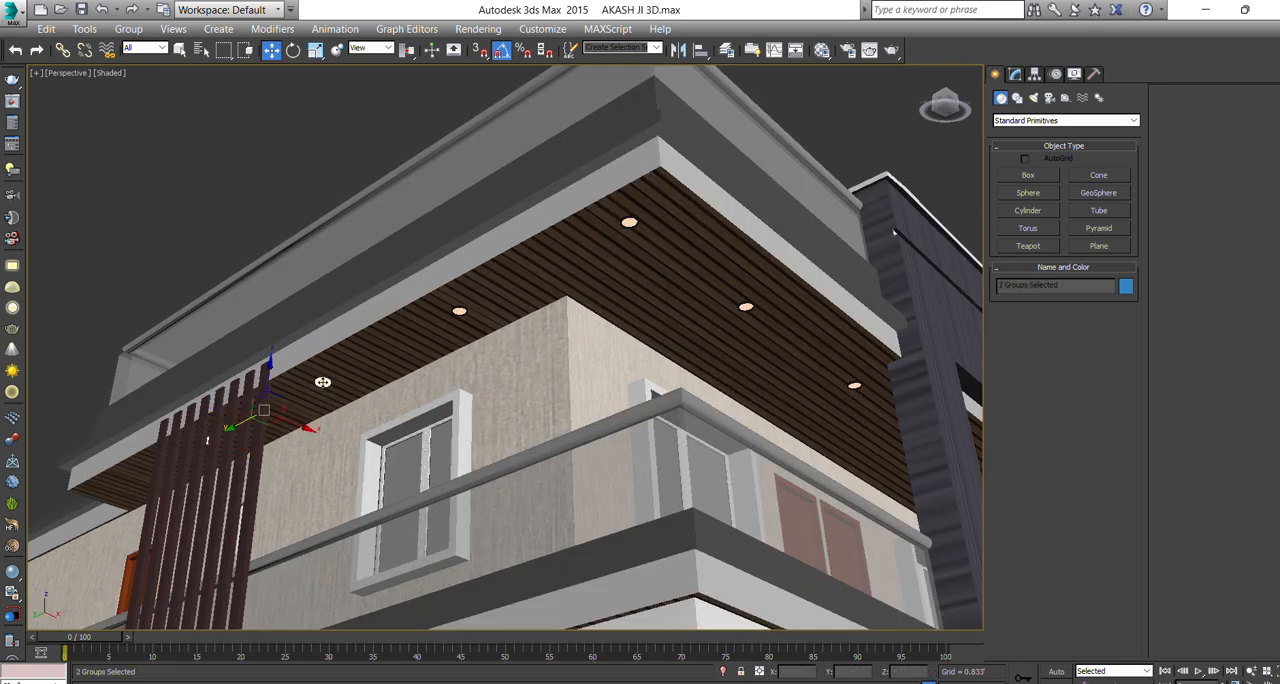
{"action": "left_click", "coordinate": [457, 310], "text": "ctrl"}
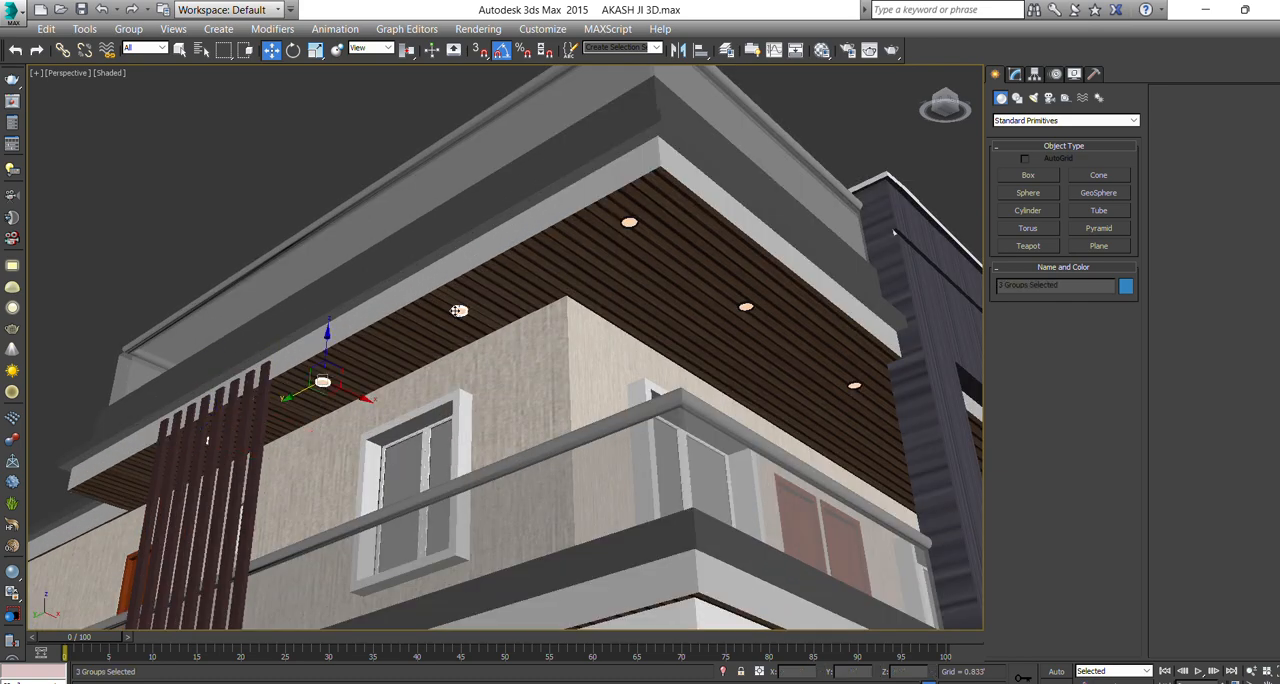
{"action": "left_click", "coordinate": [627, 221], "text": "ctrl"}
{"action": "middle_click_drag", "start_coordinate": [627, 221], "coordinate": [464, 231], "text": "alt"}
{"action": "left_click", "coordinate": [440, 214], "text": "ctrl"}
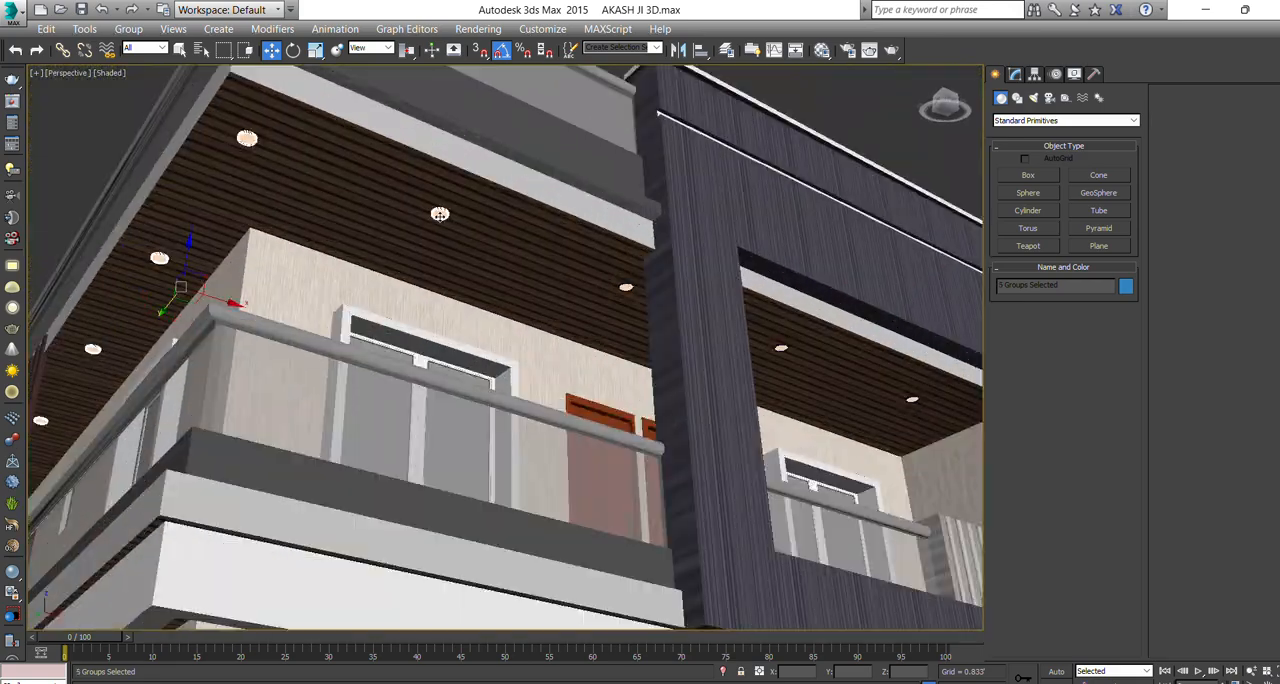
{"action": "left_click", "coordinate": [624, 288], "text": "ctrl"}
{"action": "left_click", "coordinate": [778, 345], "text": "ctrl"}
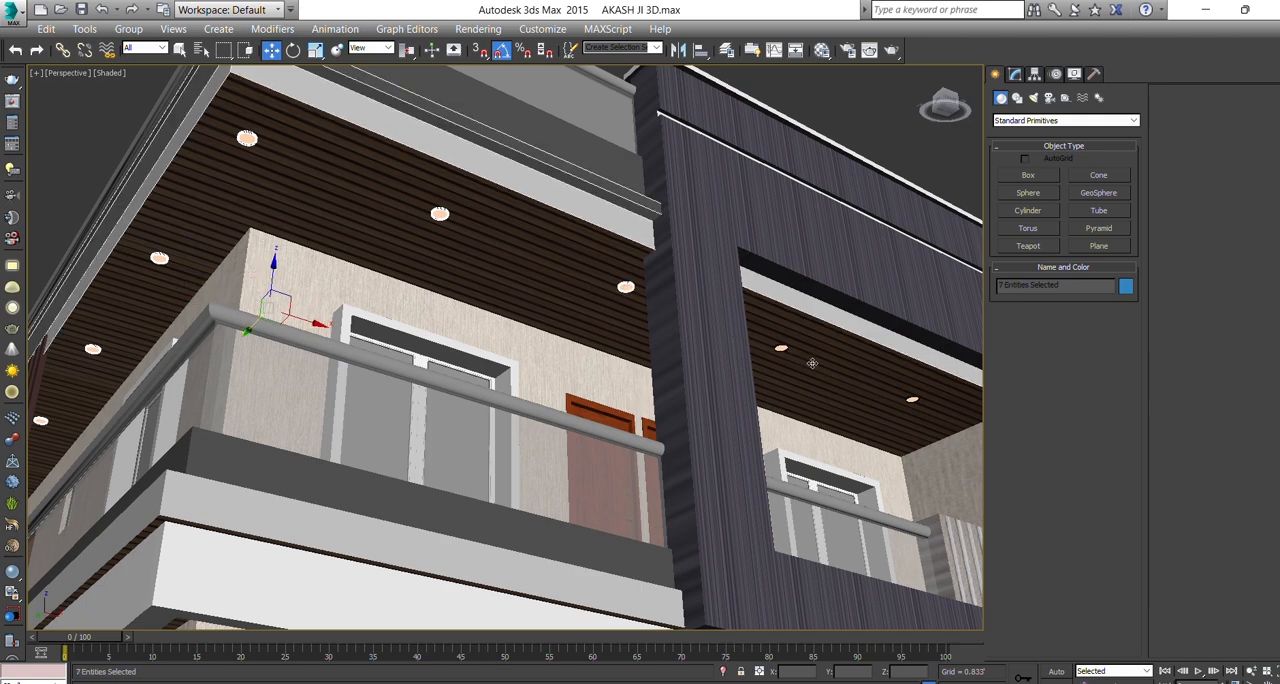
{"action": "left_click", "coordinate": [781, 348], "text": "ctrl"}
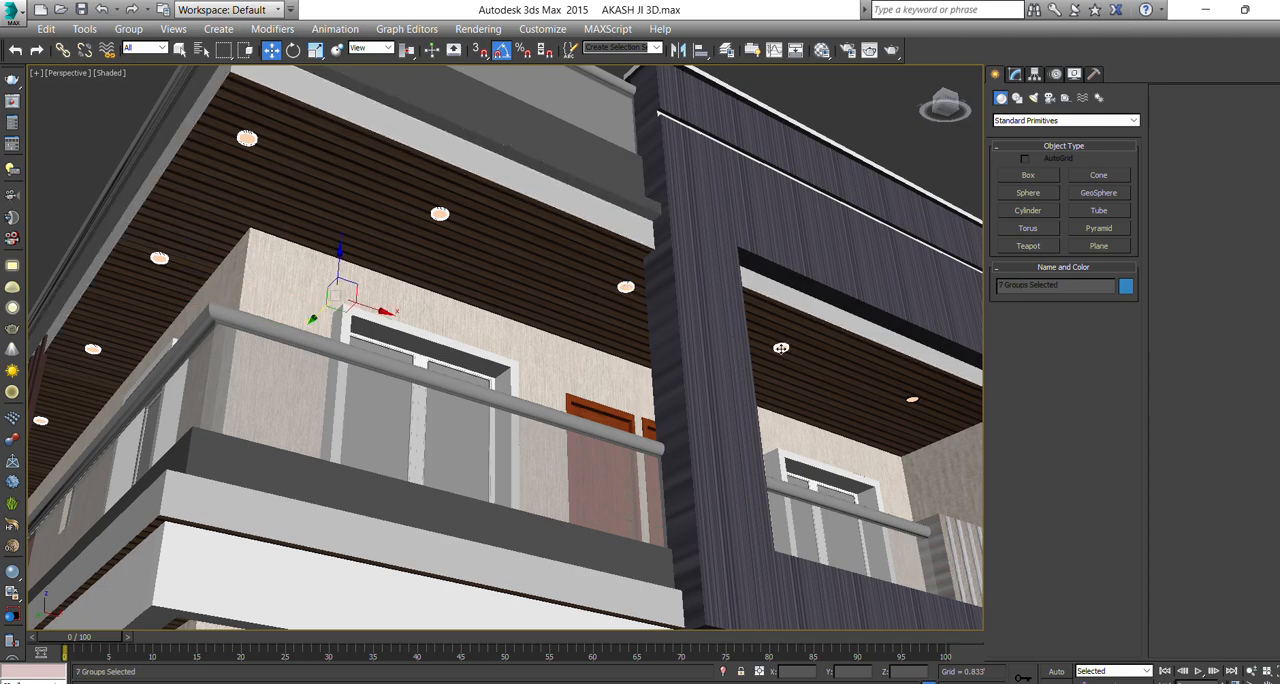
{"action": "key", "text": "alt+q"}
{"action": "key", "text": "alt+q"}
{"action": "left_click", "coordinate": [910, 398], "text": "ctrl"}
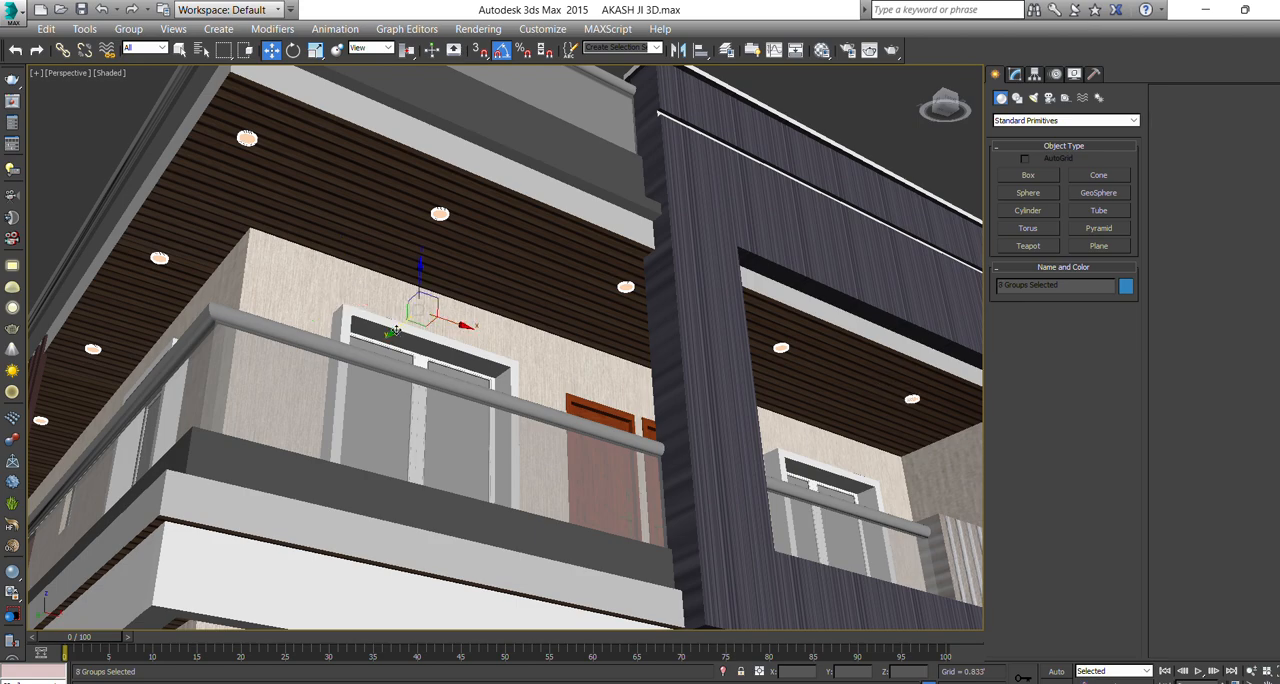
Clone the eight downlights downward as one copy set at the slatted ceiling above the middle balcony.
{"action": "scroll", "coordinate": [400, 328], "scroll_direction": "down", "scroll_amount": 5}
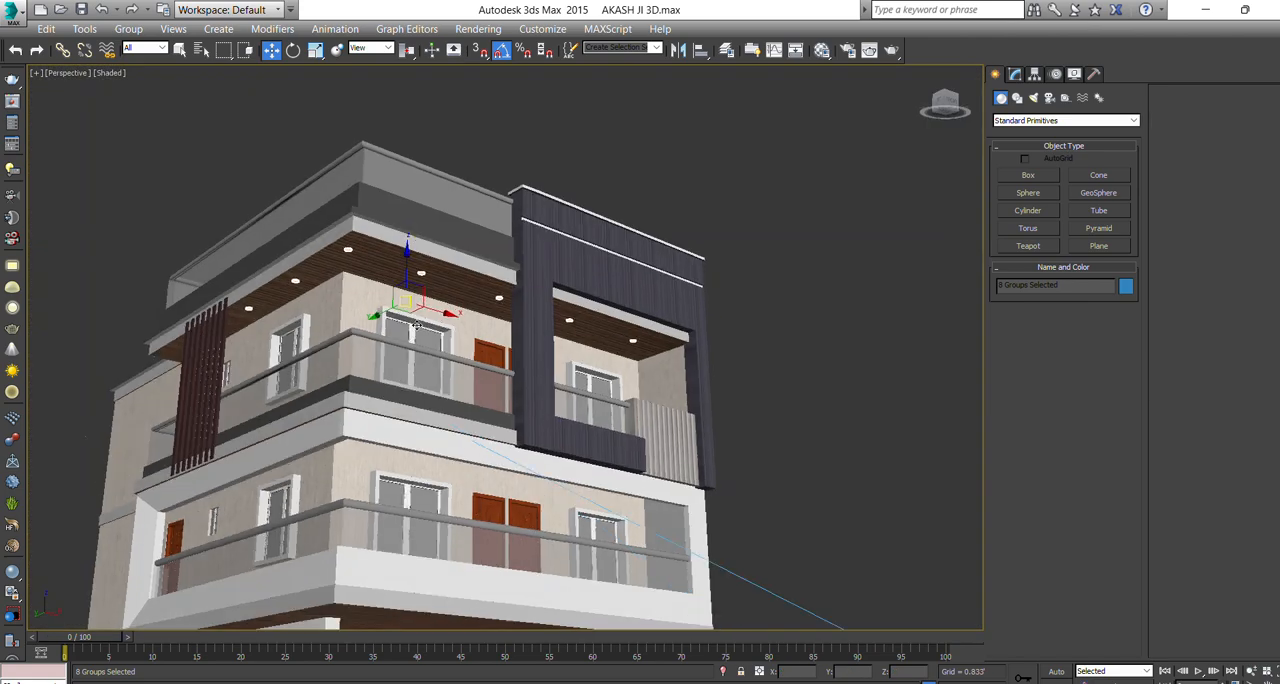
{"action": "middle_click_drag", "start_coordinate": [416, 326], "coordinate": [456, 261]}
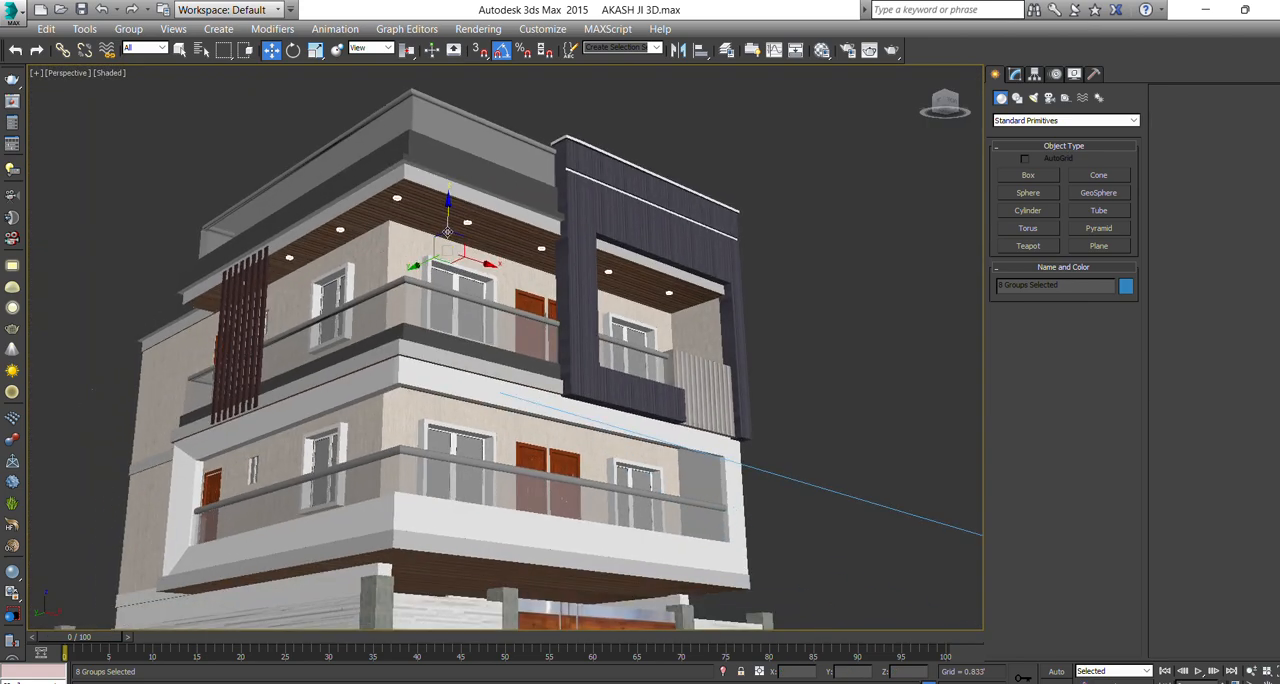
{"action": "left_click_drag", "start_coordinate": [447, 232], "coordinate": [447, 364], "text": "shift"}
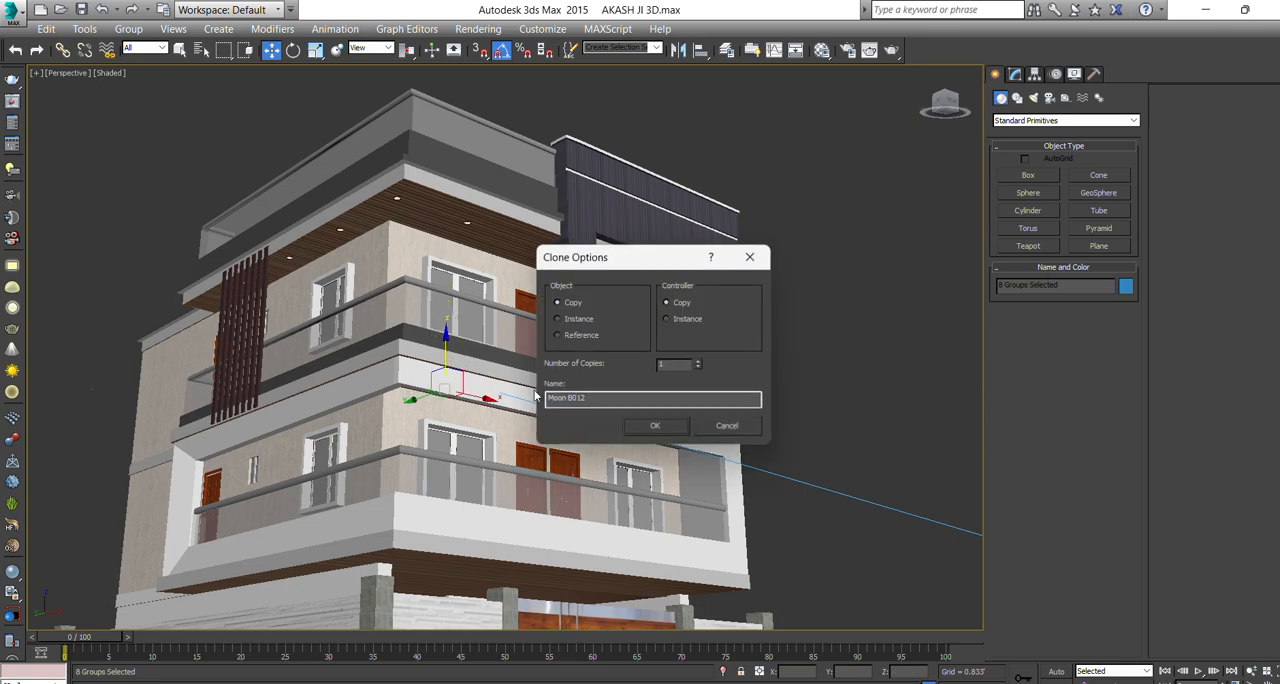
{"action": "left_click", "coordinate": [655, 426]}
{"action": "scroll", "coordinate": [425, 367], "scroll_direction": "up", "scroll_amount": 8}
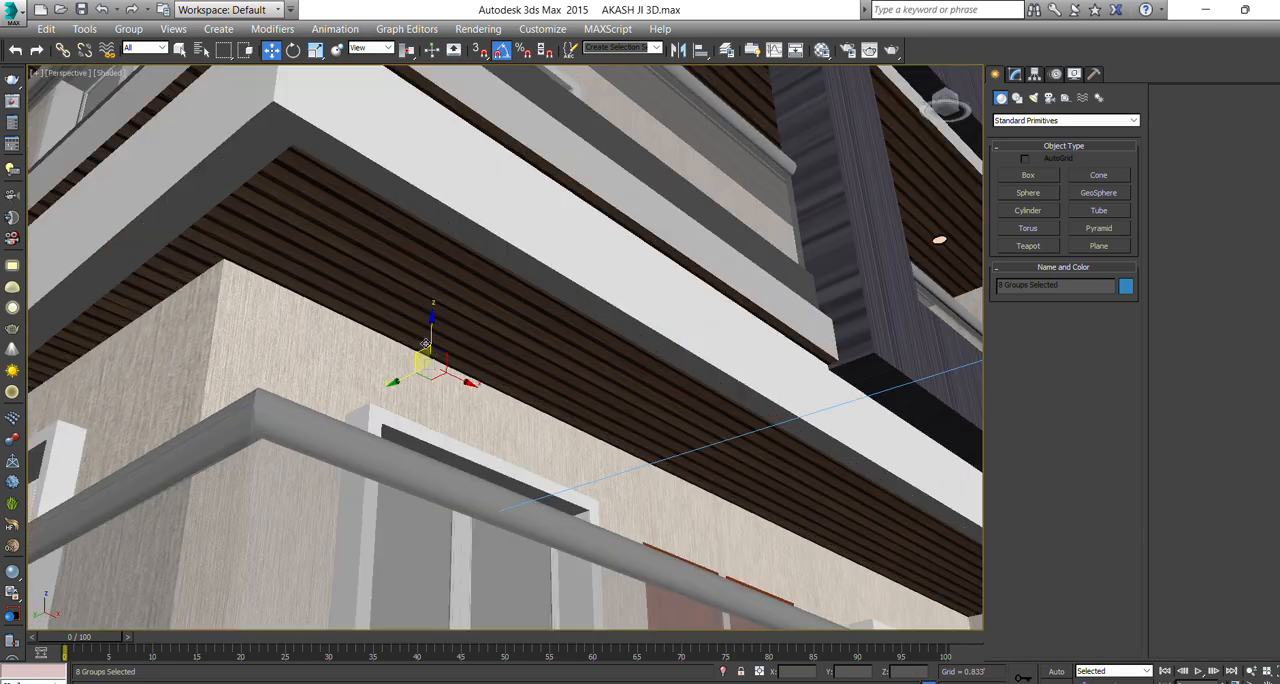
{"action": "left_click_drag", "start_coordinate": [425, 367], "coordinate": [419, 374]}
Clone the downlight set once more onto the slatted underside of the lower balcony and shift it about 0.79' in Y.
{"action": "scroll", "coordinate": [419, 374], "scroll_direction": "down", "scroll_amount": 10}
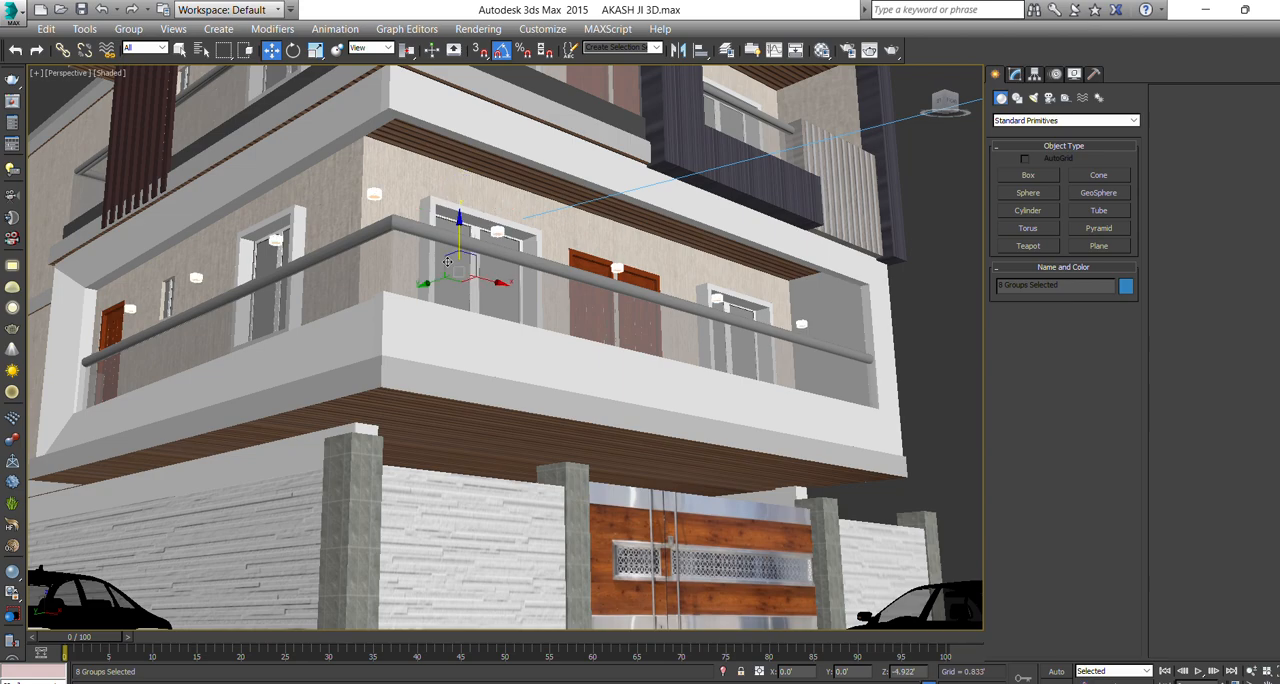
{"action": "left_click_drag", "start_coordinate": [447, 261], "coordinate": [428, 418]}
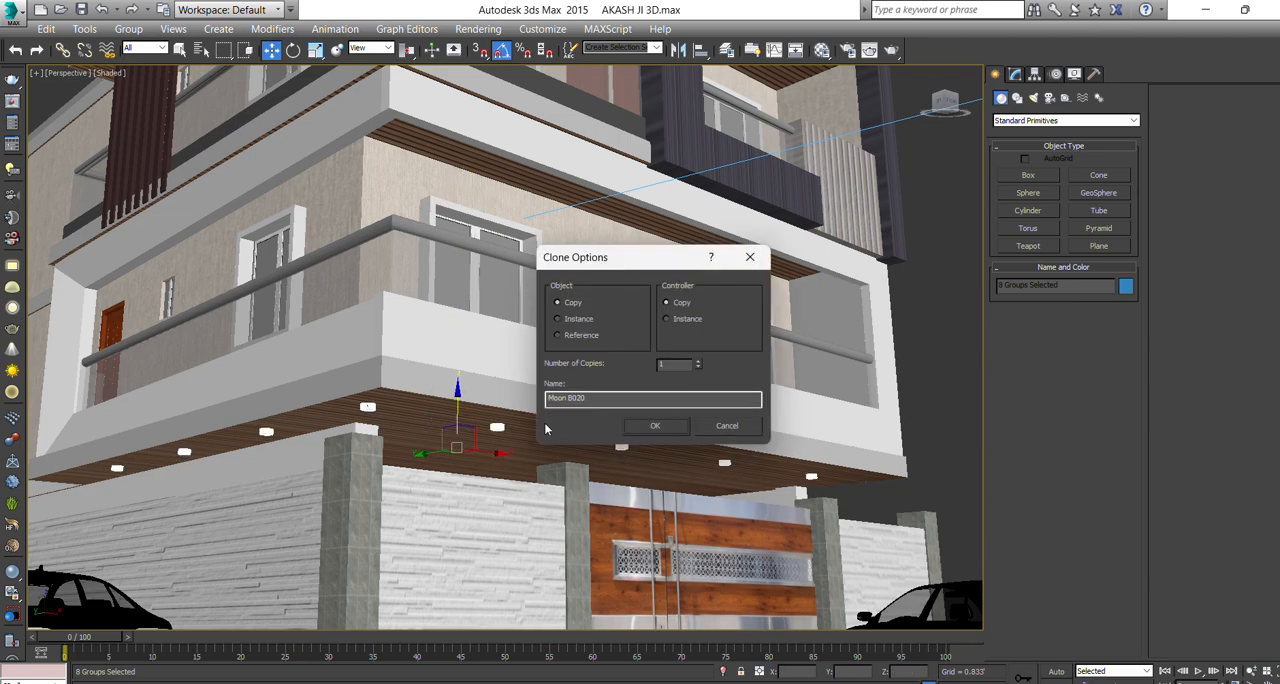
{"action": "left_click", "coordinate": [656, 427]}
{"action": "scroll", "coordinate": [570, 405], "scroll_direction": "up", "scroll_amount": 2}
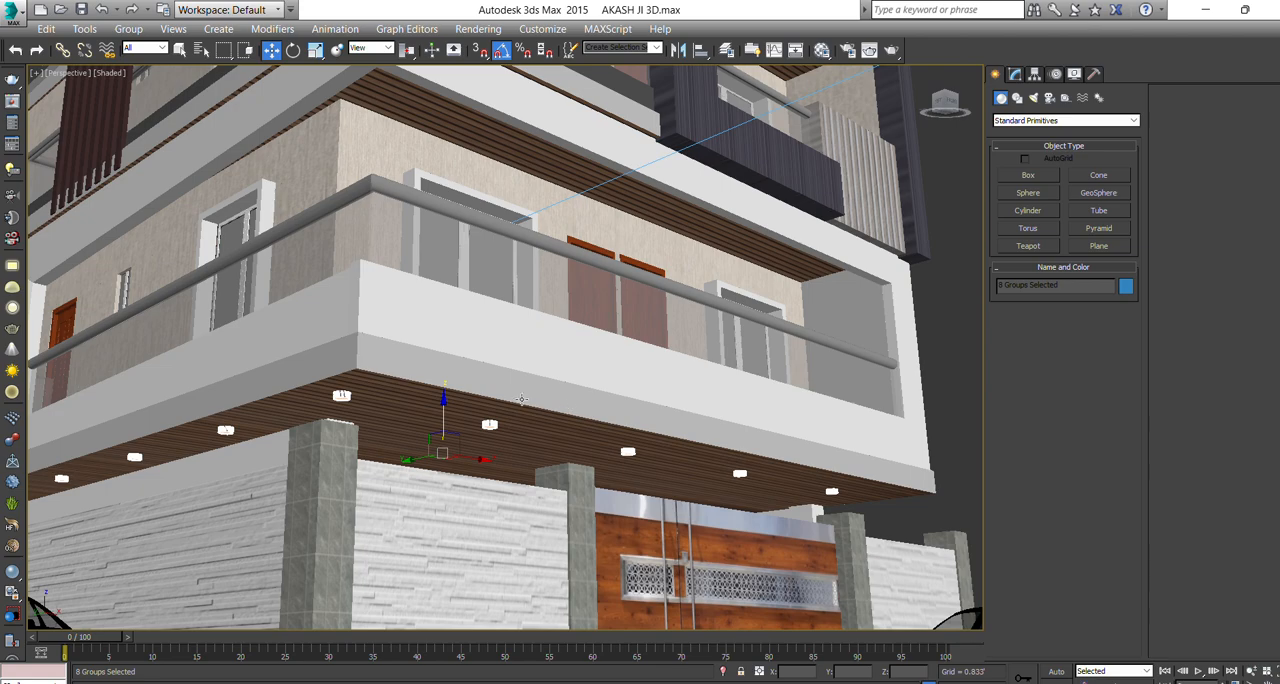
{"action": "middle_click_drag", "start_coordinate": [521, 399], "coordinate": [440, 436], "text": "alt"}
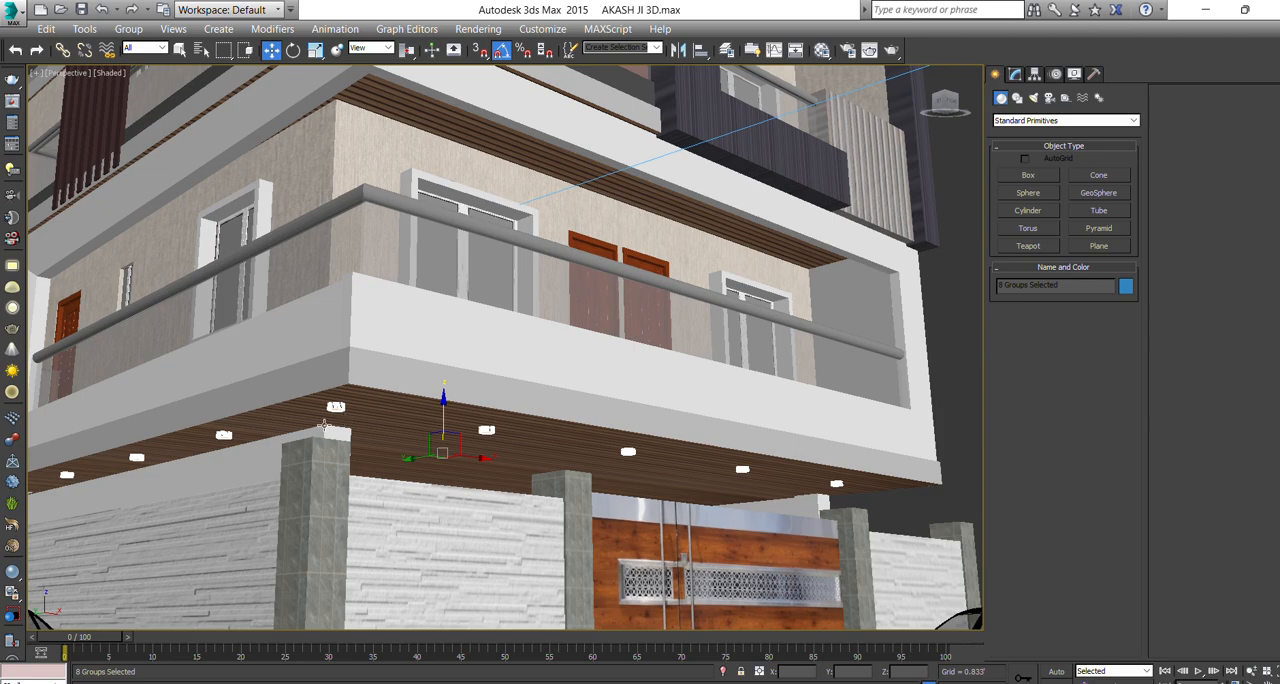
{"action": "middle_click_drag", "start_coordinate": [323, 425], "coordinate": [328, 405]}
{"action": "left_click_drag", "start_coordinate": [418, 441], "coordinate": [384, 420]}
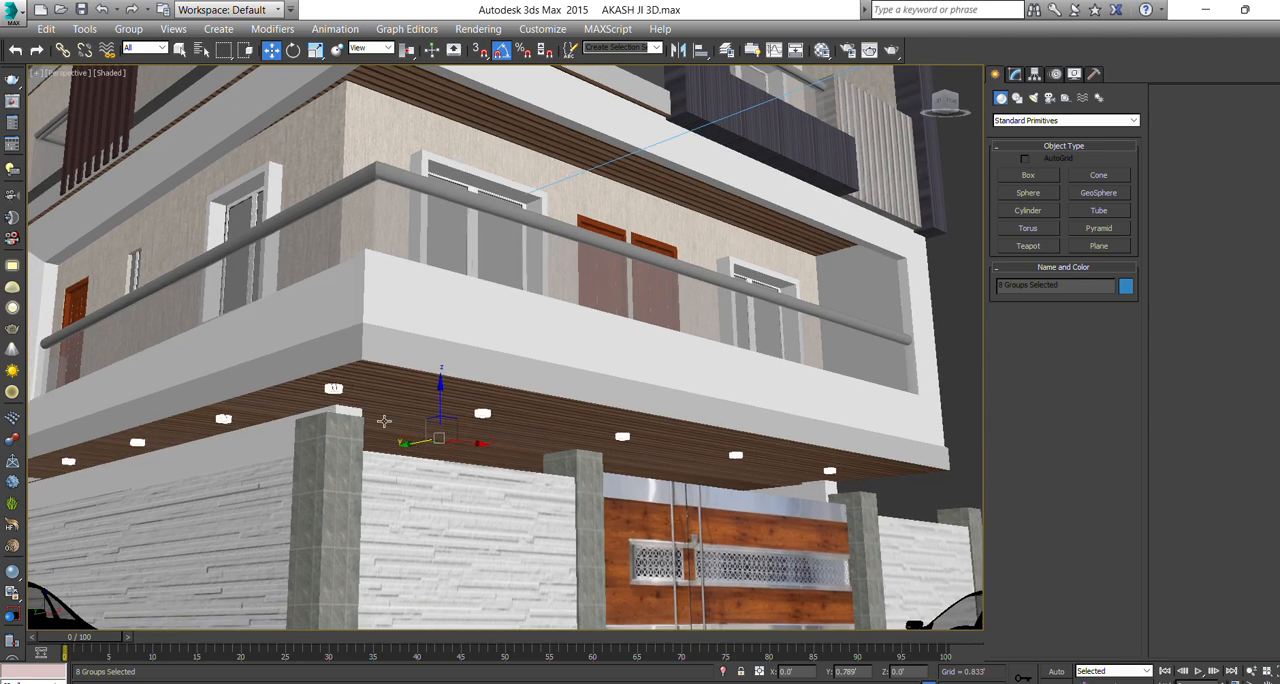
Check the house through the VRayCam001 camera and look at the dark balcony frame's modifier parameters.
{"action": "key", "text": "c"}
{"action": "left_click", "coordinate": [735, 351]}
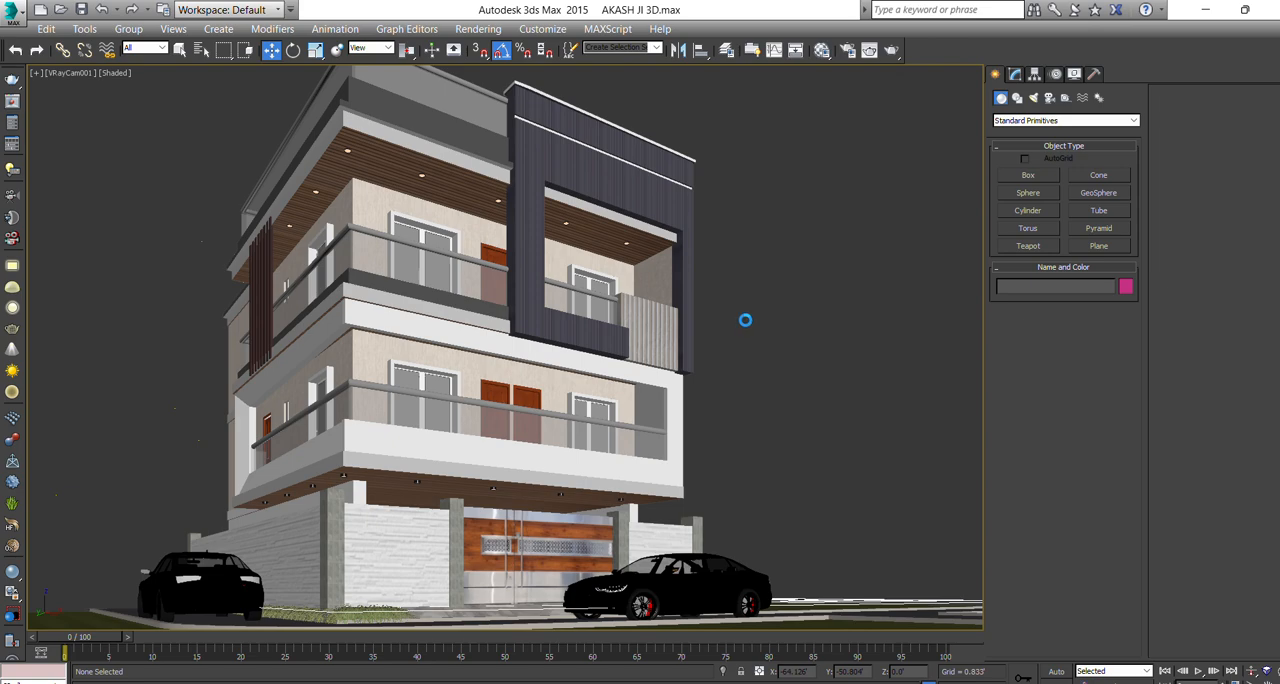
{"action": "left_click", "coordinate": [655, 209]}
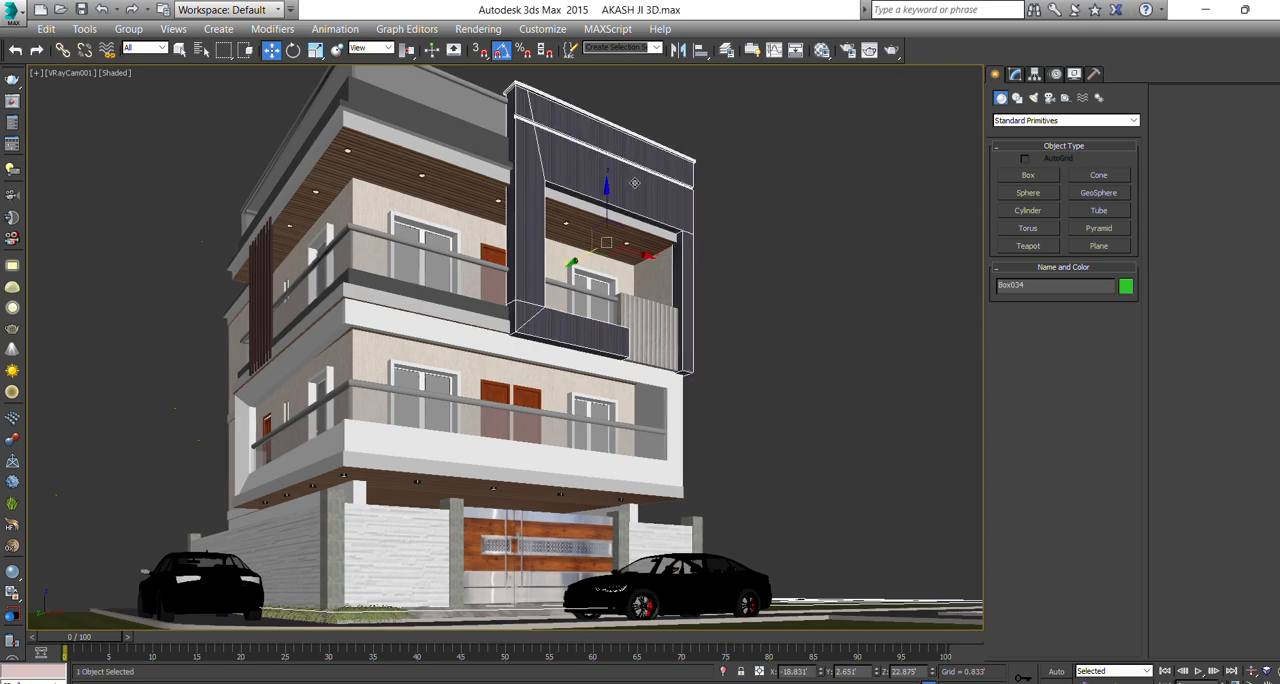
{"action": "left_click", "coordinate": [1013, 76]}
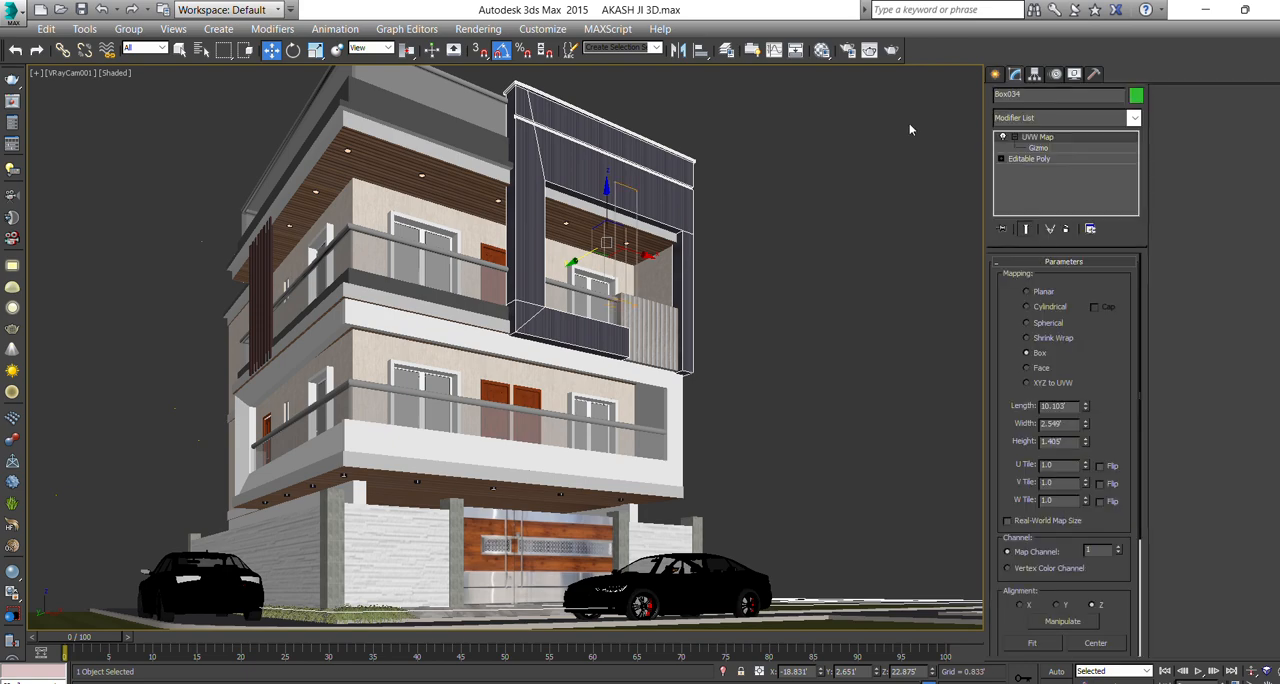
{"action": "left_click", "coordinate": [995, 75]}
{"action": "left_click", "coordinate": [888, 151]}
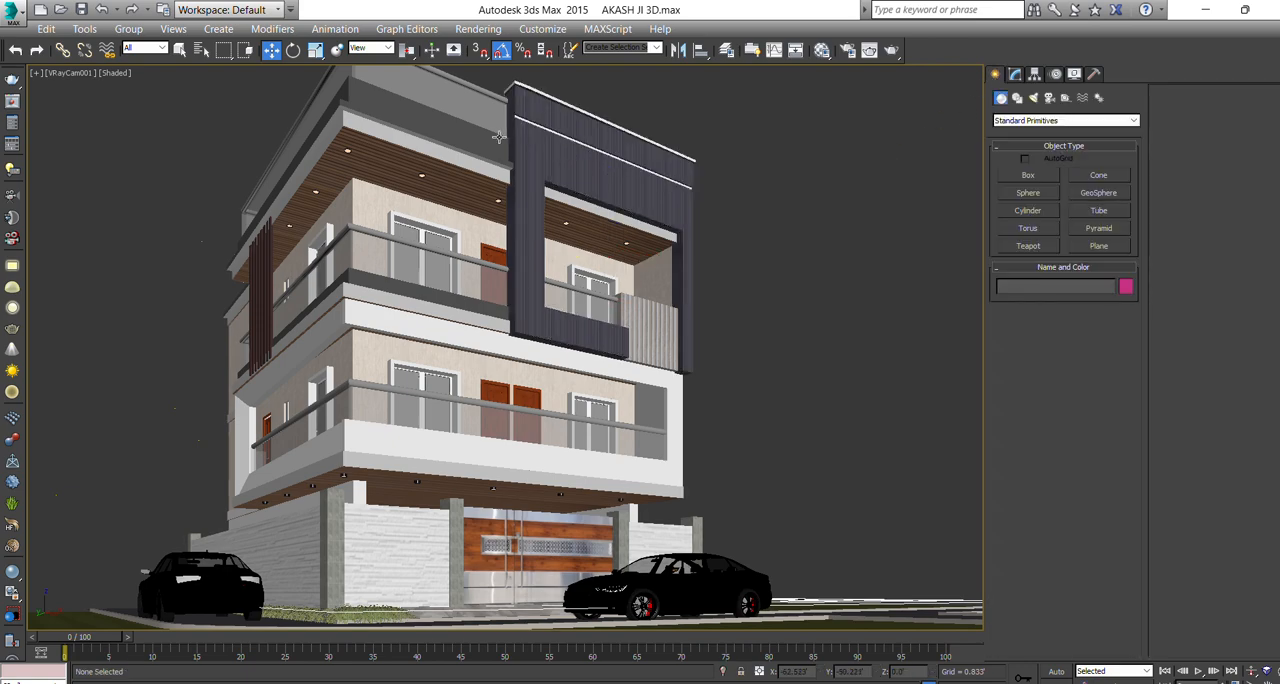
Place a V-Ray dome light on the road by the boundary-wall corner in the Top view.
{"action": "left_click", "coordinate": [478, 449]}
{"action": "key", "text": "t"}
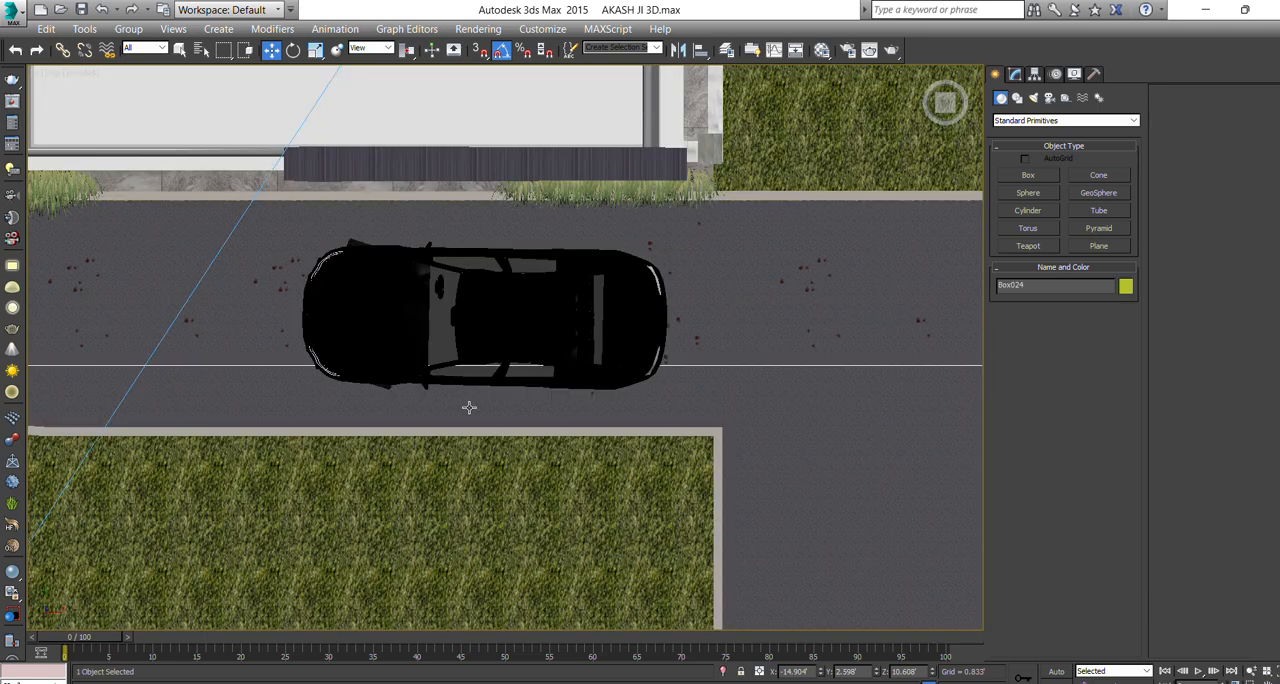
{"action": "key", "text": "z"}
{"action": "scroll", "coordinate": [466, 366], "scroll_direction": "down", "scroll_amount": 4}
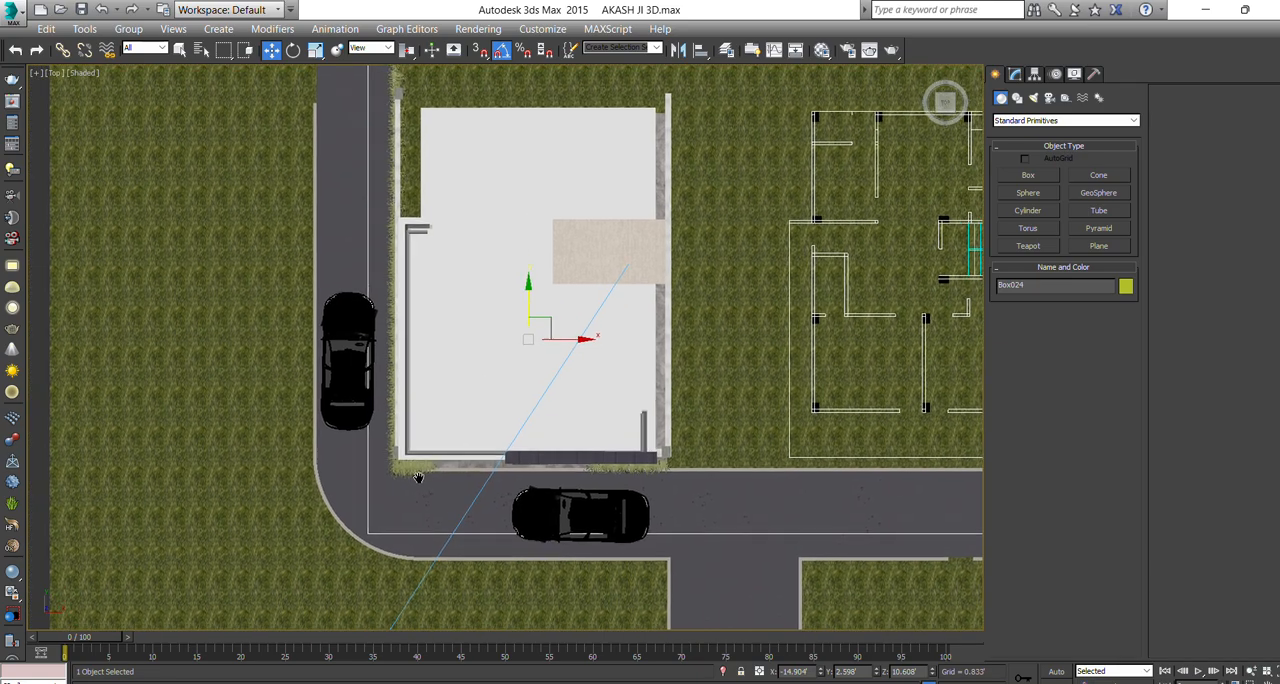
{"action": "scroll", "coordinate": [428, 462], "scroll_direction": "up", "scroll_amount": 5}
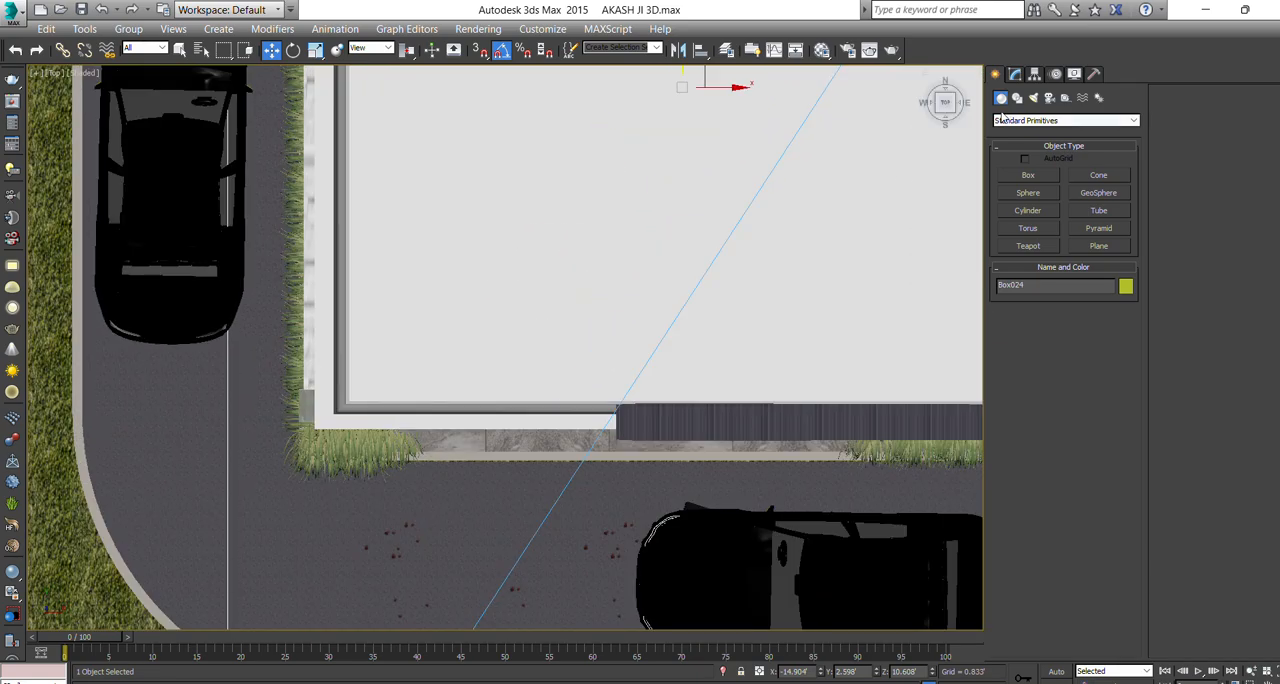
{"action": "left_click", "coordinate": [1033, 98]}
{"action": "left_click", "coordinate": [1020, 121]}
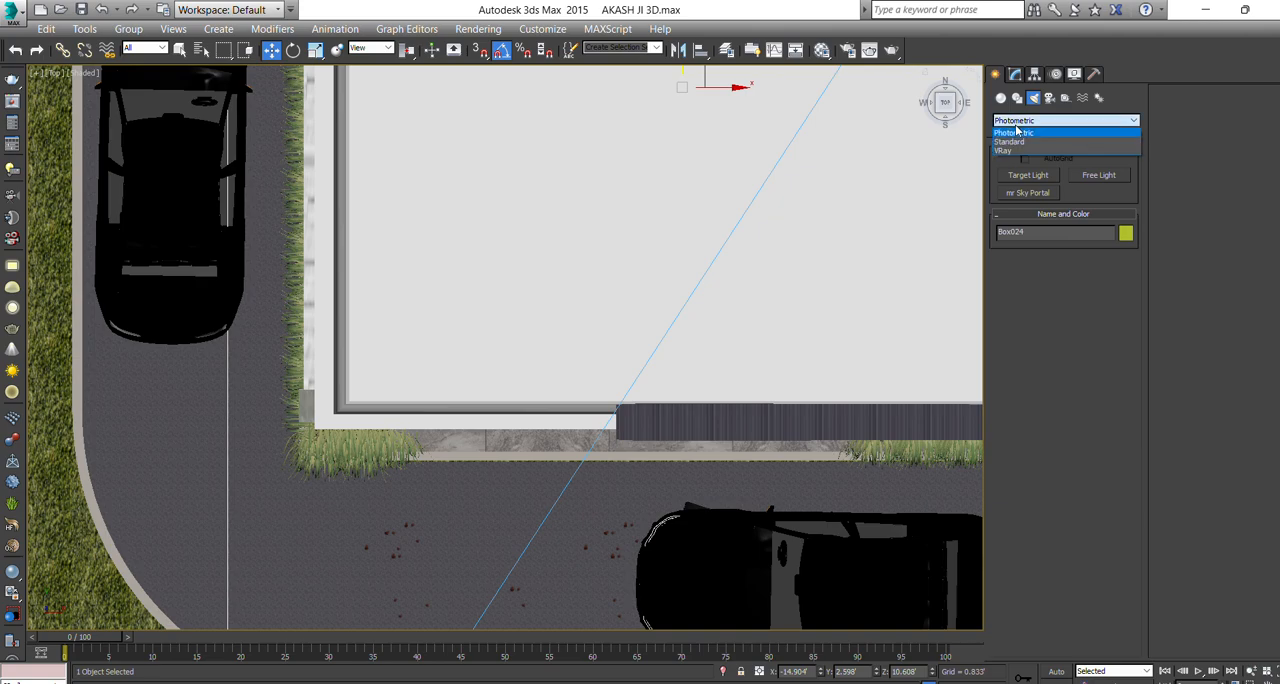
{"action": "left_click", "coordinate": [1045, 148]}
{"action": "left_click", "coordinate": [1030, 175]}
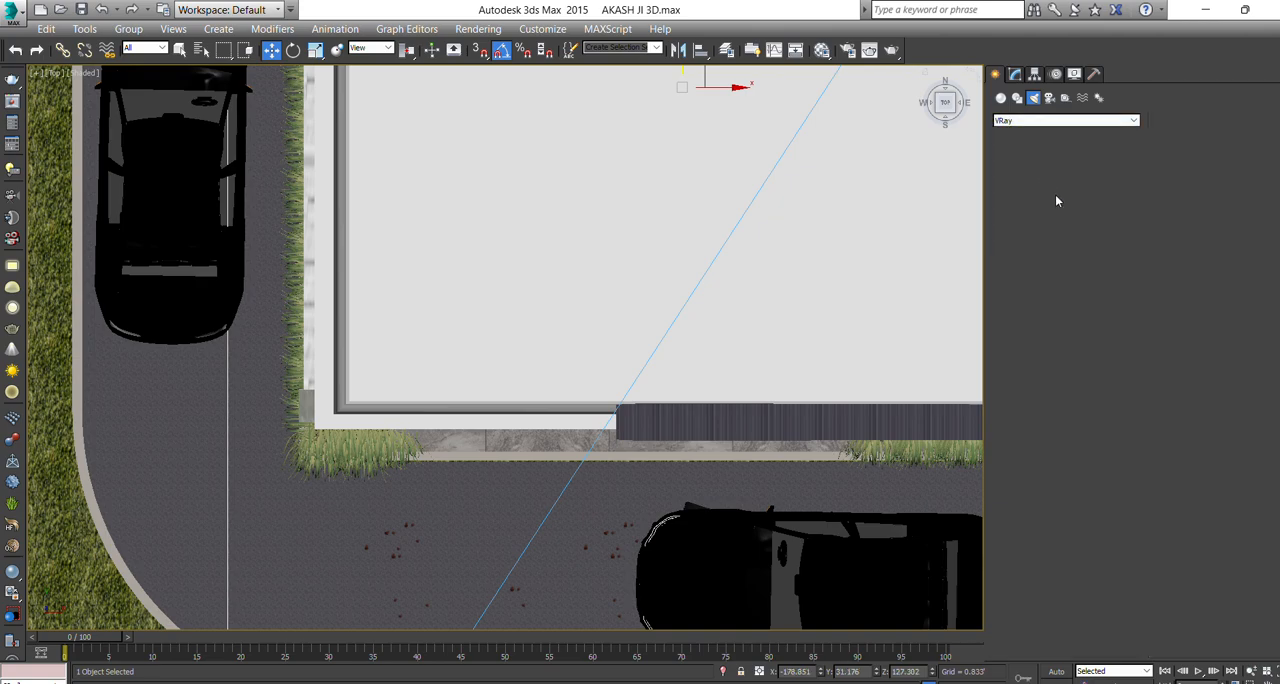
{"action": "left_click", "coordinate": [1098, 275]}
{"action": "left_click", "coordinate": [1080, 297]}
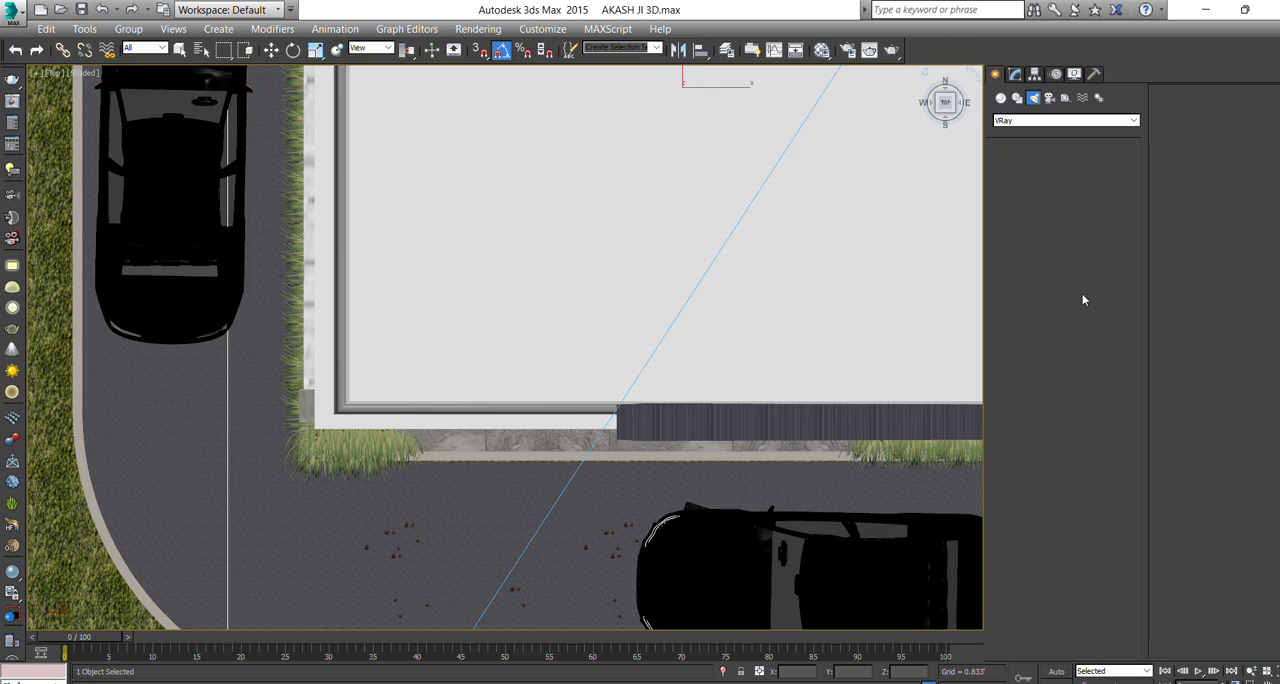
{"action": "left_click", "coordinate": [283, 480]}
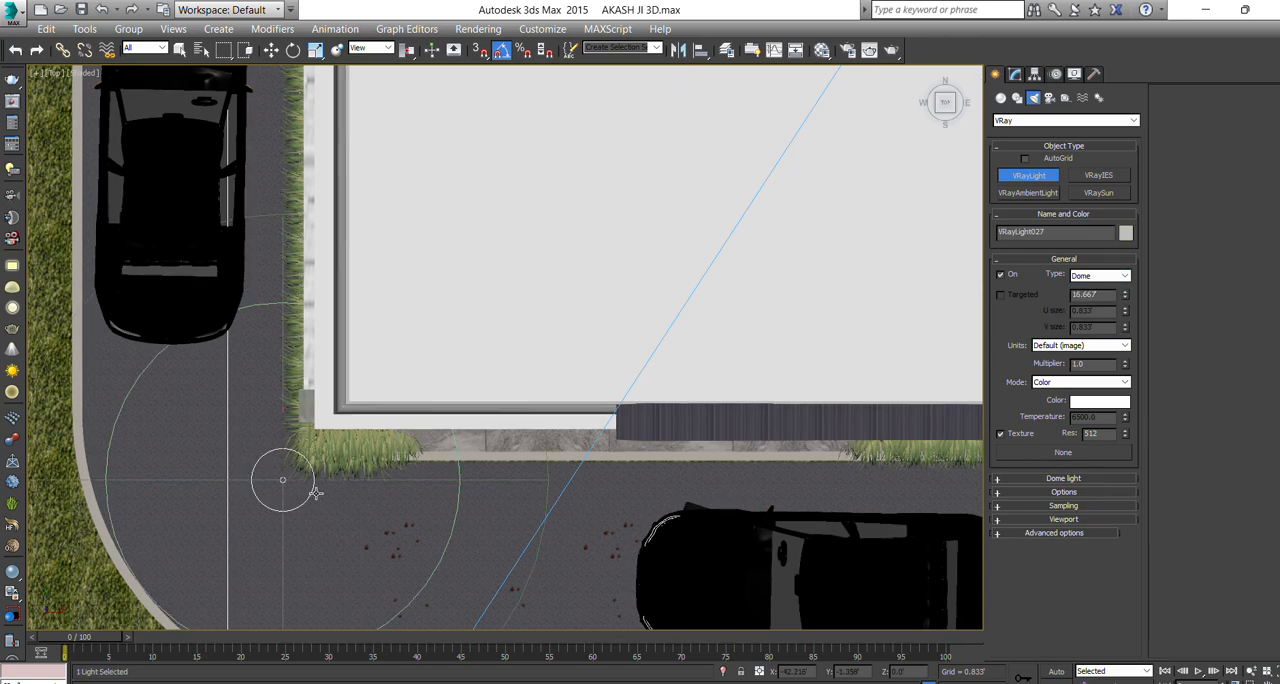
Move the dome light away from the boundary-wall corner onto the road at X -46.007', Y -3.14'.
{"action": "key", "text": "p"}
{"action": "key", "text": "w"}
{"action": "key", "text": "z"}
{"action": "scroll", "coordinate": [397, 415], "scroll_direction": "down", "scroll_amount": 5}
{"action": "middle_click_drag", "start_coordinate": [398, 424], "coordinate": [418, 364], "text": "alt"}
{"action": "scroll", "coordinate": [436, 399], "scroll_direction": "up", "scroll_amount": 2}
{"action": "scroll", "coordinate": [415, 370], "scroll_direction": "up", "scroll_amount": 5}
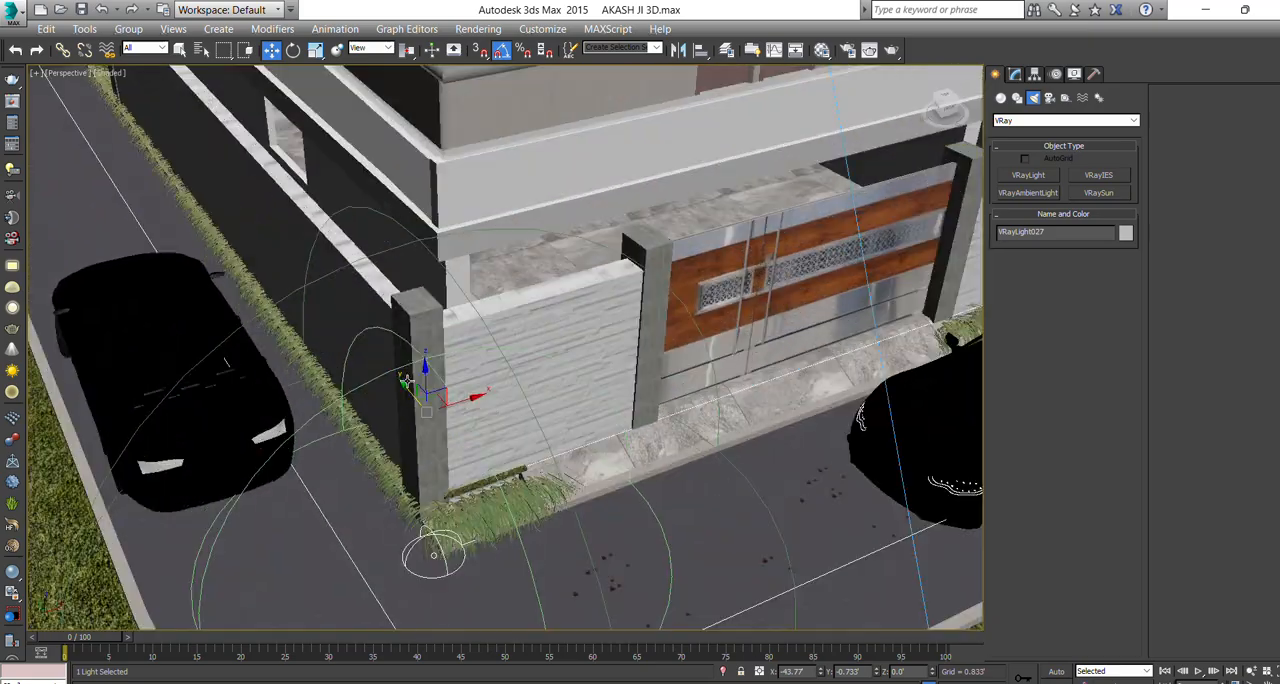
{"action": "left_click_drag", "start_coordinate": [406, 382], "coordinate": [412, 482]}
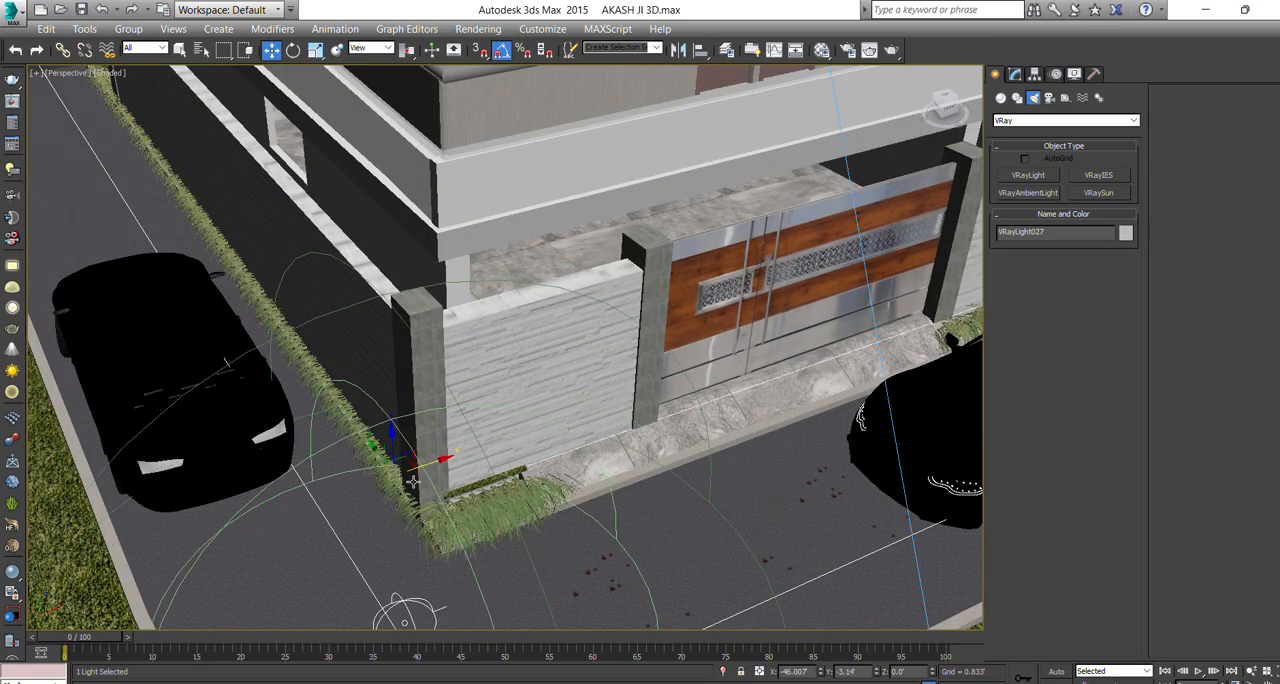
Set the dome light's multiplier to 20, make it invisible and stop it affecting specular, with the scene shown through the camera.
{"action": "scroll", "coordinate": [412, 482], "scroll_direction": "down", "scroll_amount": 5}
{"action": "left_click", "coordinate": [1015, 75]}
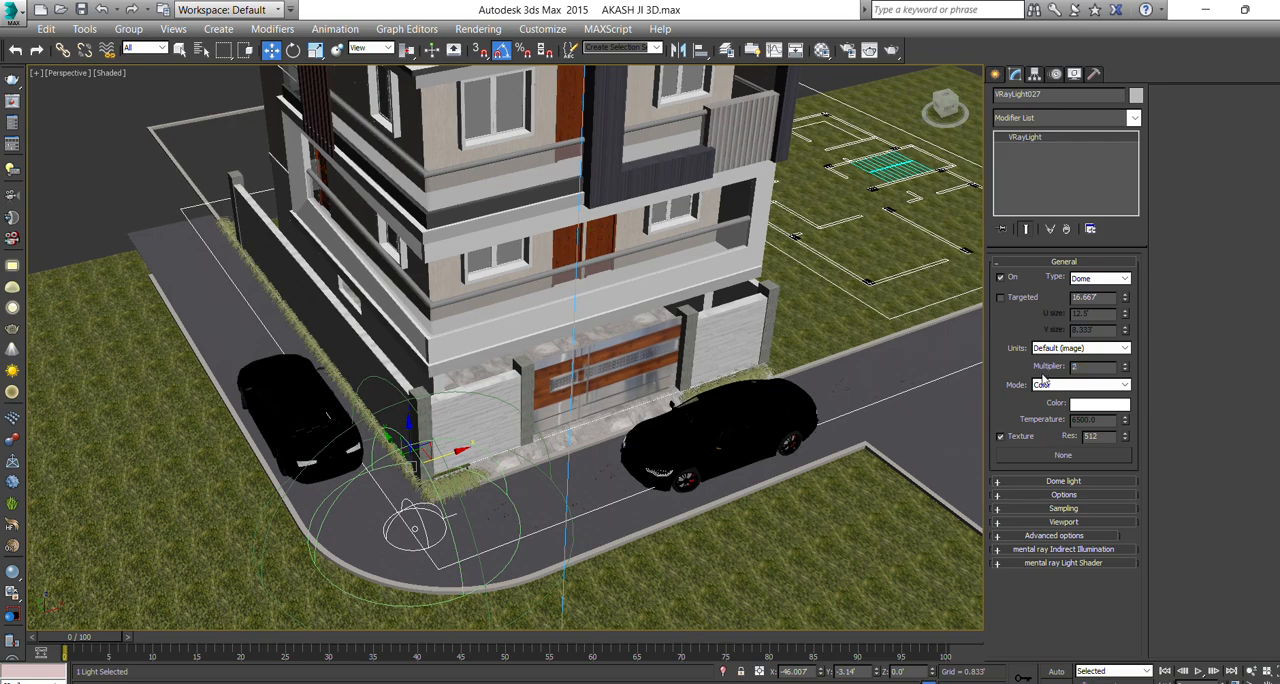
{"action": "left_click", "coordinate": [1060, 494]}
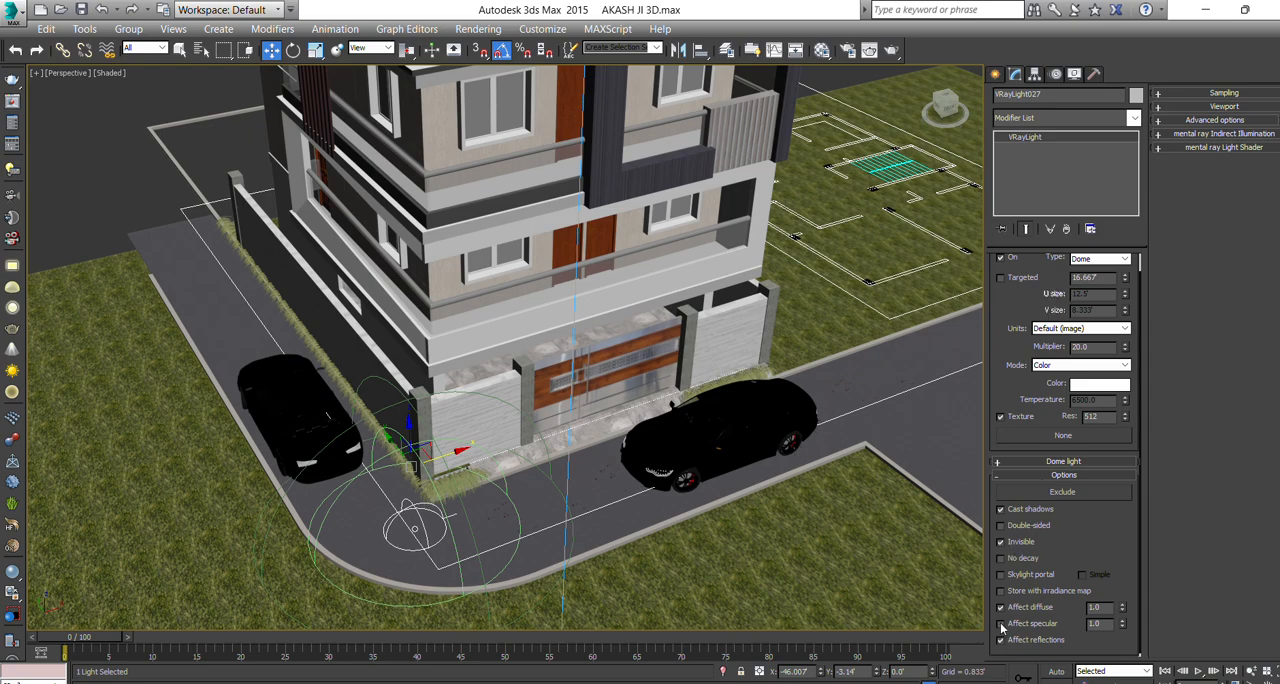
{"action": "left_click", "coordinate": [995, 74]}
{"action": "key", "text": "c"}
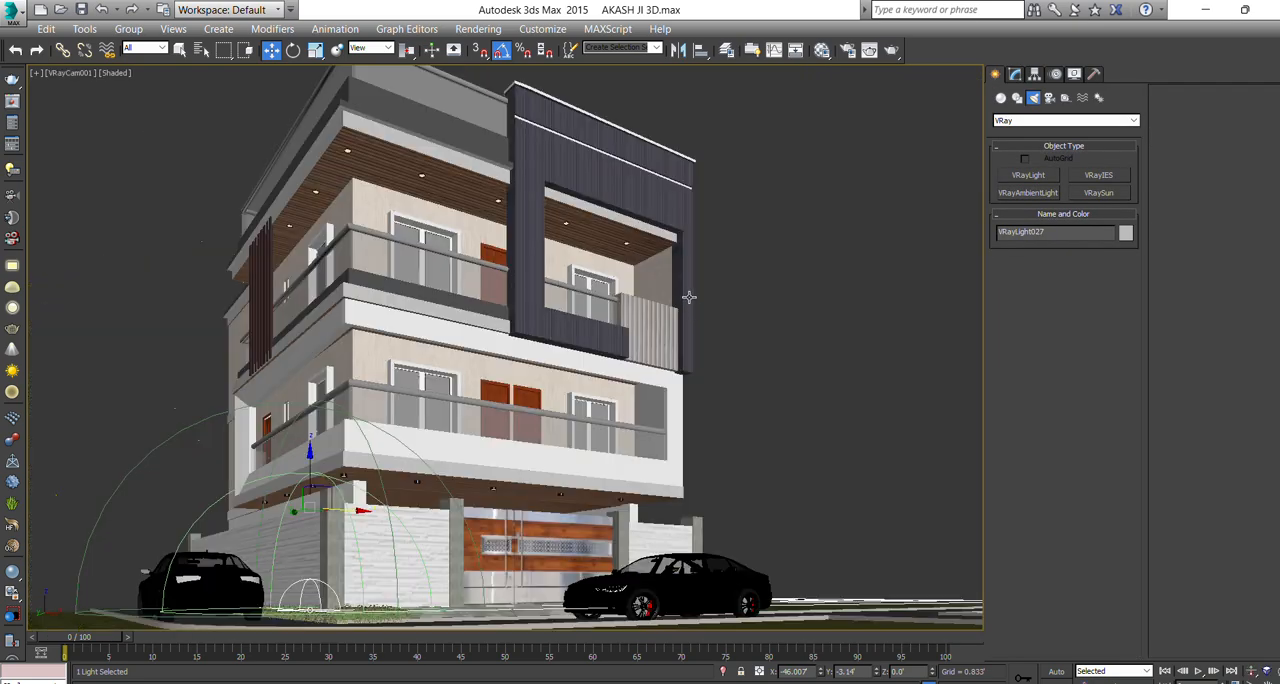
Scale down the dome light and shift it slightly outward to X -46.603', then return to the camera view.
{"action": "key", "text": "p"}
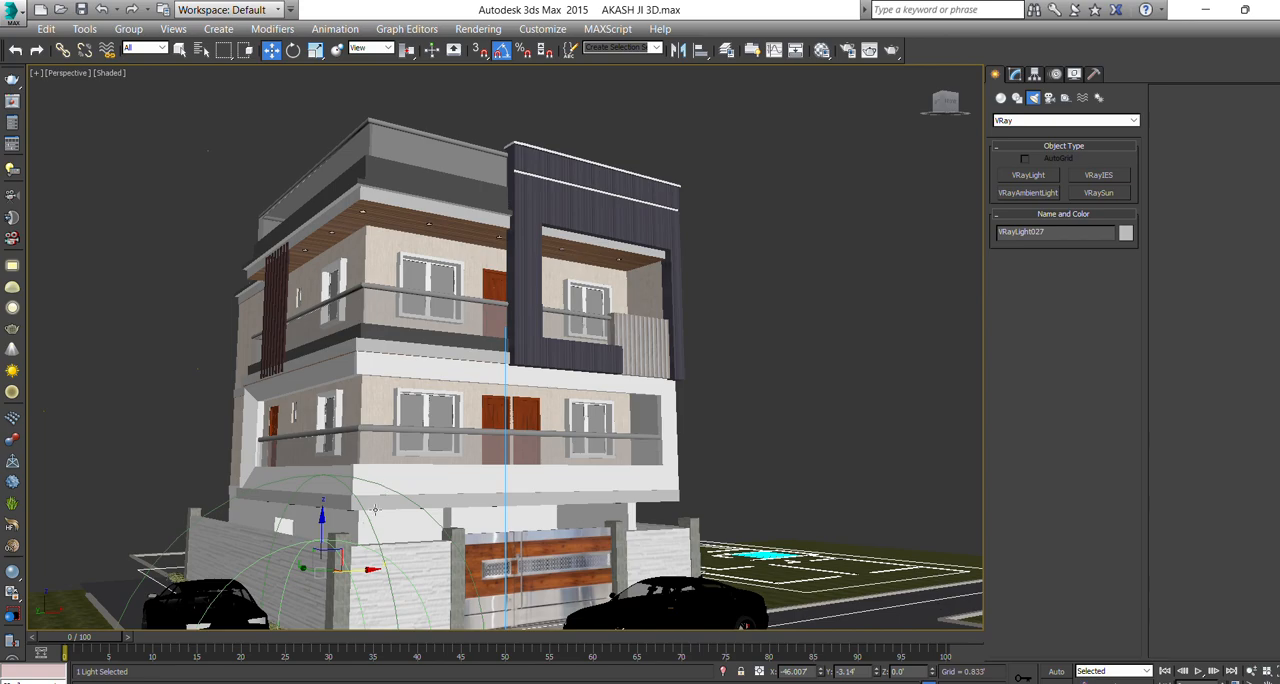
{"action": "mouse_move", "coordinate": [375, 510]}
{"action": "middle_mouse_down", "text": "alt"}
{"action": "mouse_move", "coordinate": [352, 600]}
{"action": "mouse_move", "coordinate": [383, 500]}
{"action": "middle_mouse_up", "text": "alt"}
{"action": "key", "text": "r"}
{"action": "left_click_drag", "start_coordinate": [362, 513], "coordinate": [348, 602]}
{"action": "key", "text": "w"}
{"action": "scroll", "coordinate": [366, 518], "scroll_direction": "up", "scroll_amount": 3}
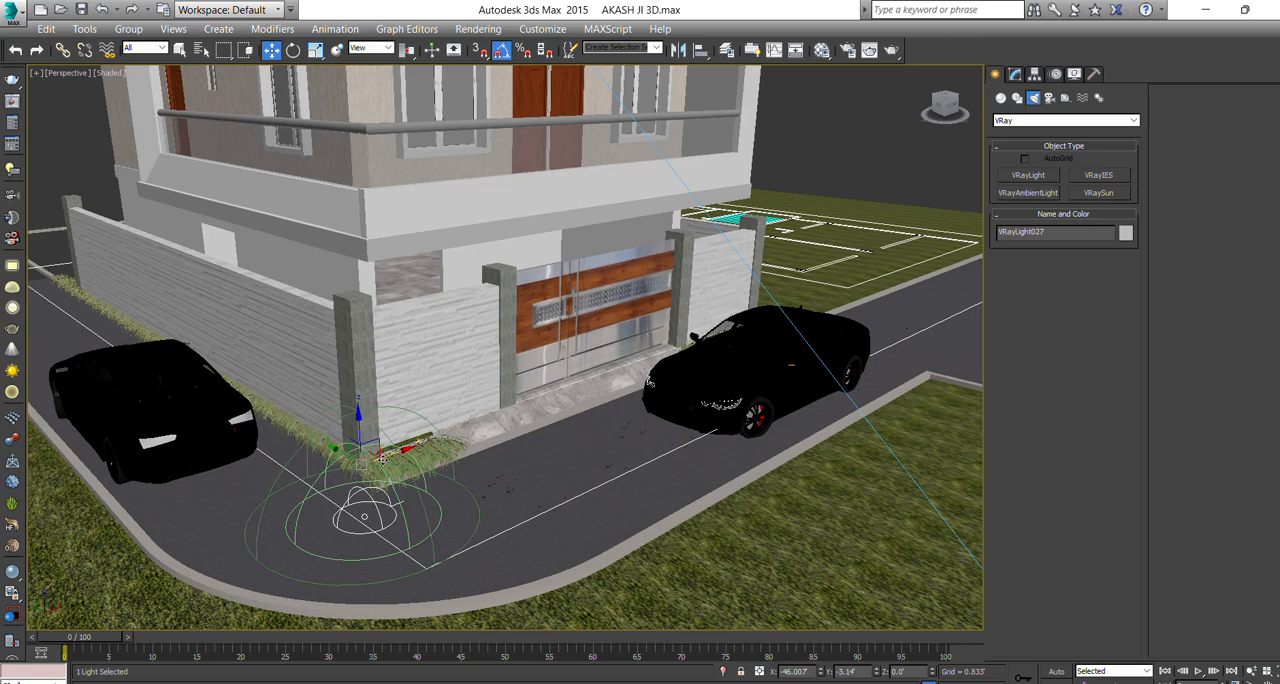
{"action": "key", "text": "c"}
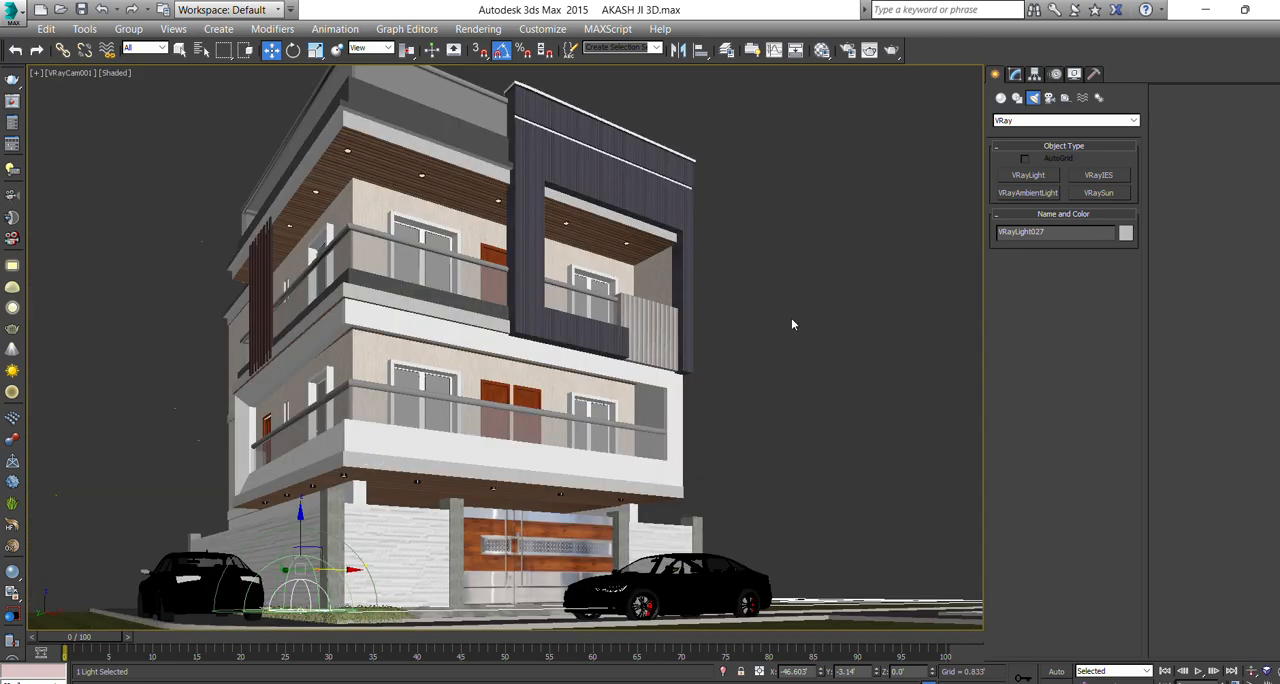
{"action": "middle_click_drag", "start_coordinate": [793, 324], "coordinate": [807, 316]}
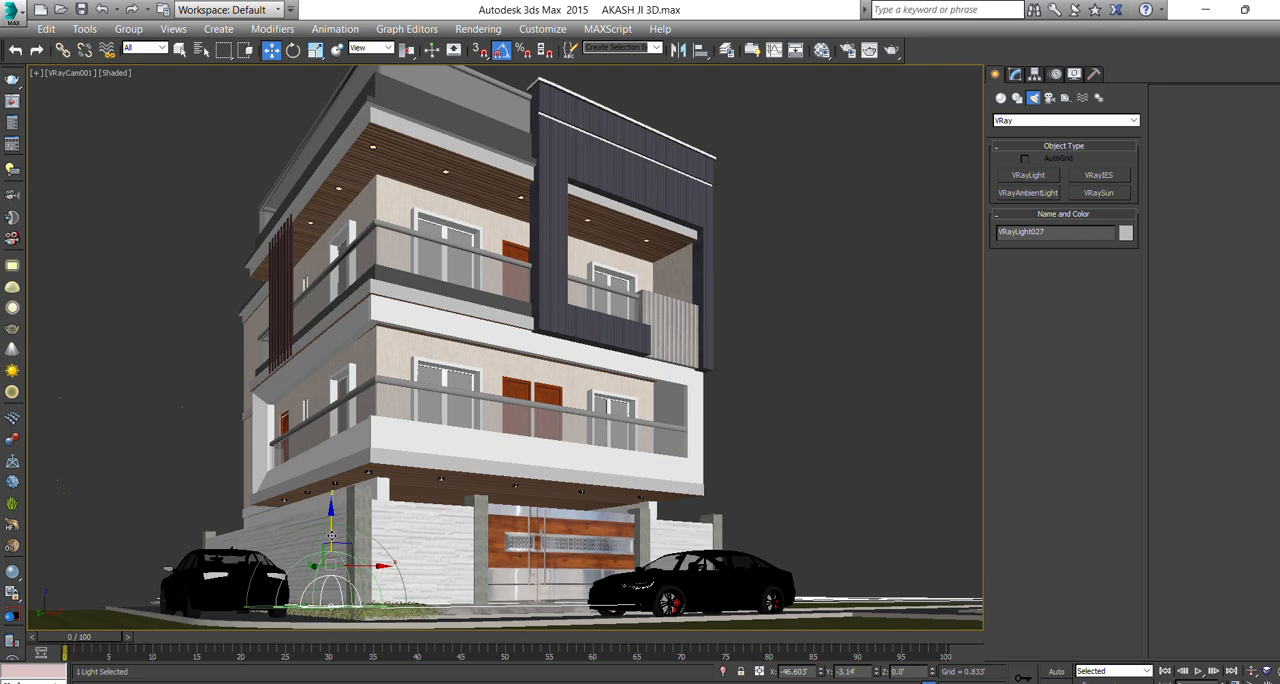
Lower the dome light by the boundary-wall corner to Z -1.506'.
{"action": "left_click_drag", "start_coordinate": [331, 535], "coordinate": [331, 590]}
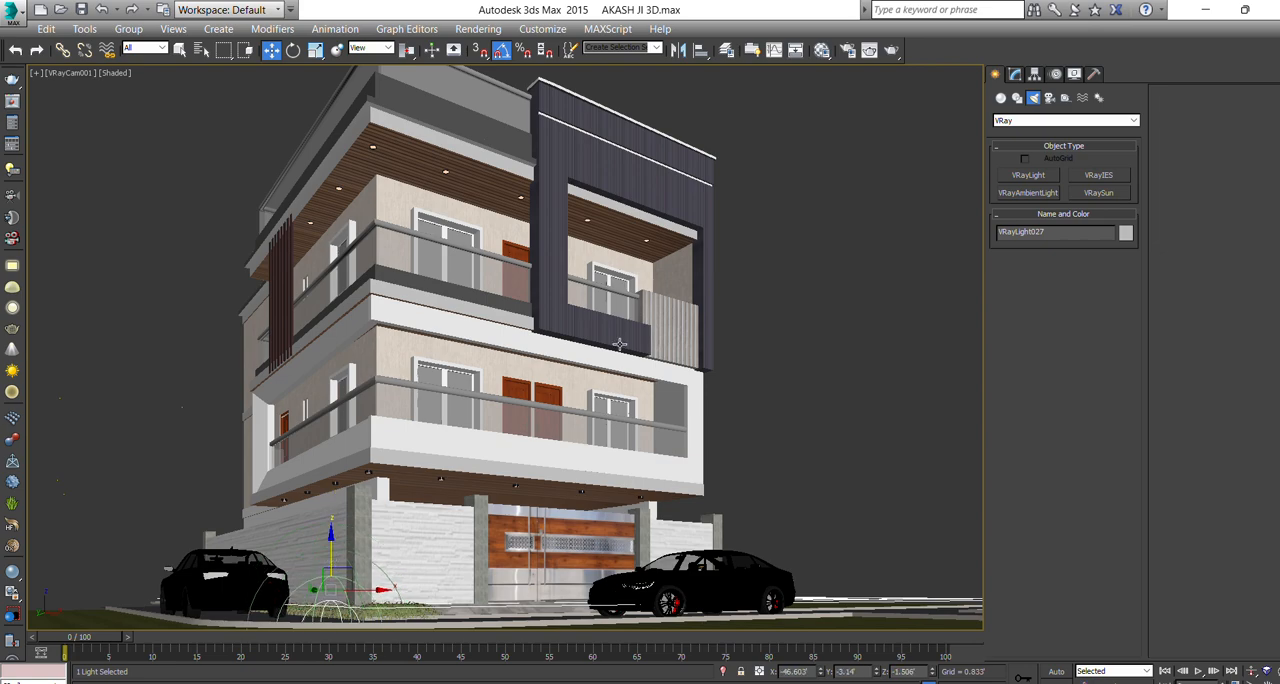
{"action": "middle_click_drag", "start_coordinate": [620, 344], "coordinate": [629, 347]}
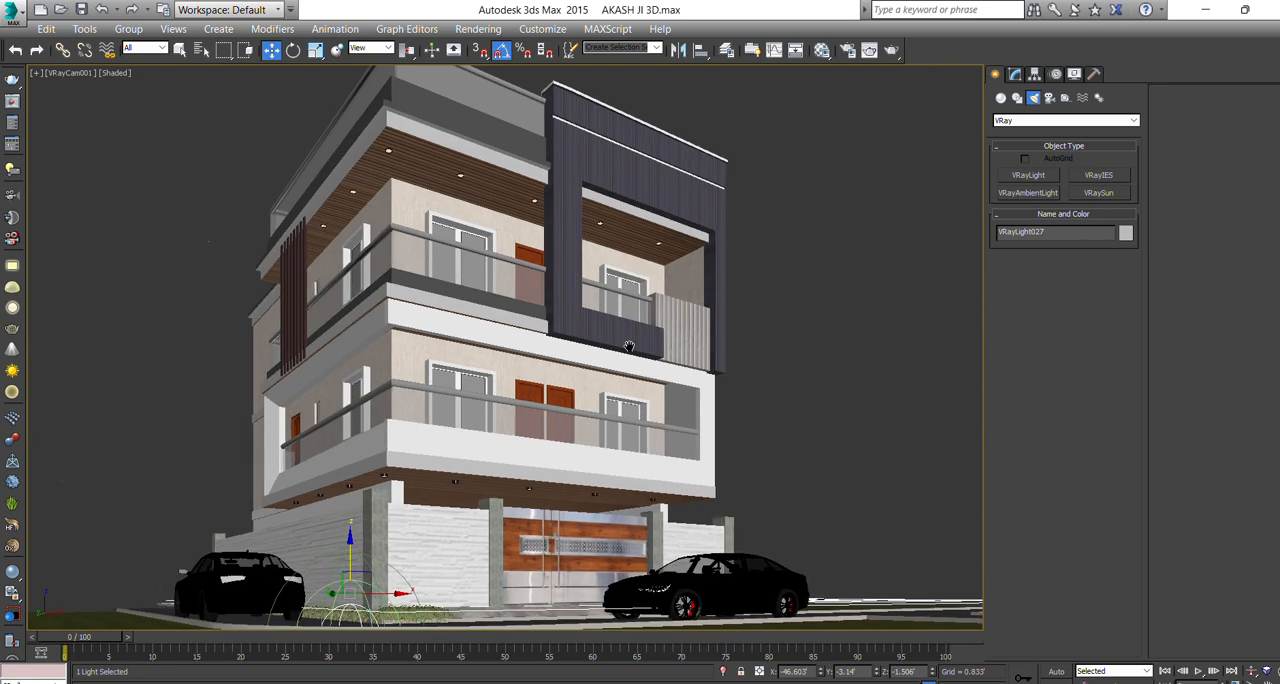
{"action": "left_click", "coordinate": [1000, 97]}
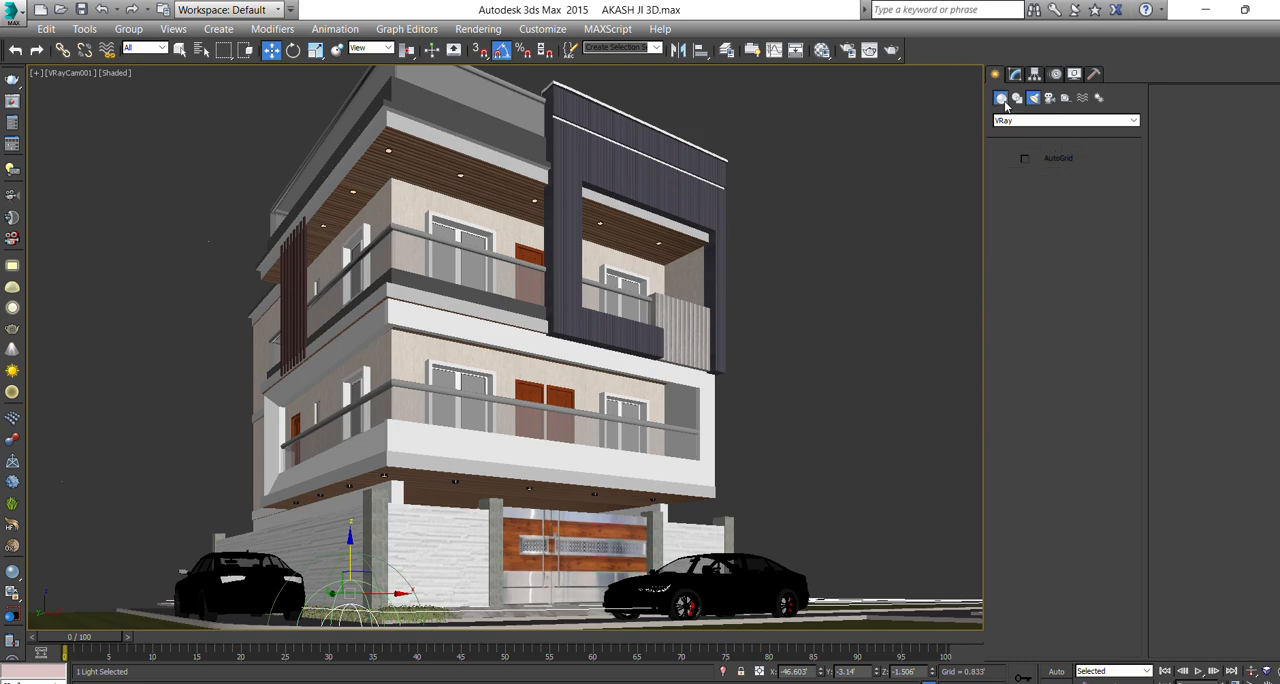
Set the render output size to 800 × 600 and switch the V-Ray image sampler and Reinhard color mapping settings to Advanced mode.
{"action": "left_click", "coordinate": [846, 51]}
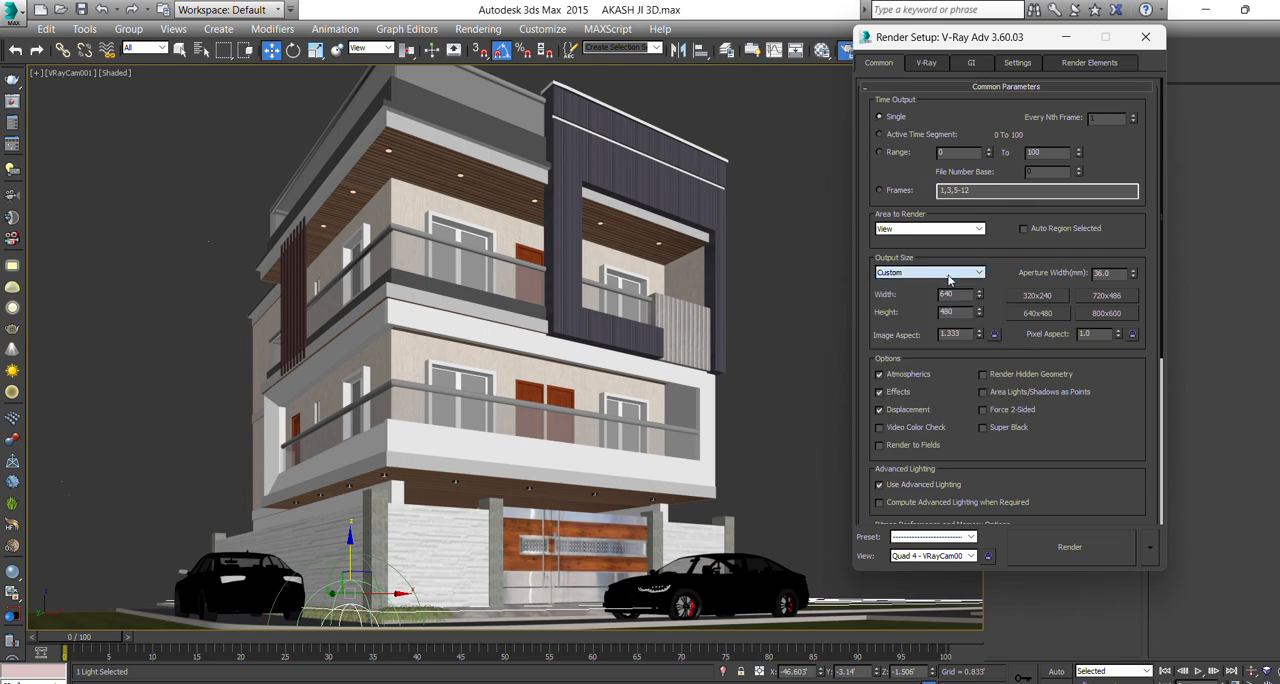
{"action": "left_click", "coordinate": [1106, 313]}
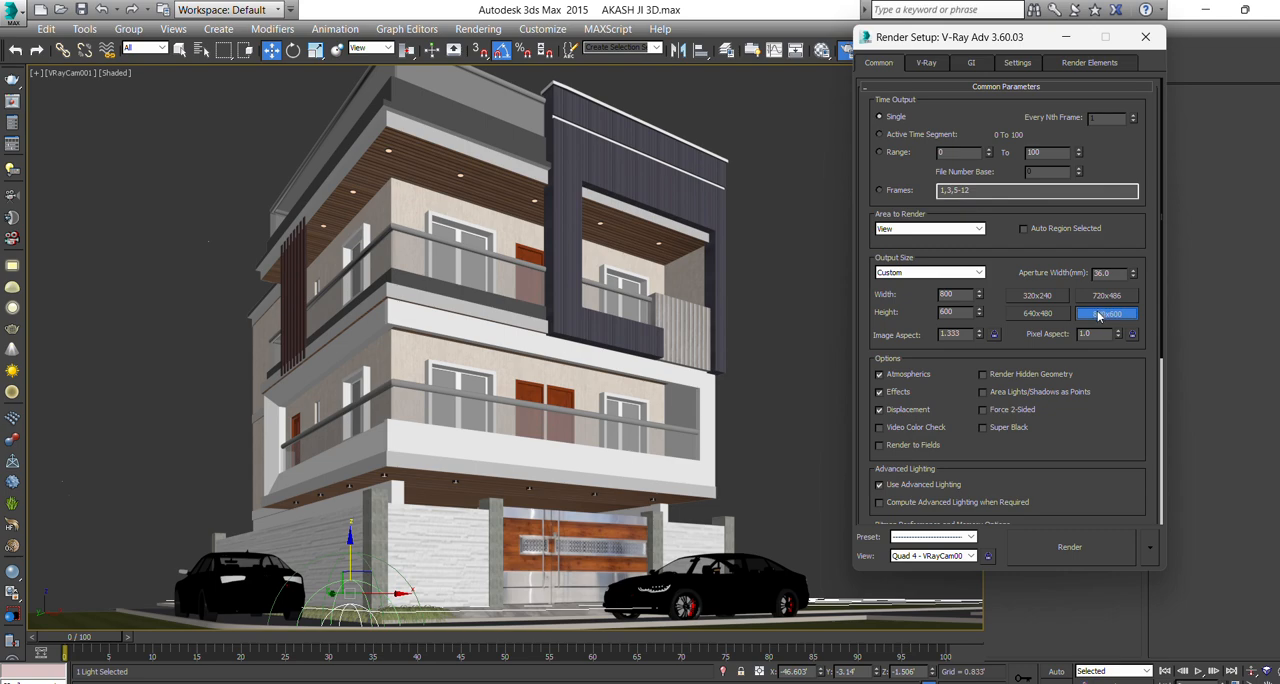
{"action": "left_click", "coordinate": [925, 63]}
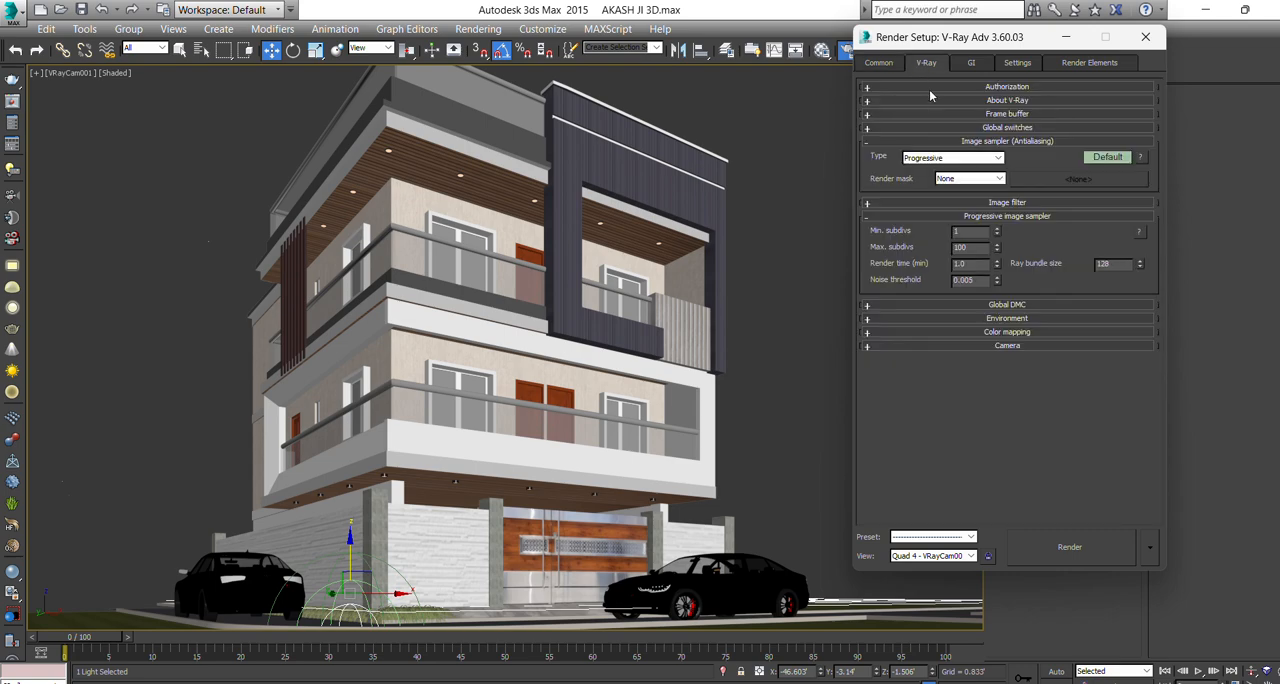
{"action": "left_click", "coordinate": [1095, 156]}
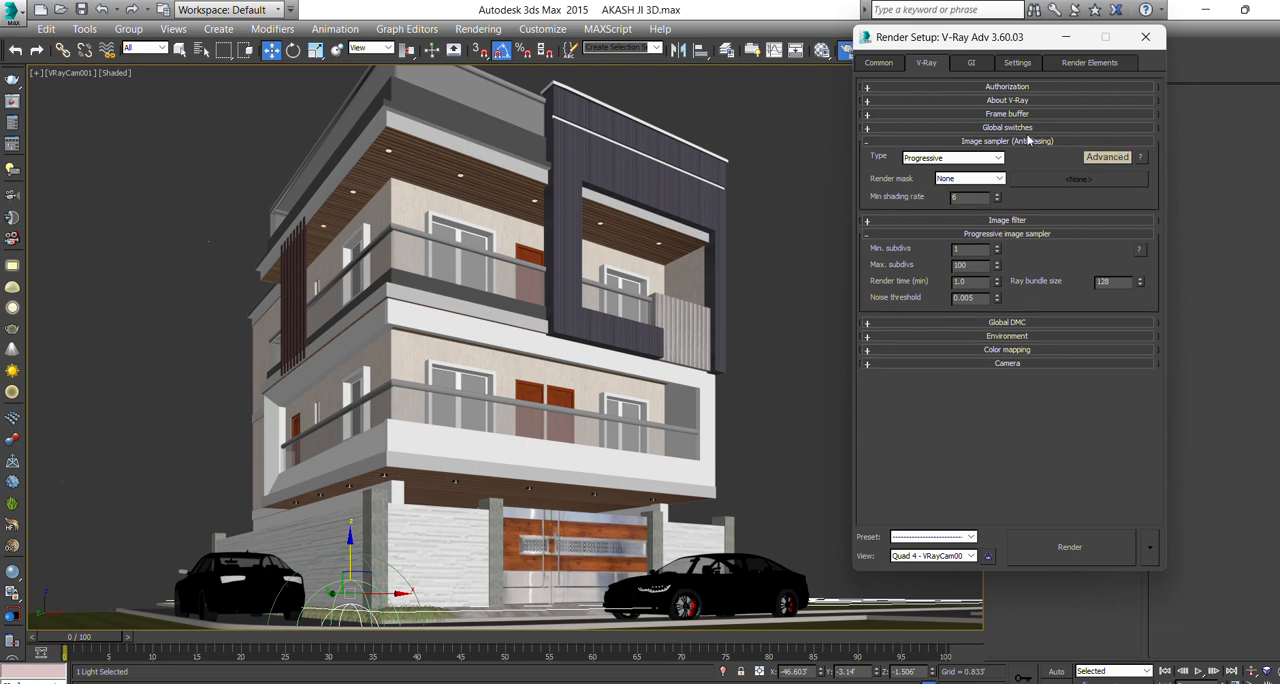
{"action": "left_click", "coordinate": [985, 335]}
{"action": "left_click", "coordinate": [981, 338]}
{"action": "left_click", "coordinate": [983, 350]}
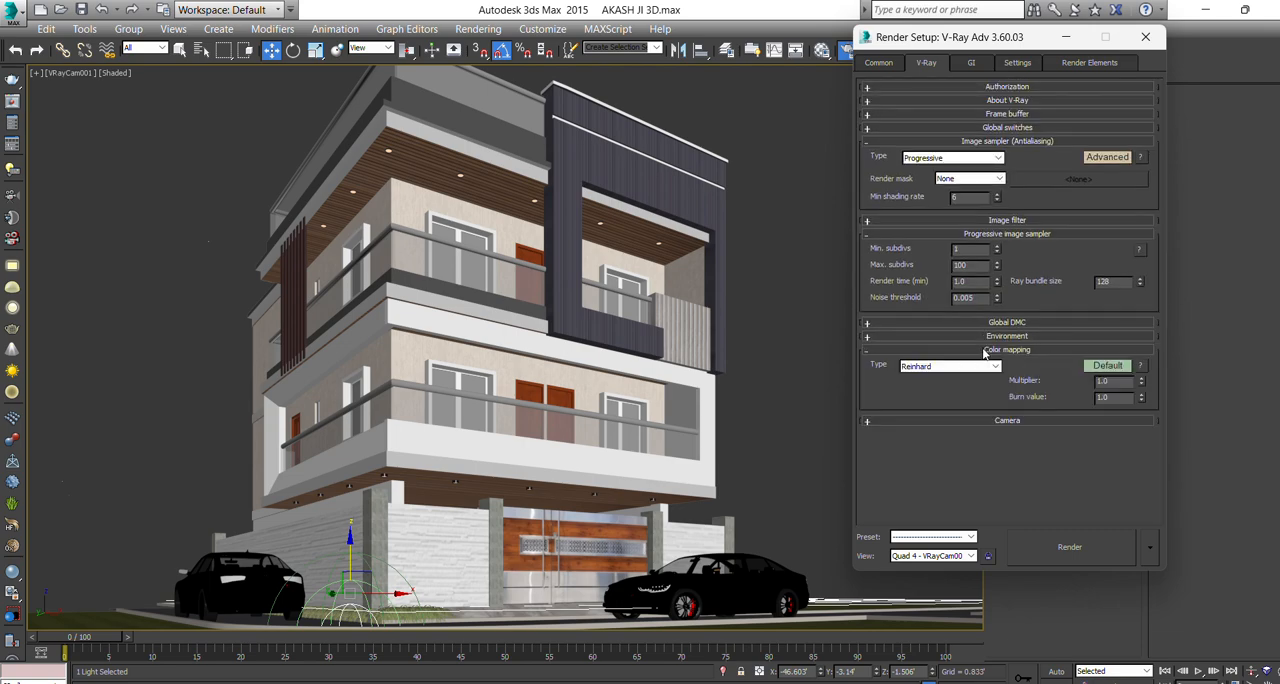
{"action": "left_click", "coordinate": [1100, 364]}
{"action": "left_click", "coordinate": [885, 63]}
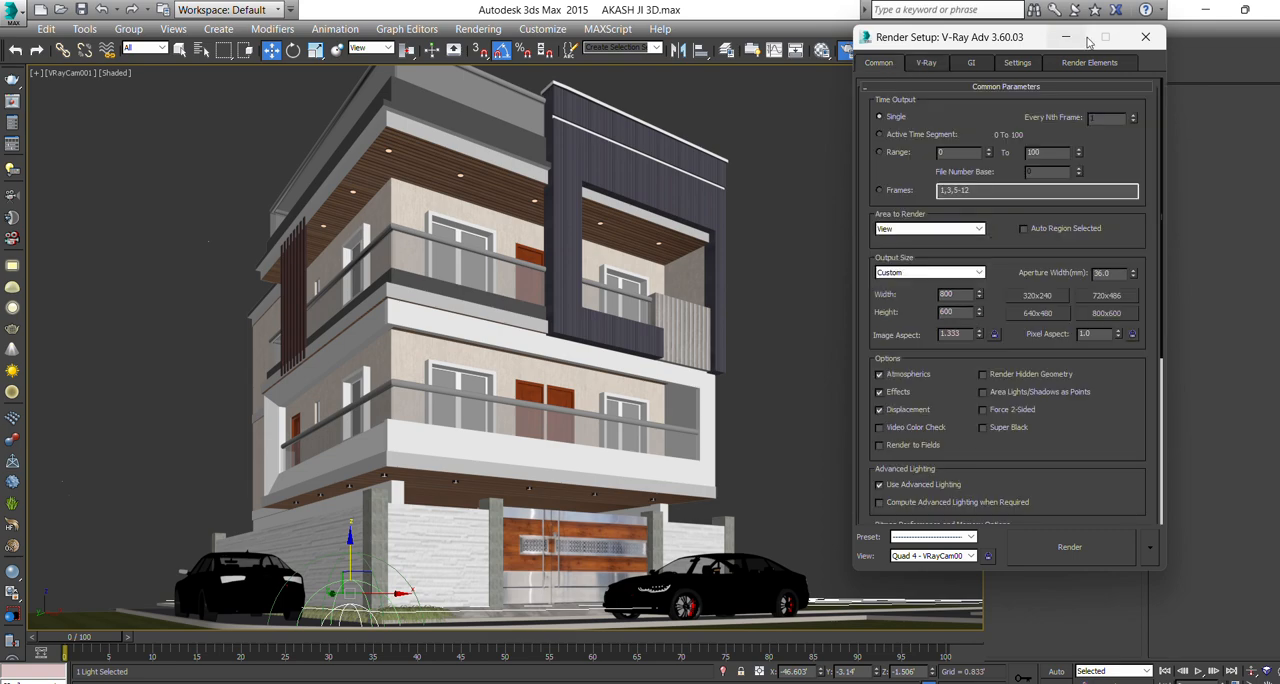
{"action": "left_click", "coordinate": [1145, 37]}
Show safe frames, select the V-Ray camera and reduce its film gate to 41.48 mm so the house fills more of the frame.
{"action": "key", "text": "shift+f"}
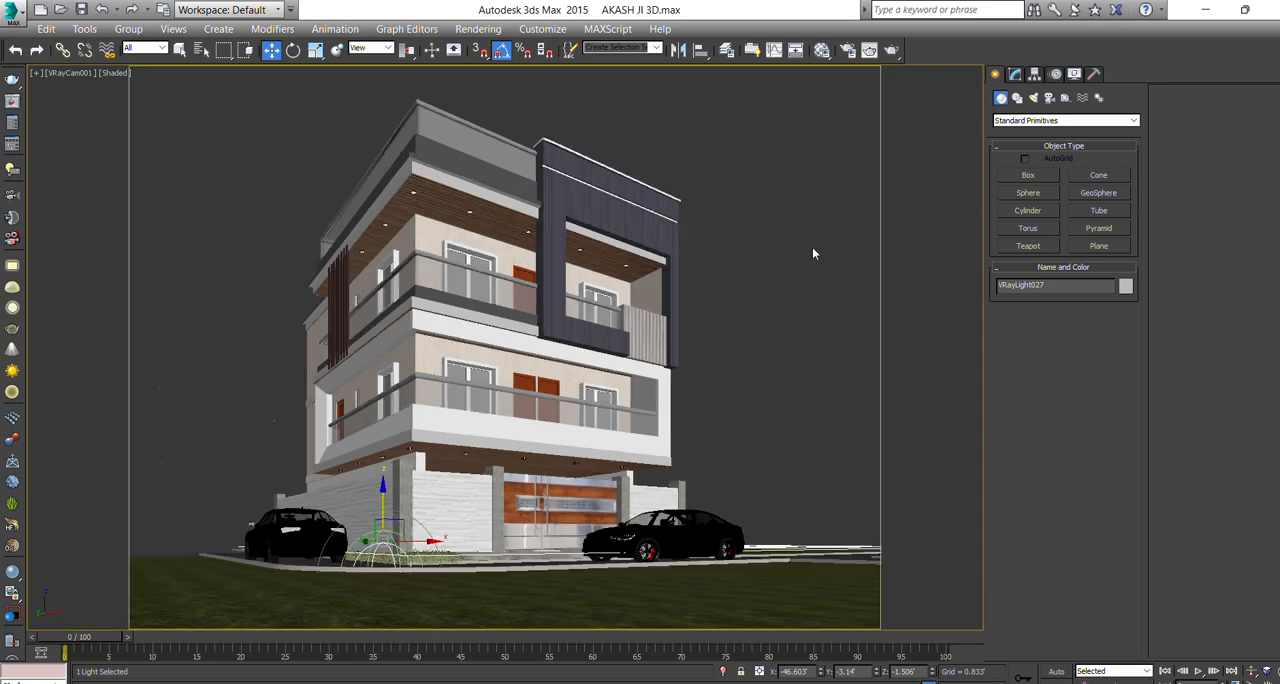
{"action": "left_click", "coordinate": [71, 75]}
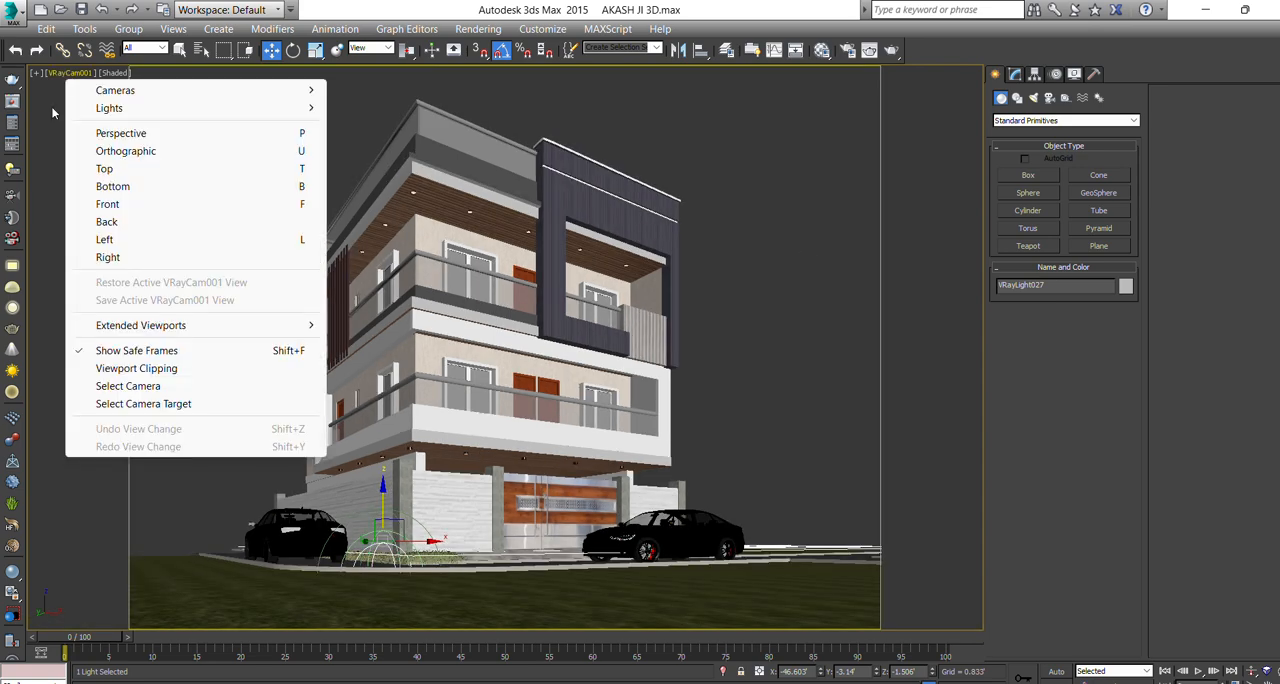
{"action": "left_click", "coordinate": [90, 385]}
{"action": "left_click", "coordinate": [1012, 75]}
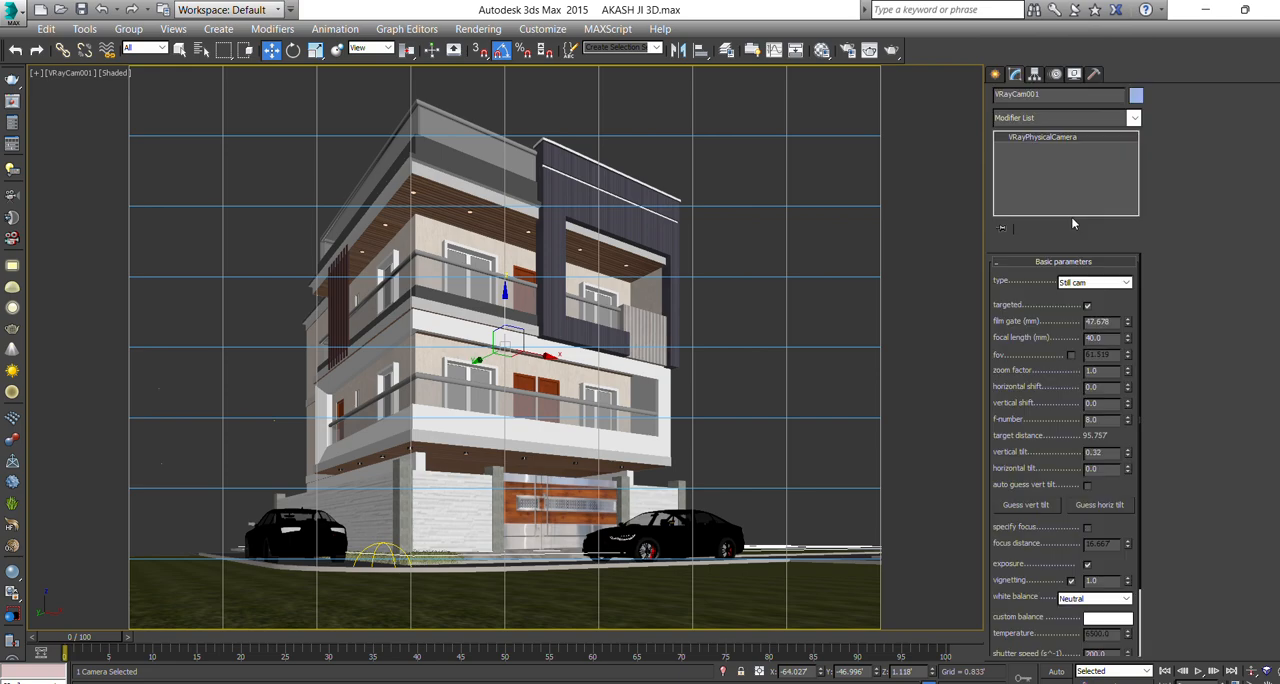
{"action": "left_click_drag", "start_coordinate": [1128, 330], "coordinate": [1128, 340]}
{"action": "scroll", "coordinate": [672, 380], "scroll_direction": "up", "scroll_amount": 4}
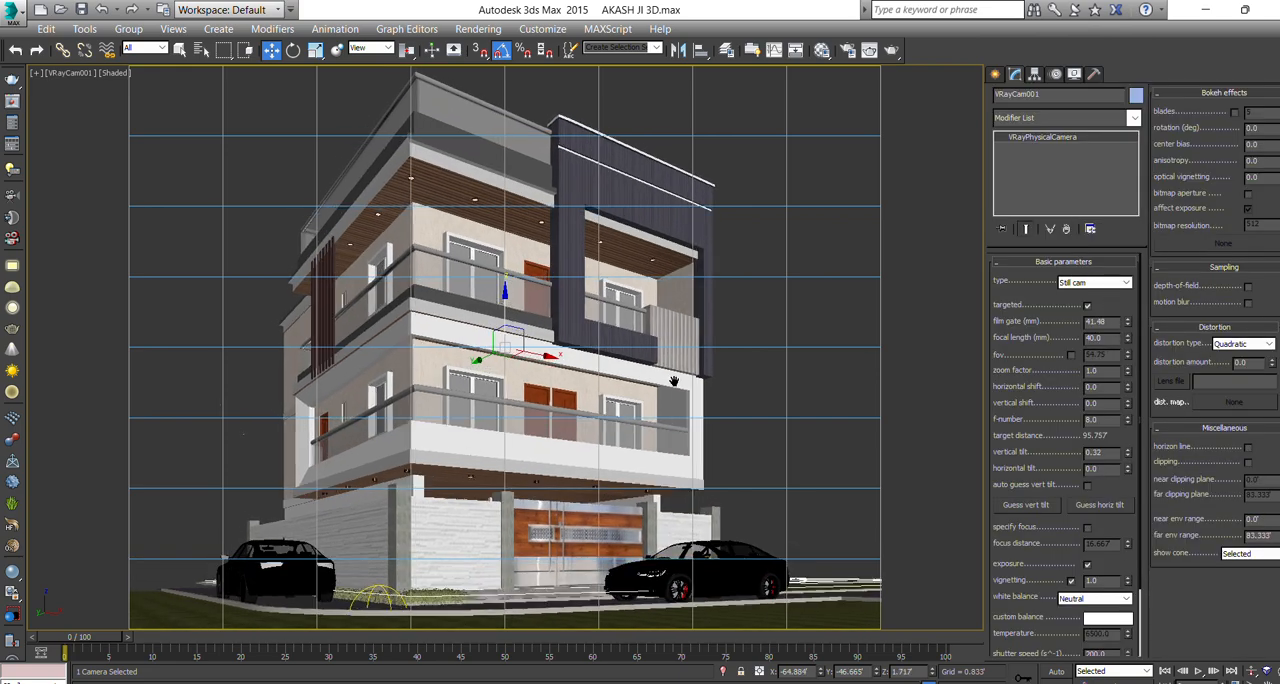
Inspect the test render of the camera view in the V-Ray frame buffer and close it.
{"action": "left_click", "coordinate": [995, 75]}
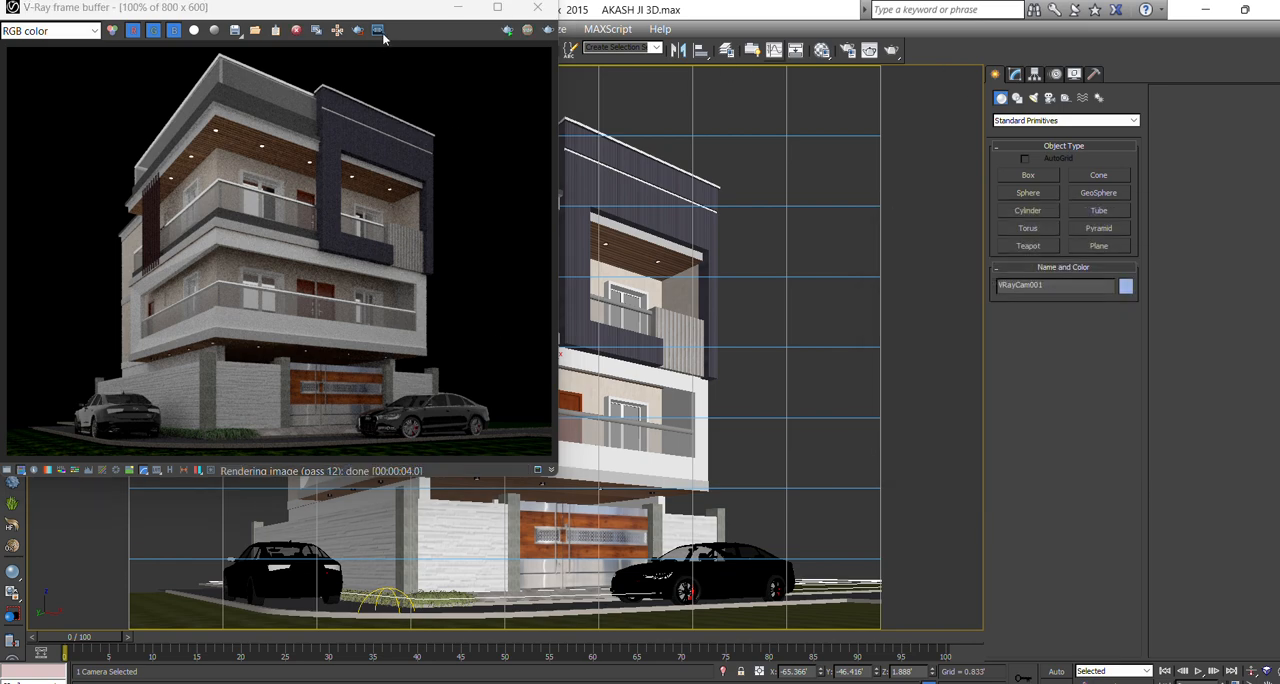
{"action": "left_click_drag", "start_coordinate": [425, 12], "coordinate": [450, 98]}
{"action": "left_click", "coordinate": [558, 98]}
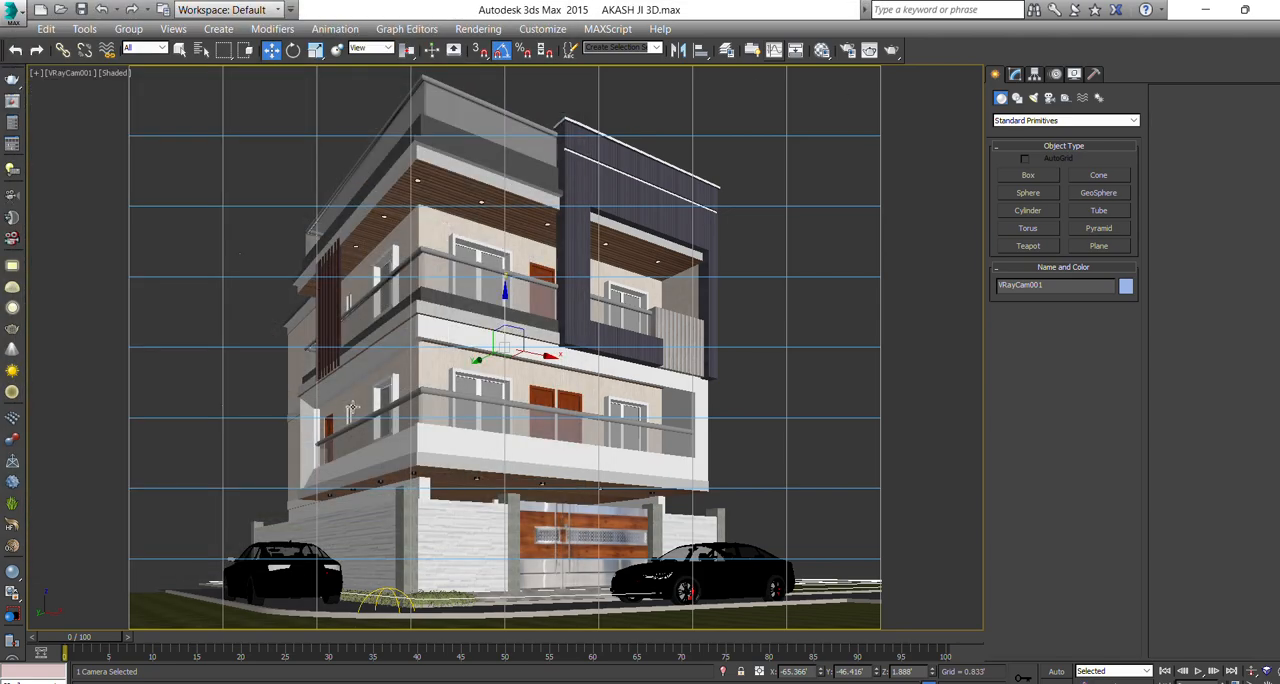
Examine the size and placement of the parked cars on the roads in the Top and Perspective views.
{"action": "key", "text": "t"}
{"action": "scroll", "coordinate": [418, 351], "scroll_direction": "down", "scroll_amount": 3}
{"action": "middle_click_drag", "start_coordinate": [307, 322], "coordinate": [405, 440]}
{"action": "scroll", "coordinate": [404, 316], "scroll_direction": "down", "scroll_amount": 2}
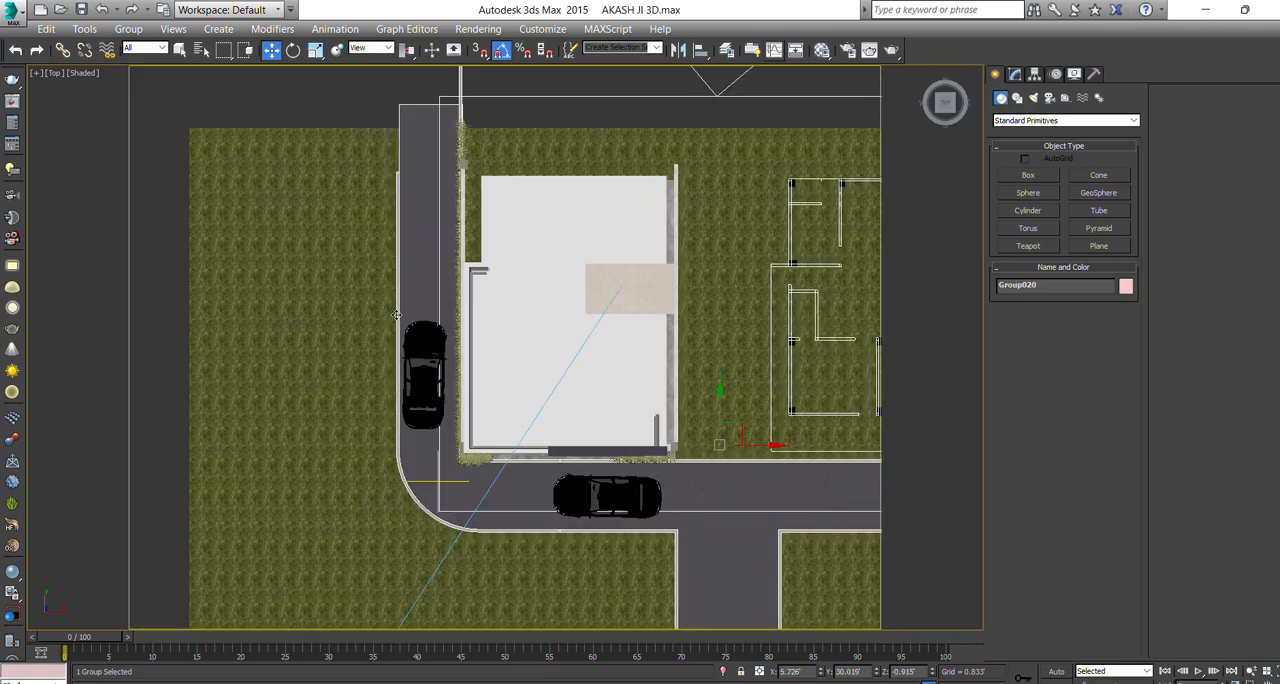
{"action": "scroll", "coordinate": [404, 330], "scroll_direction": "up", "scroll_amount": 4}
{"action": "left_click", "coordinate": [402, 372]}
{"action": "scroll", "coordinate": [440, 362], "scroll_direction": "up", "scroll_amount": 1}
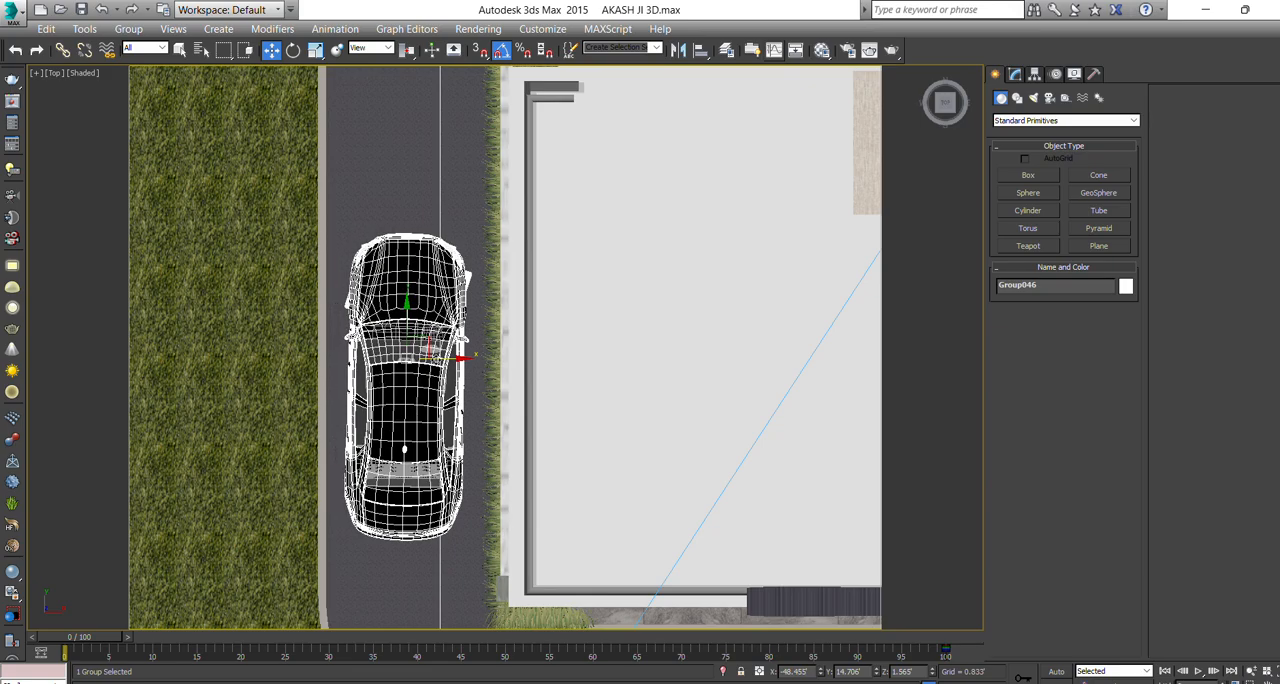
{"action": "scroll", "coordinate": [440, 356], "scroll_direction": "down", "scroll_amount": 3}
{"action": "key", "text": "p"}
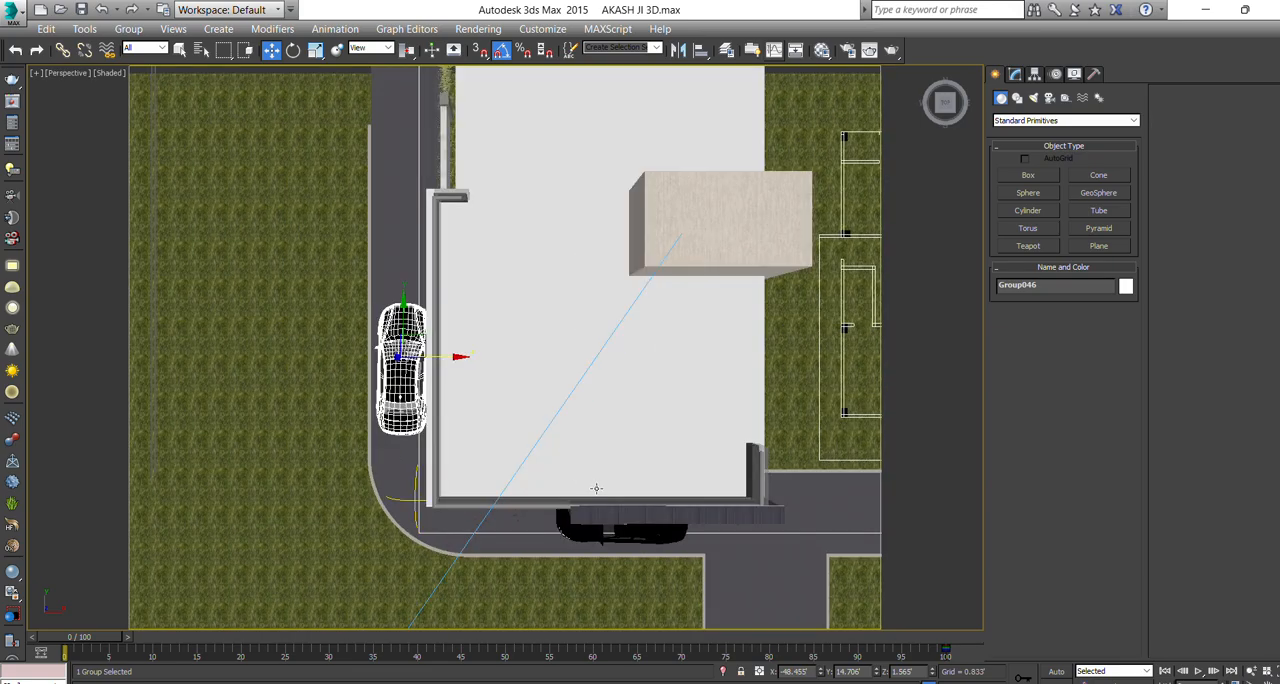
Scale down the car in front of the gate and move it down to X -18.174', Y -5.704', Z 1.222'.
{"action": "middle_click_drag", "start_coordinate": [598, 485], "coordinate": [663, 414], "text": "alt"}
{"action": "scroll", "coordinate": [646, 318], "scroll_direction": "up", "scroll_amount": 4}
{"action": "left_click", "coordinate": [646, 323]}
{"action": "middle_click_drag", "start_coordinate": [646, 323], "coordinate": [659, 314], "text": "alt"}
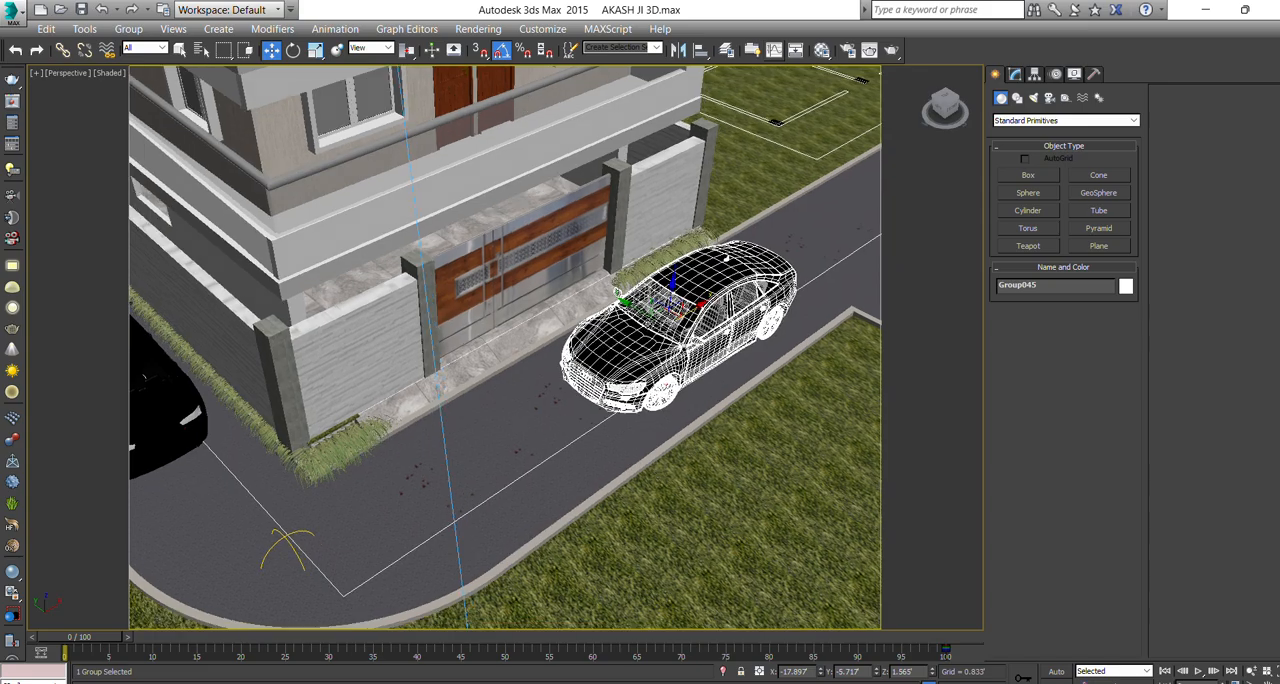
{"action": "scroll", "coordinate": [659, 317], "scroll_direction": "up", "scroll_amount": 2}
{"action": "scroll", "coordinate": [659, 317], "scroll_direction": "up", "scroll_amount": 2}
{"action": "key", "text": "r"}
{"action": "left_click_drag", "start_coordinate": [680, 337], "coordinate": [680, 351]}
{"action": "key", "text": "w"}
{"action": "middle_click_drag", "start_coordinate": [680, 350], "coordinate": [656, 322], "text": "alt"}
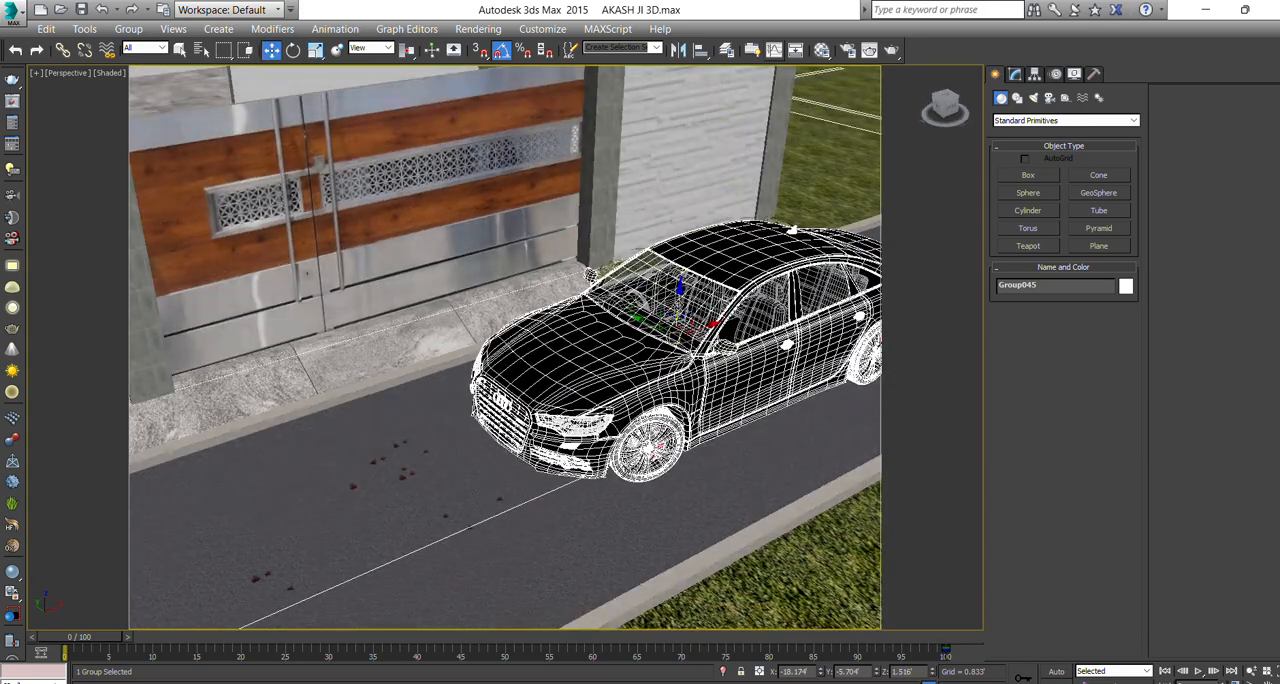
{"action": "left_click_drag", "start_coordinate": [677, 305], "coordinate": [677, 320]}
{"action": "scroll", "coordinate": [655, 325], "scroll_direction": "down", "scroll_amount": 7}
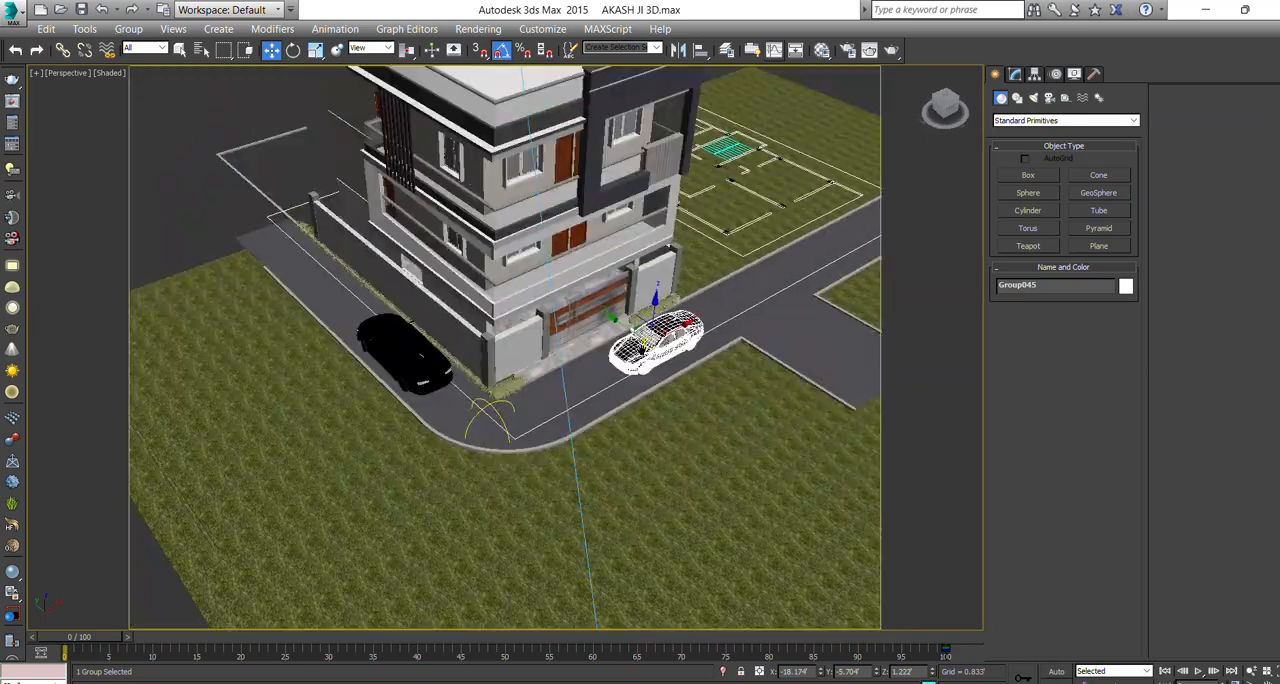
Scale down the car on the side road, move it to X -48.443', Y 20.413', Z 1.26', and return to the camera view.
{"action": "left_click", "coordinate": [440, 352]}
{"action": "scroll", "coordinate": [440, 352], "scroll_direction": "up", "scroll_amount": 8}
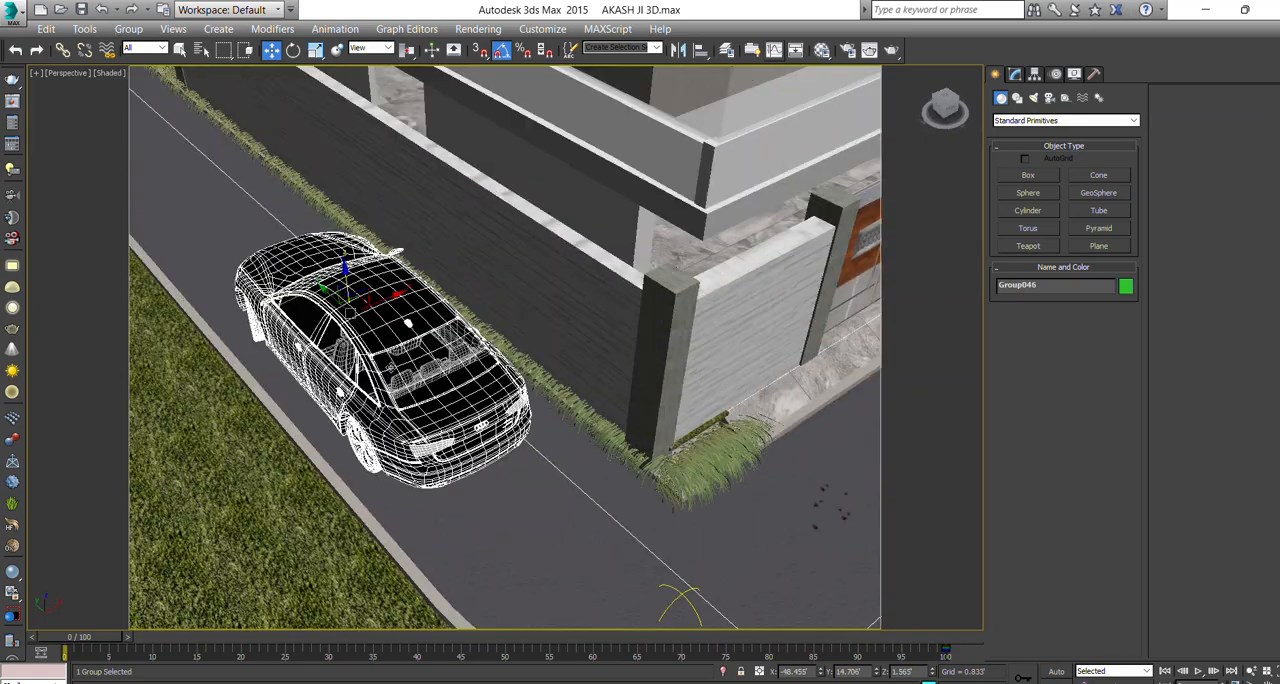
{"action": "key", "text": "r"}
{"action": "left_click_drag", "start_coordinate": [341, 316], "coordinate": [342, 338]}
{"action": "key", "text": "w"}
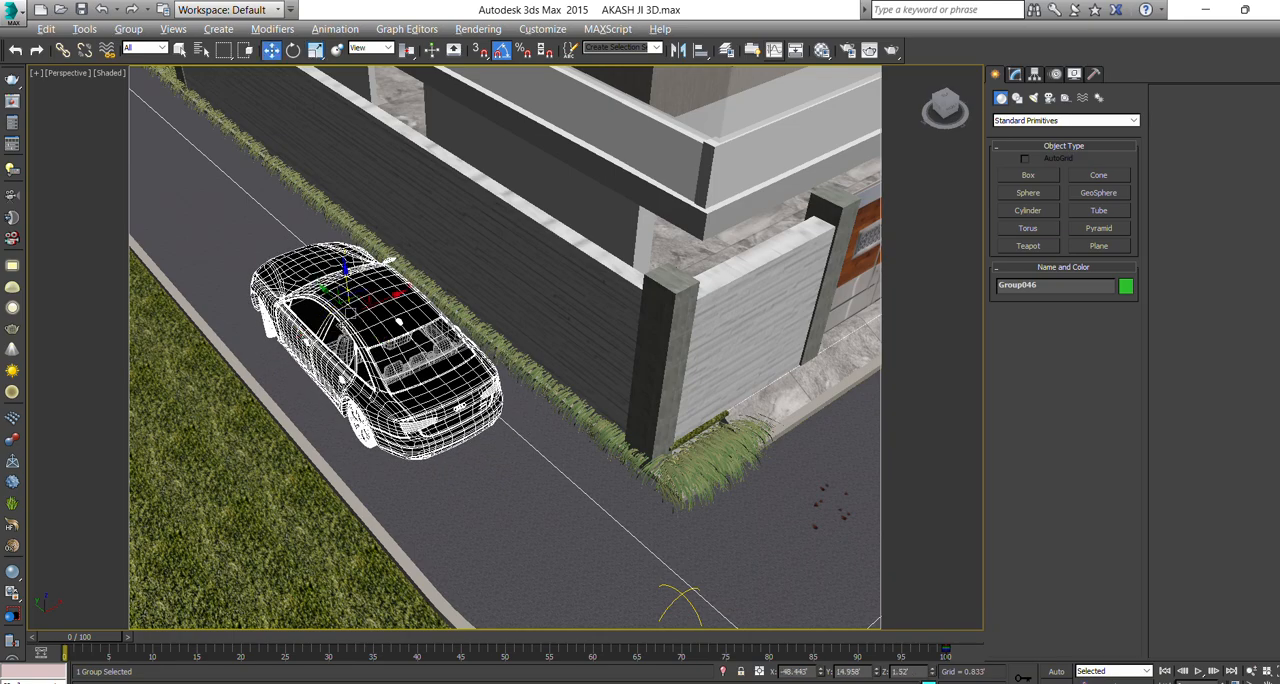
{"action": "middle_click_drag", "start_coordinate": [342, 336], "coordinate": [338, 300], "text": "alt"}
{"action": "scroll", "coordinate": [339, 301], "scroll_direction": "up", "scroll_amount": 3}
{"action": "left_click_drag", "start_coordinate": [353, 289], "coordinate": [291, 276]}
{"action": "scroll", "coordinate": [352, 292], "scroll_direction": "down", "scroll_amount": 7}
{"action": "key", "text": "c"}
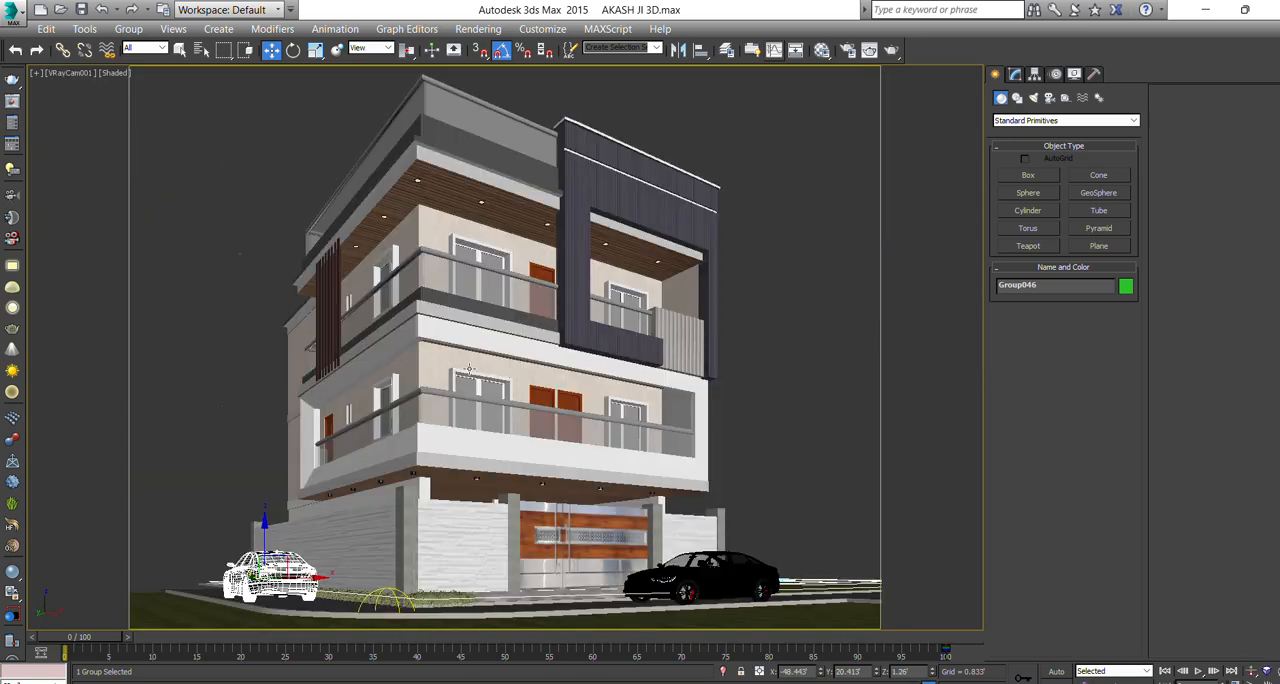
Adjust the refraction color's whiteness in the glass material, Material #12, after checking its reflection color.
{"action": "left_click", "coordinate": [441, 293]}
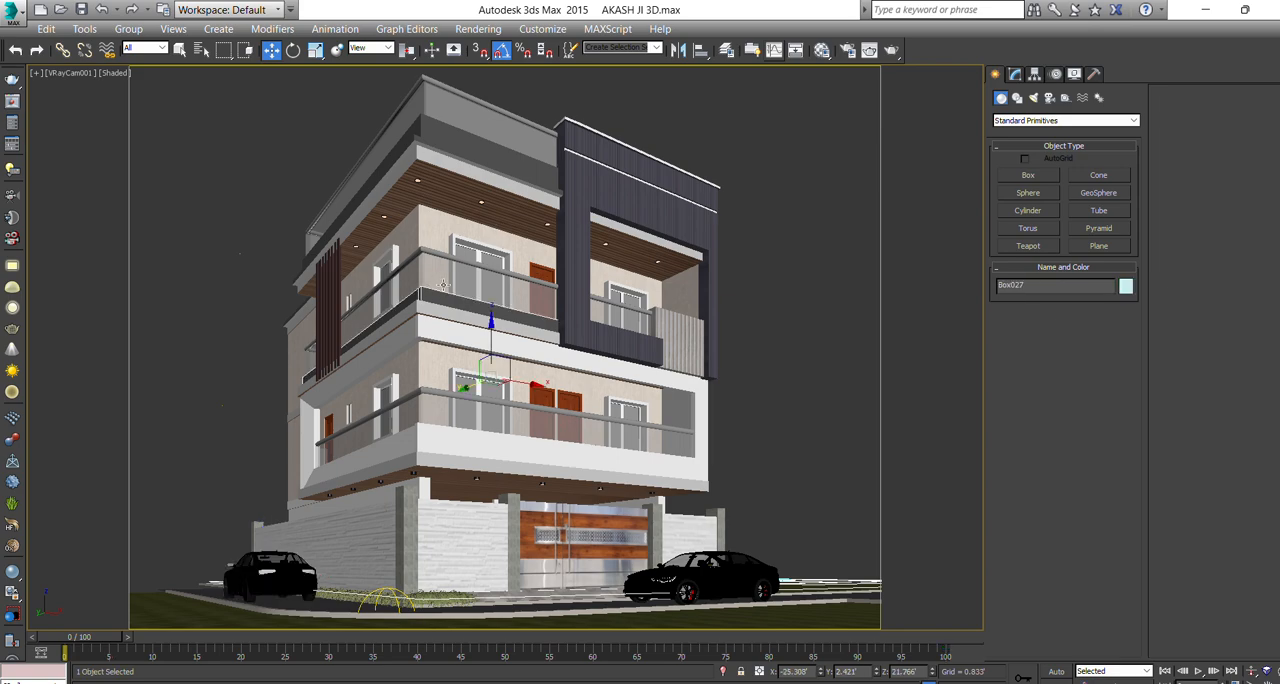
{"action": "left_click", "coordinate": [821, 50]}
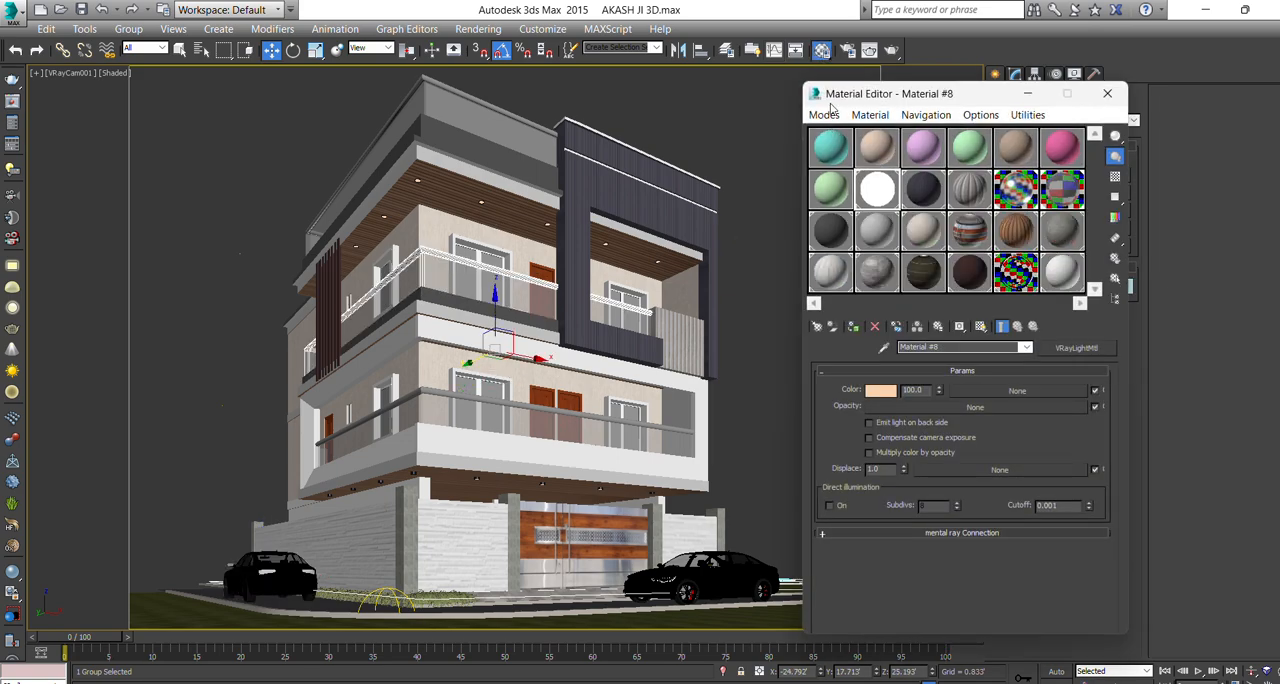
{"action": "left_click", "coordinate": [1017, 188]}
{"action": "left_click", "coordinate": [1060, 189]}
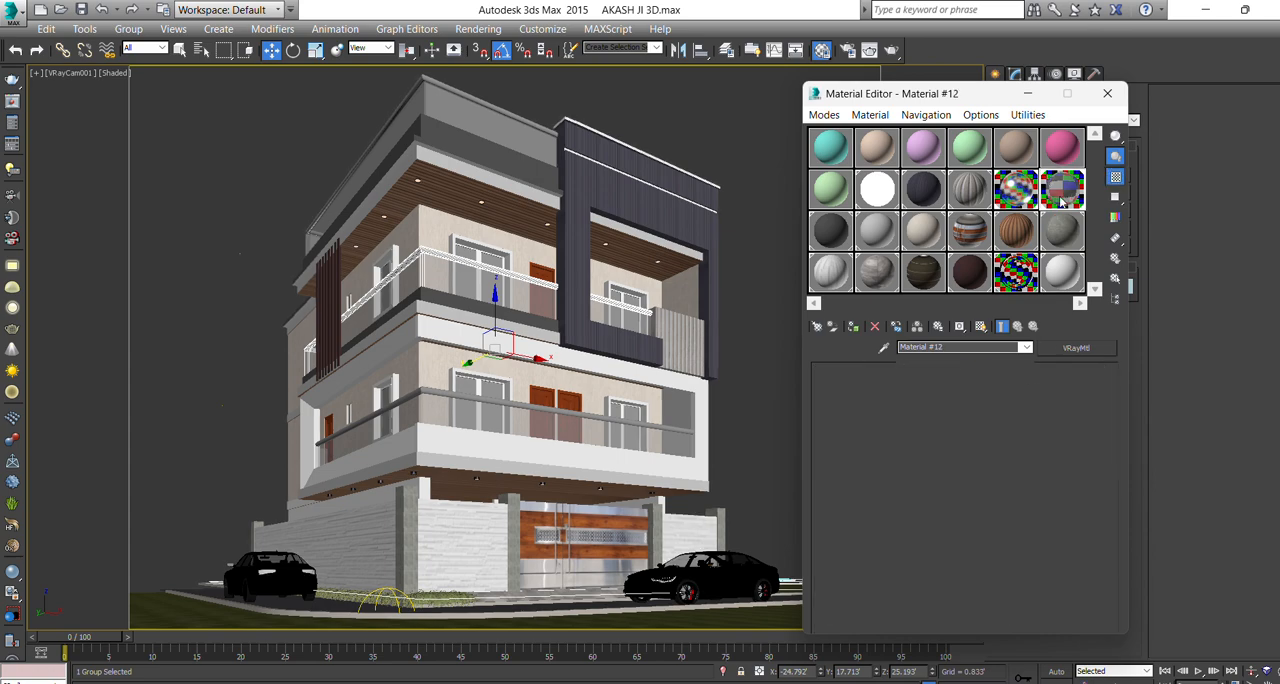
{"action": "left_click", "coordinate": [827, 486]}
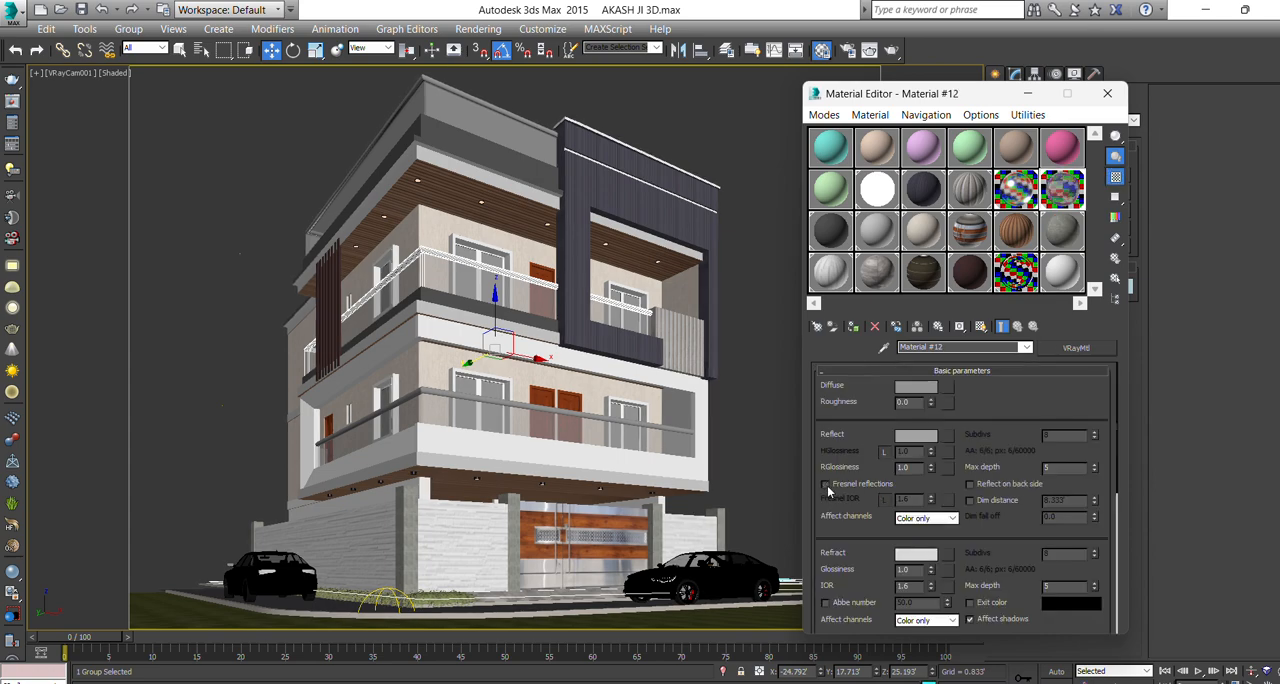
{"action": "left_click", "coordinate": [904, 441]}
{"action": "left_click", "coordinate": [596, 238]}
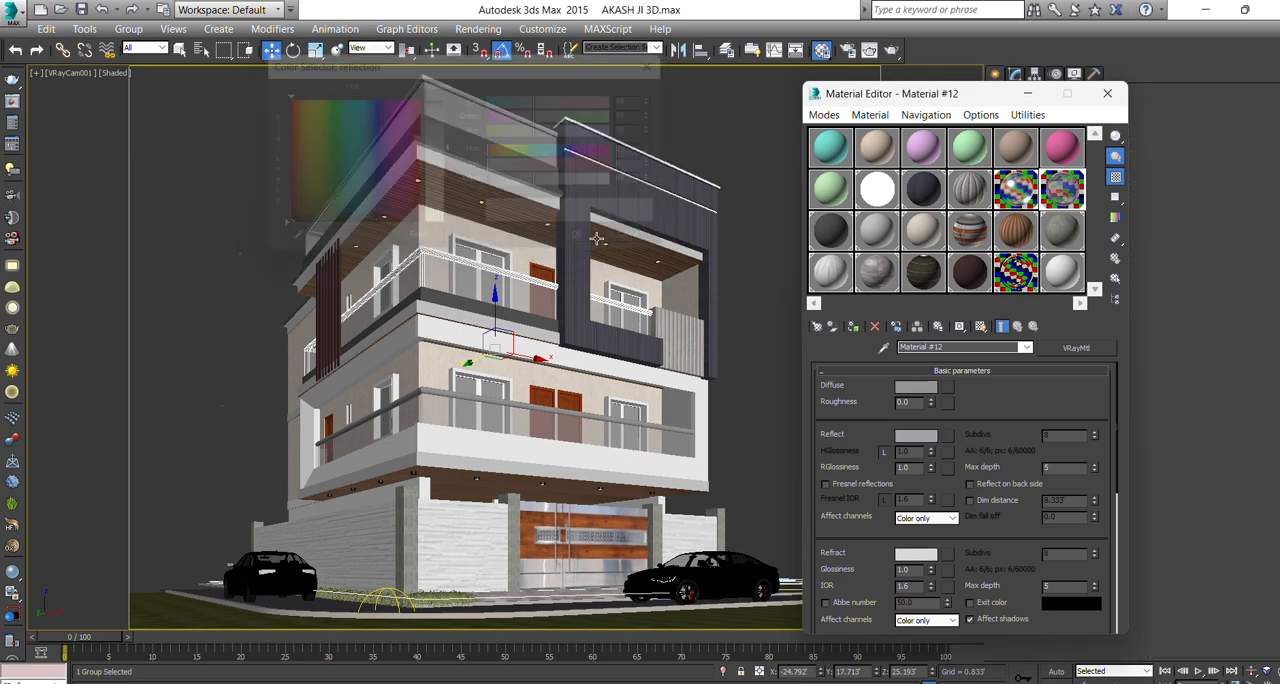
{"action": "left_click", "coordinate": [917, 557]}
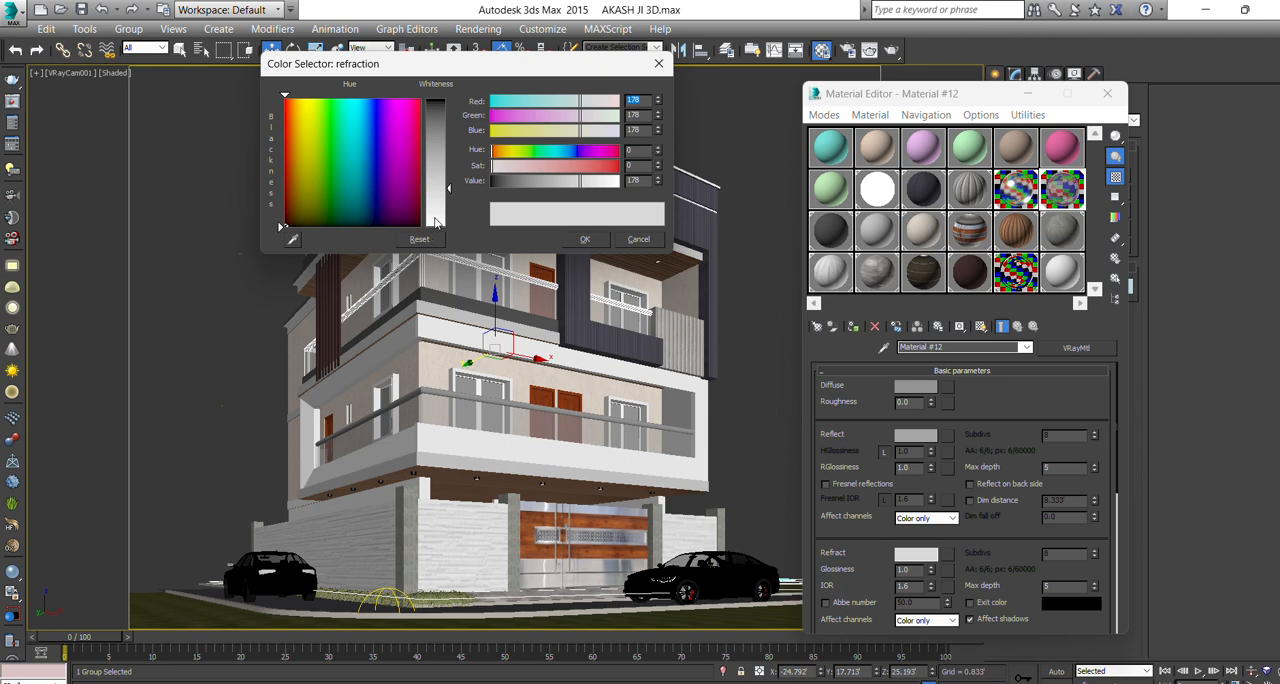
{"action": "left_click_drag", "start_coordinate": [435, 222], "coordinate": [435, 191]}
{"action": "left_click", "coordinate": [584, 240]}
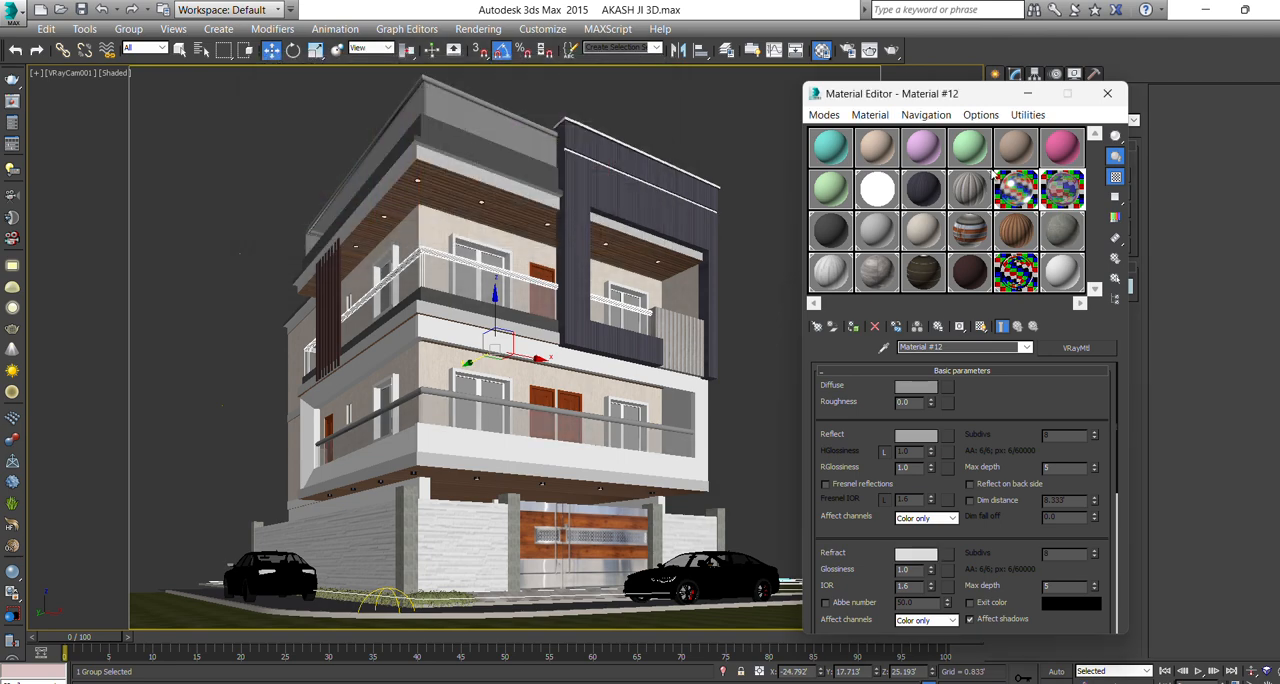
Close the material settings and render the camera view at 800 × 600 to check the glass and cars.
{"action": "left_click", "coordinate": [1107, 93]}
{"action": "left_click", "coordinate": [891, 50]}
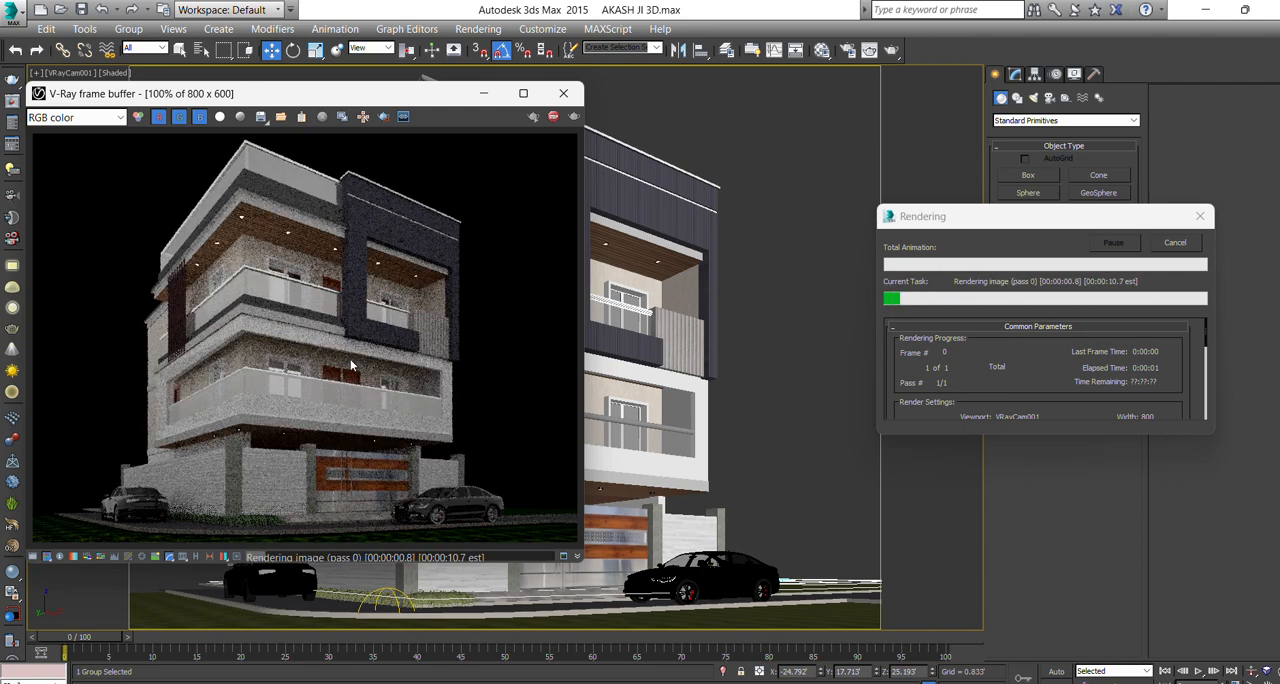
{"action": "scroll", "coordinate": [351, 344], "scroll_direction": "up", "scroll_amount": 1}
{"action": "scroll", "coordinate": [348, 327], "scroll_direction": "down", "scroll_amount": 1}
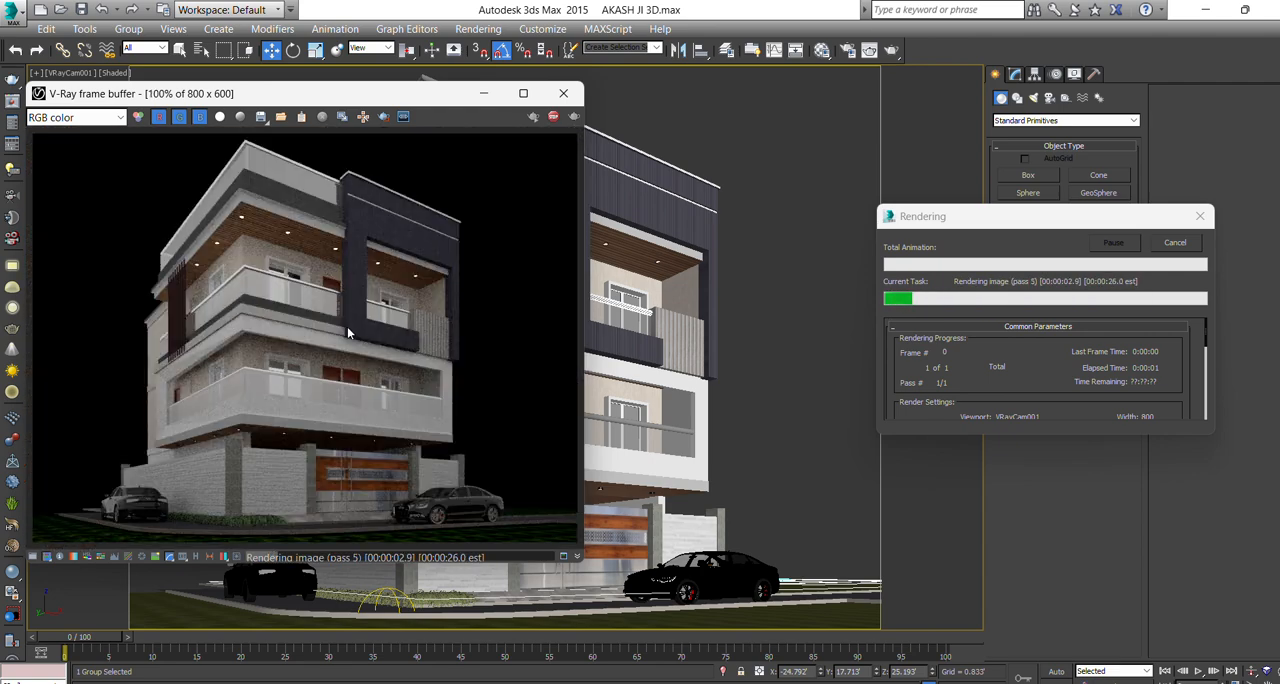